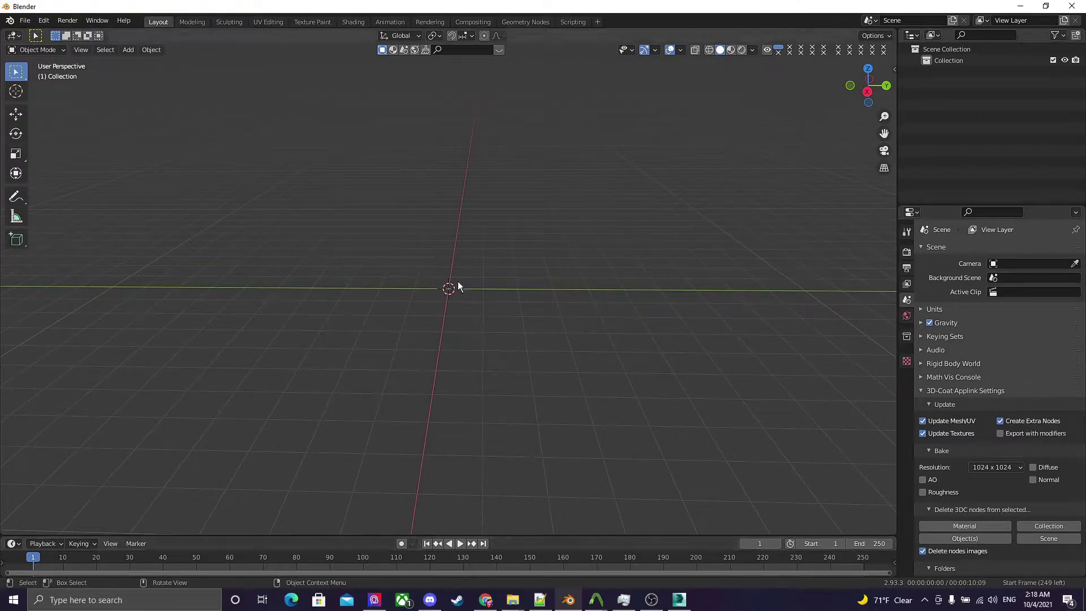
Switch to Chrome and review the Rokoko Blender plugin page and the Dark Souls 3 Animation Editing Tutorial video page.
mouse_move(486, 598)
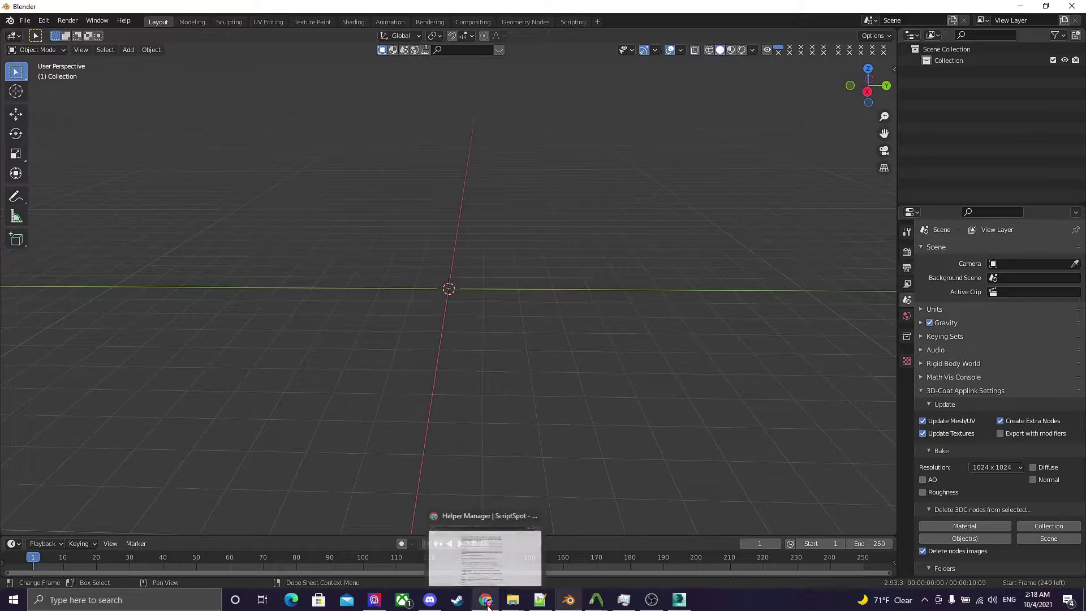
left_click(495, 569)
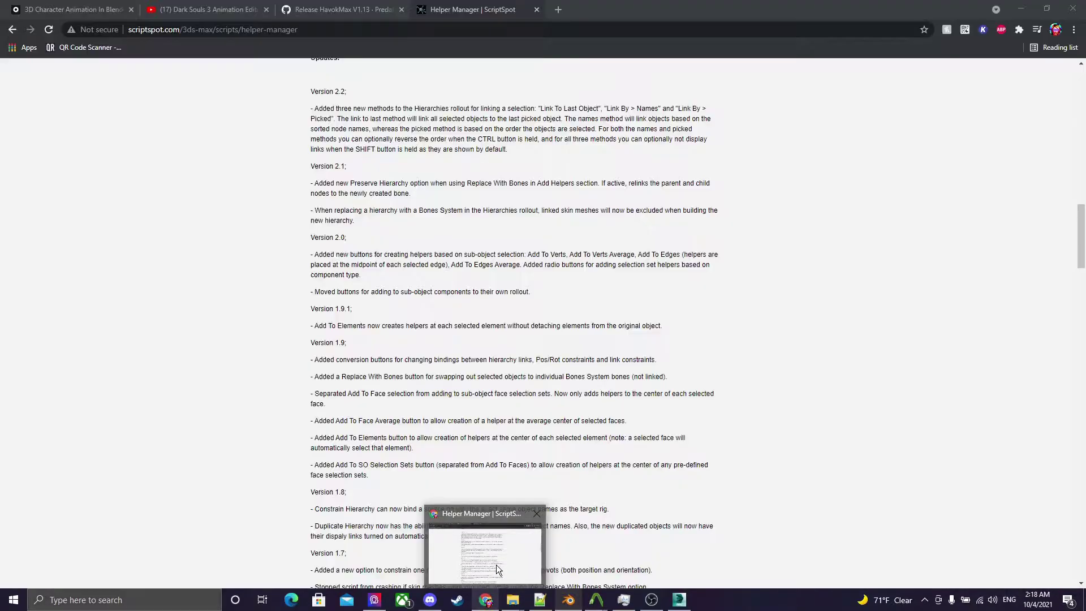
left_click(23, 11)
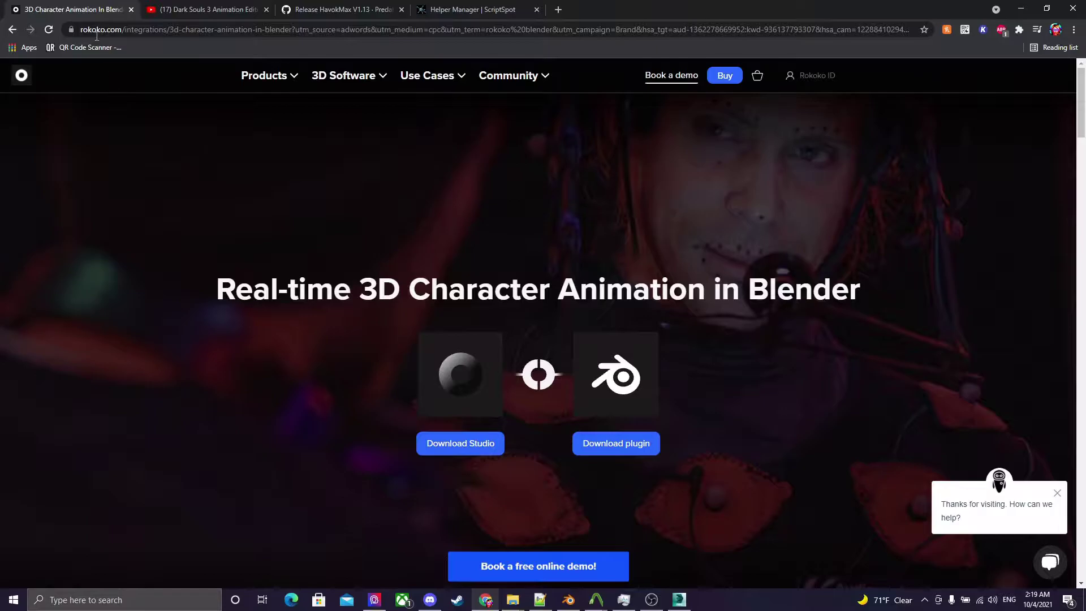
left_click(173, 11)
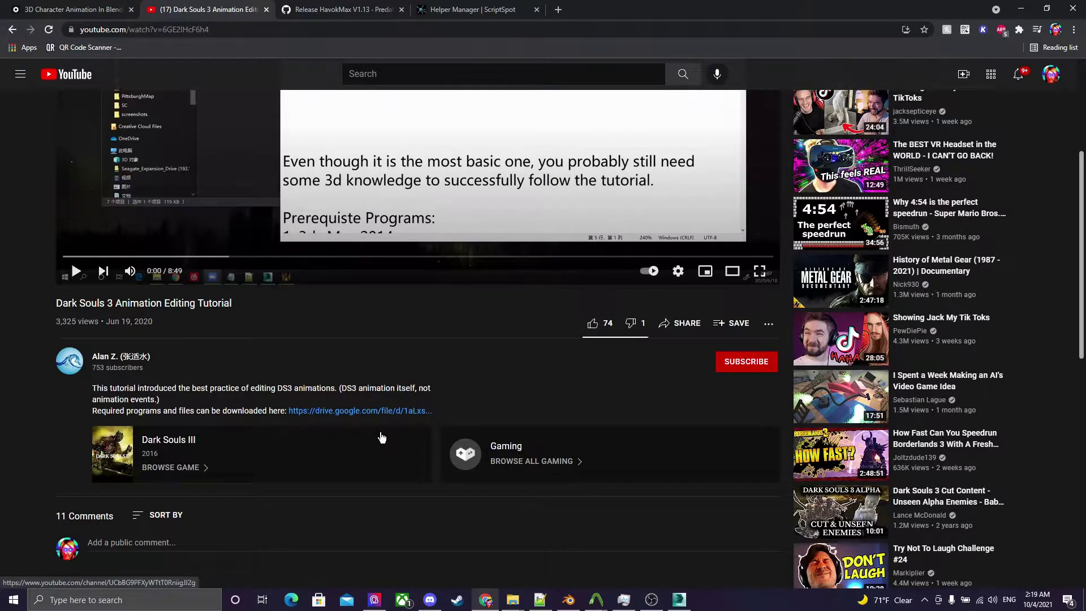
Switch to 3ds Max, move the Helper Manager window out of the way and inspect the bone skeleton from several angles.
key("alt+Tab")
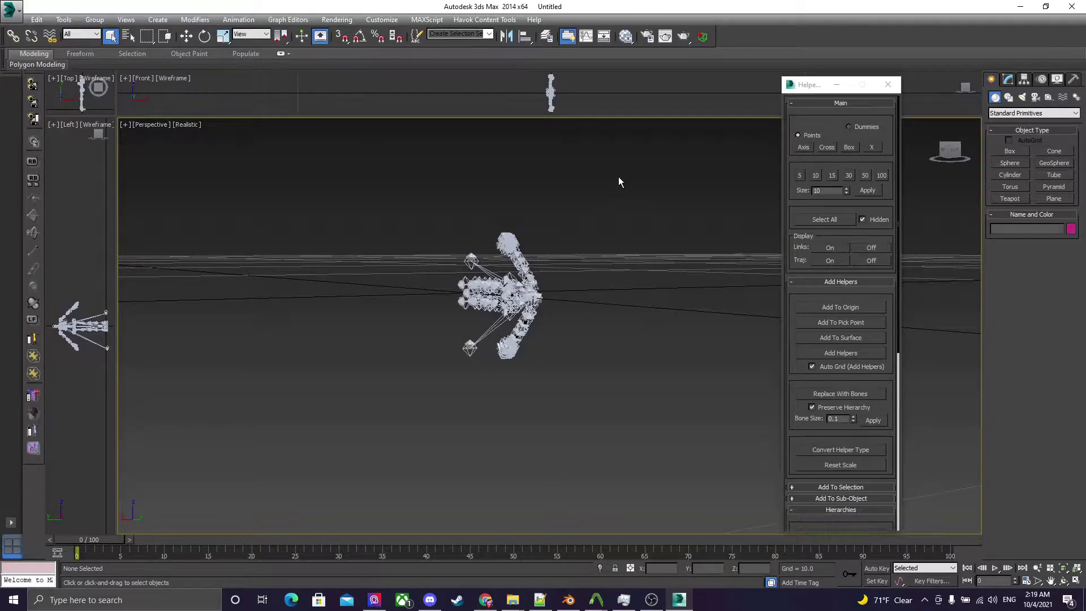
left_click_drag(806, 85, 1085, 214)
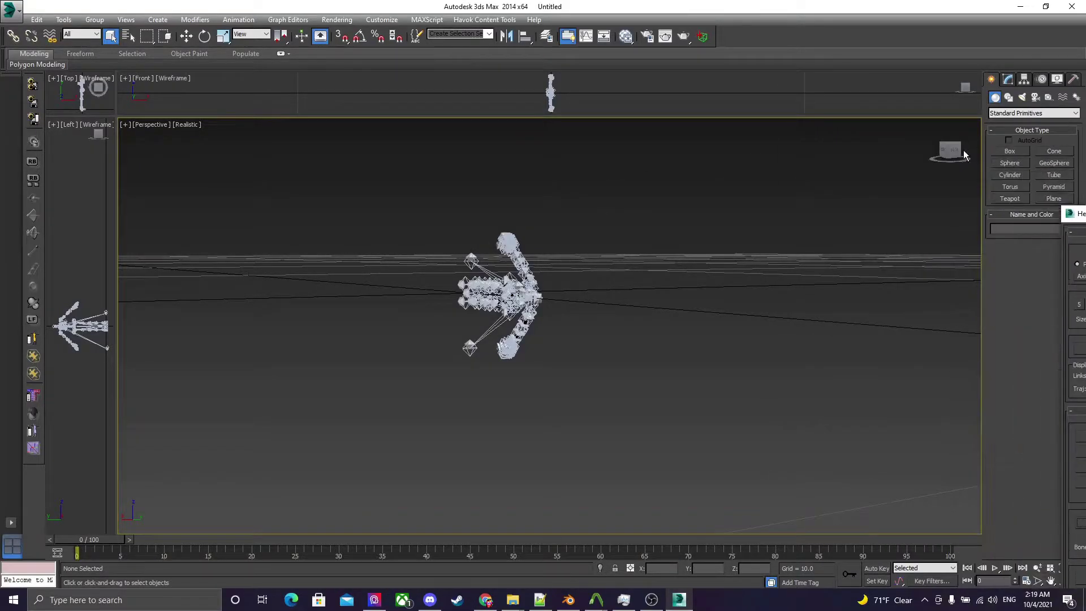
left_click_drag(955, 161, 926, 156)
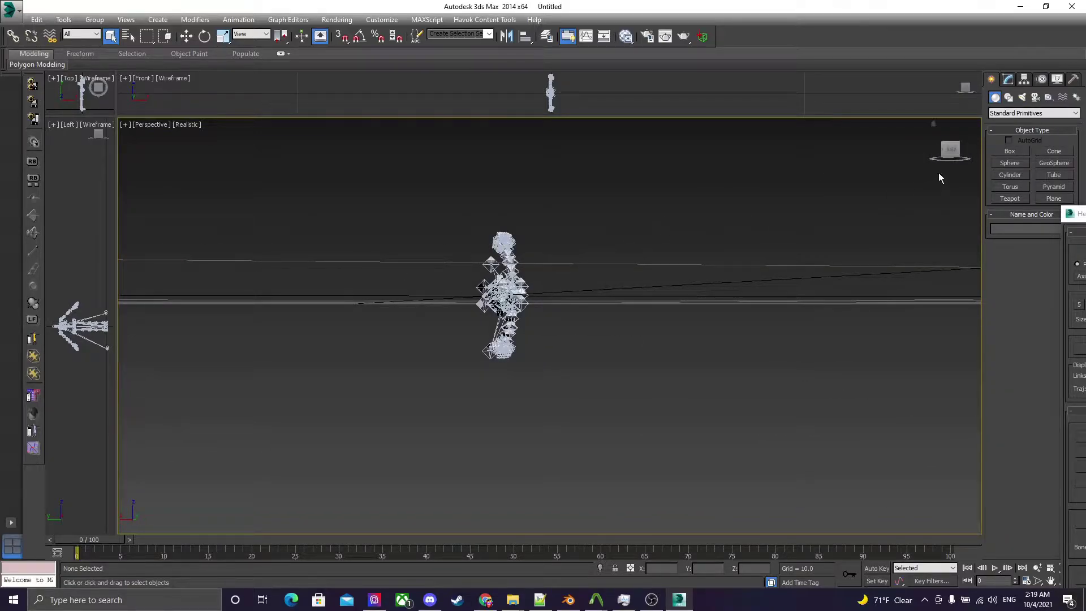
mouse_move(955, 152)
left_mouse_down()
mouse_move(924, 157)
mouse_move(952, 151)
left_mouse_up()
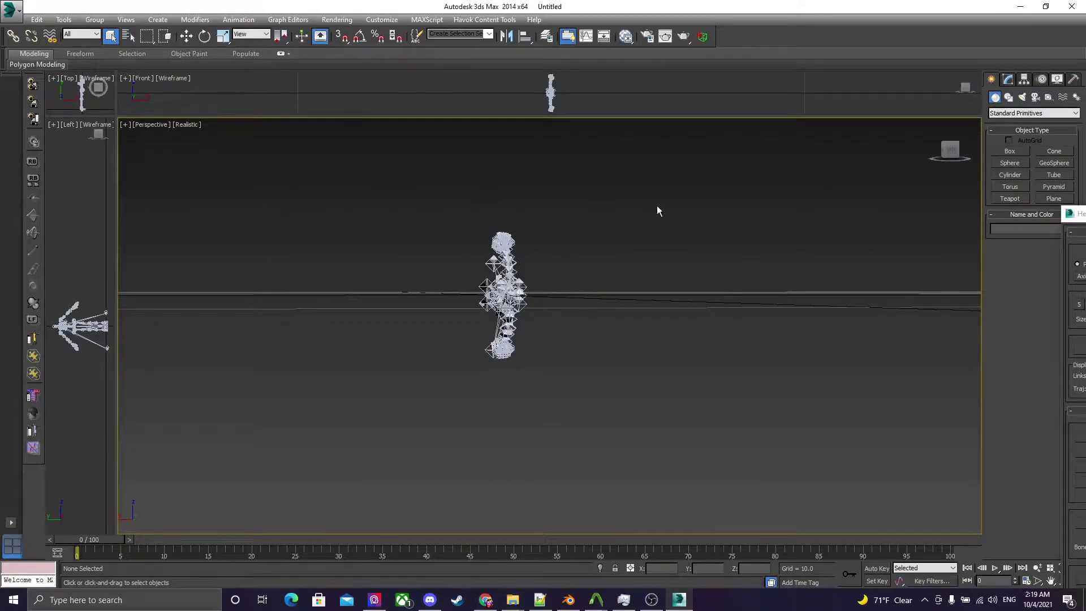
left_click_drag(959, 156, 950, 156)
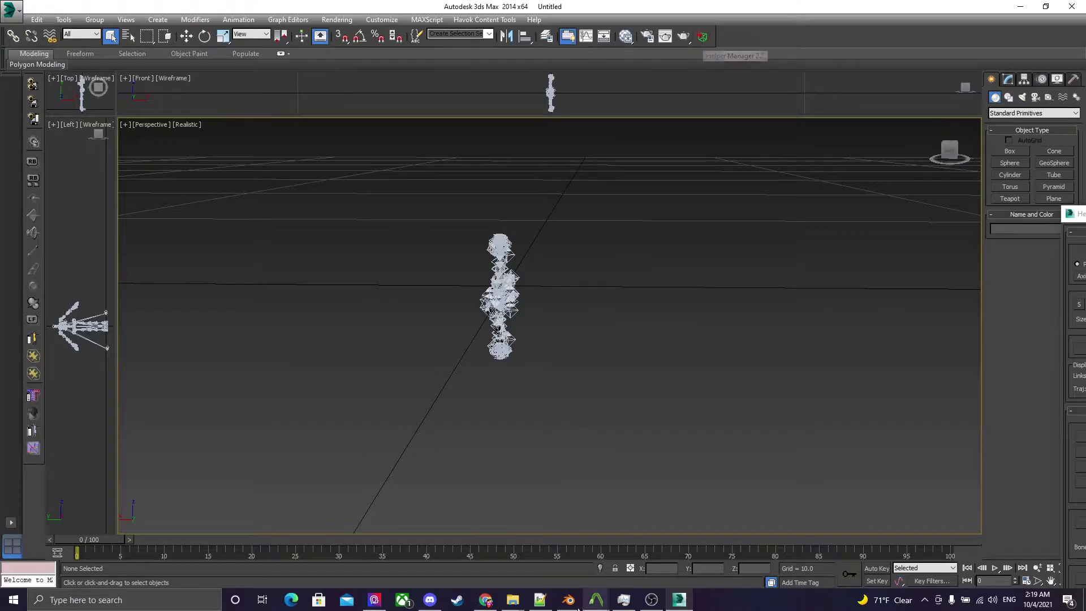
Switch to Chrome and review the Helper Manager script page and the HavokMax V1.13 release page on GitHub.
left_click(486, 600)
left_click(464, 11)
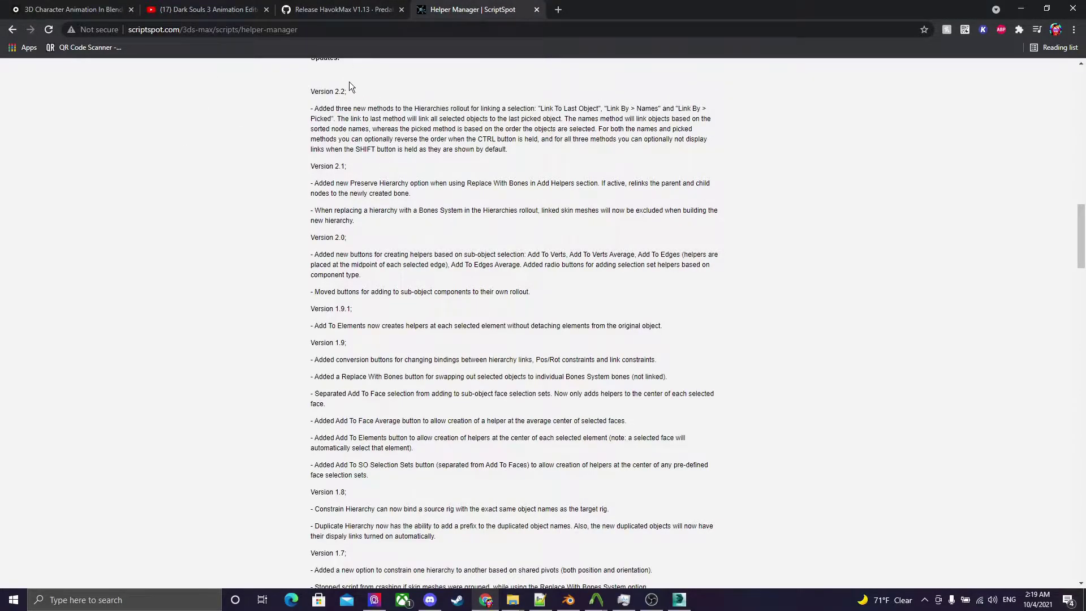
scroll(349, 93, "up", 5)
scroll(296, 89, "up", 4)
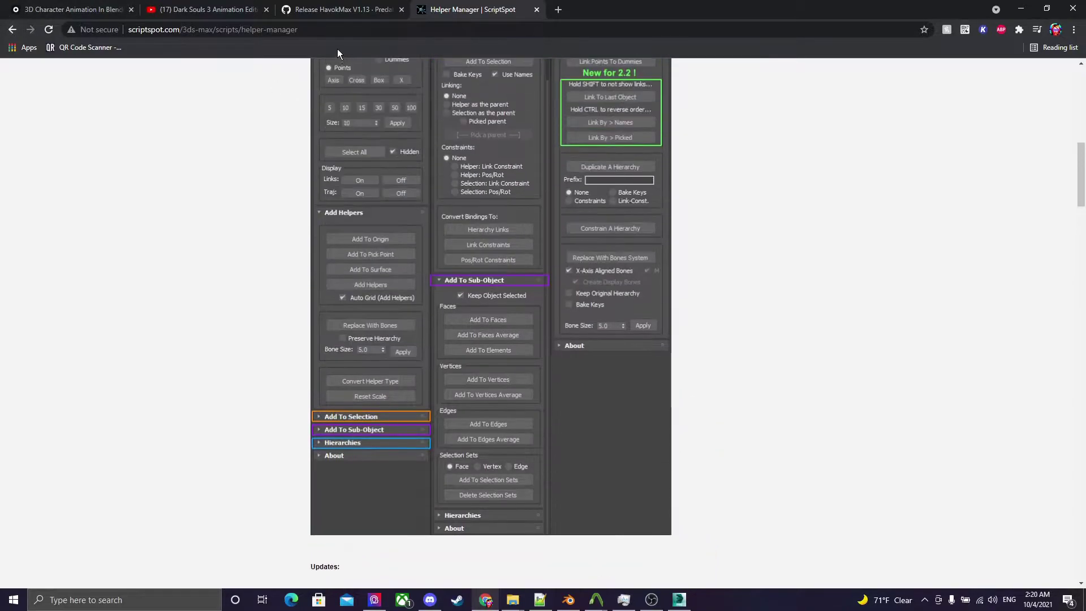
left_click(352, 7)
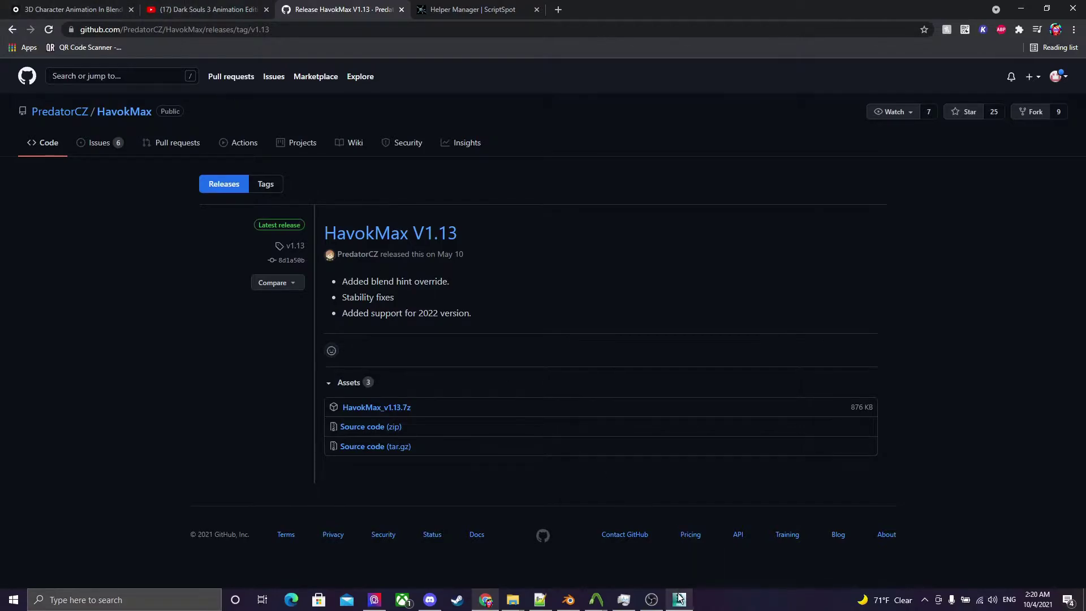
Return to 3ds Max, bring the Helper Manager window back over the viewport and examine the skeleton's orientation.
mouse_move(680, 598)
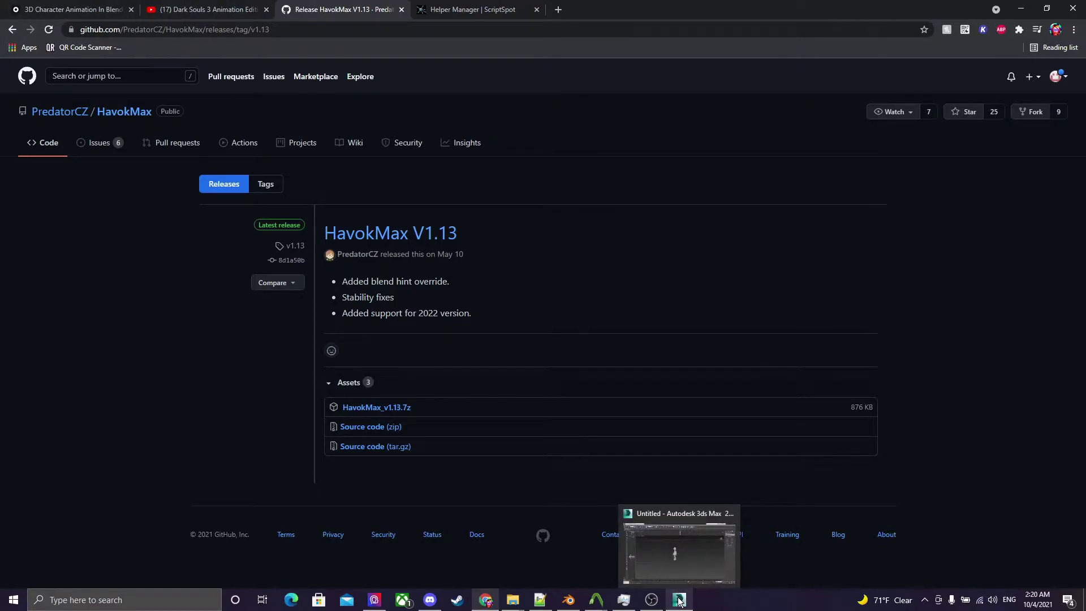
left_click(681, 554)
left_click_drag(950, 154, 965, 164)
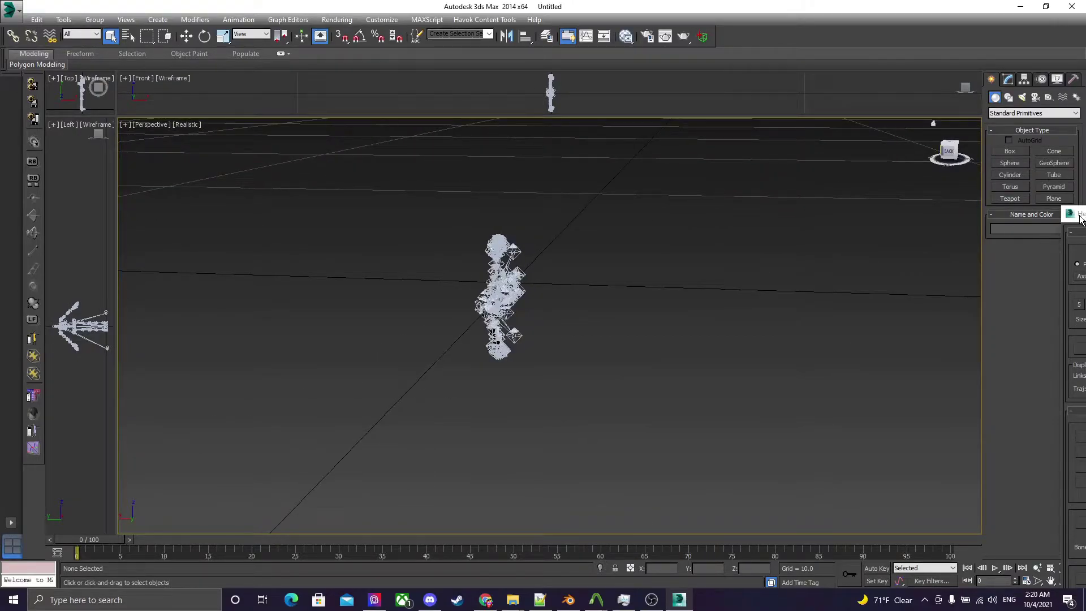
left_click_drag(1080, 219, 801, 116)
mouse_move(952, 155)
left_mouse_down()
mouse_move(955, 128)
mouse_move(944, 151)
mouse_move(937, 143)
left_mouse_up()
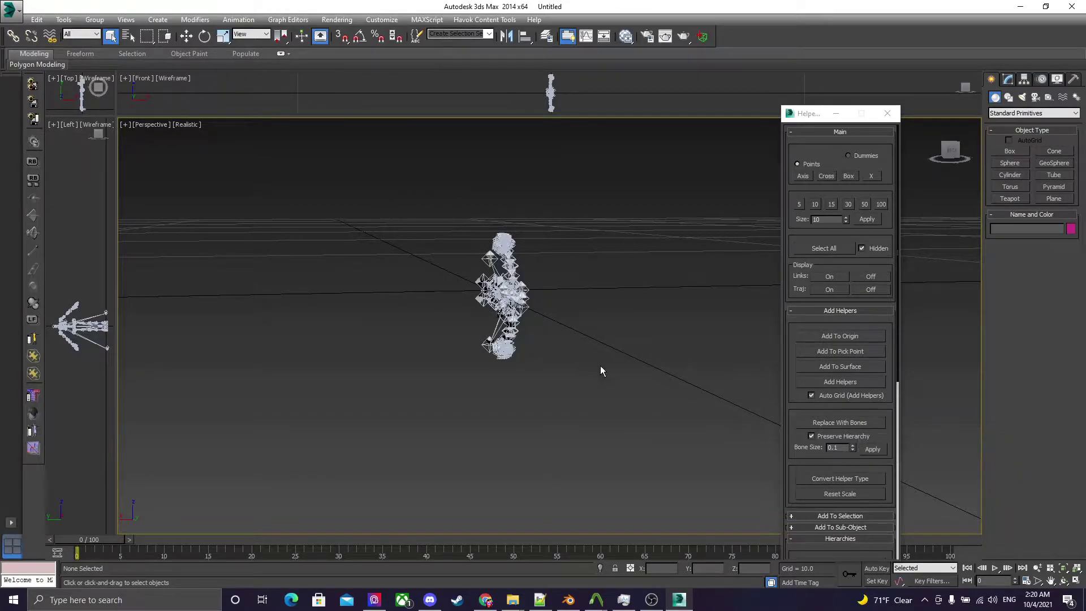
left_click_drag(955, 154, 977, 132)
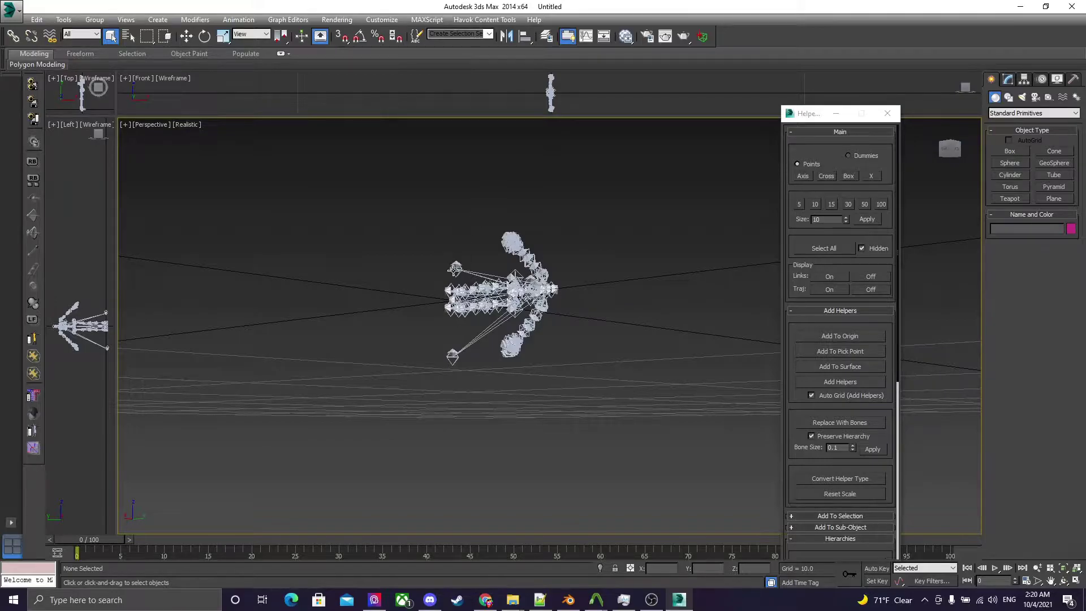
left_click(950, 156)
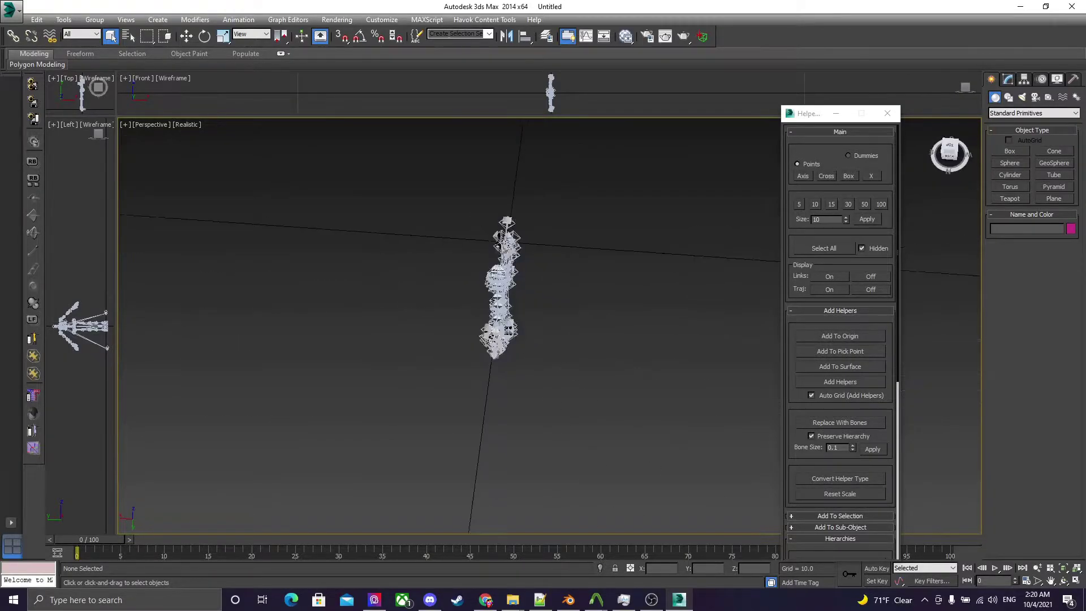
Import the c1280 skeleton.HKX into the current scene with the default Havok settings and view it beside the existing skeleton.
left_click(11, 14)
mouse_move(63, 164)
left_click(152, 61)
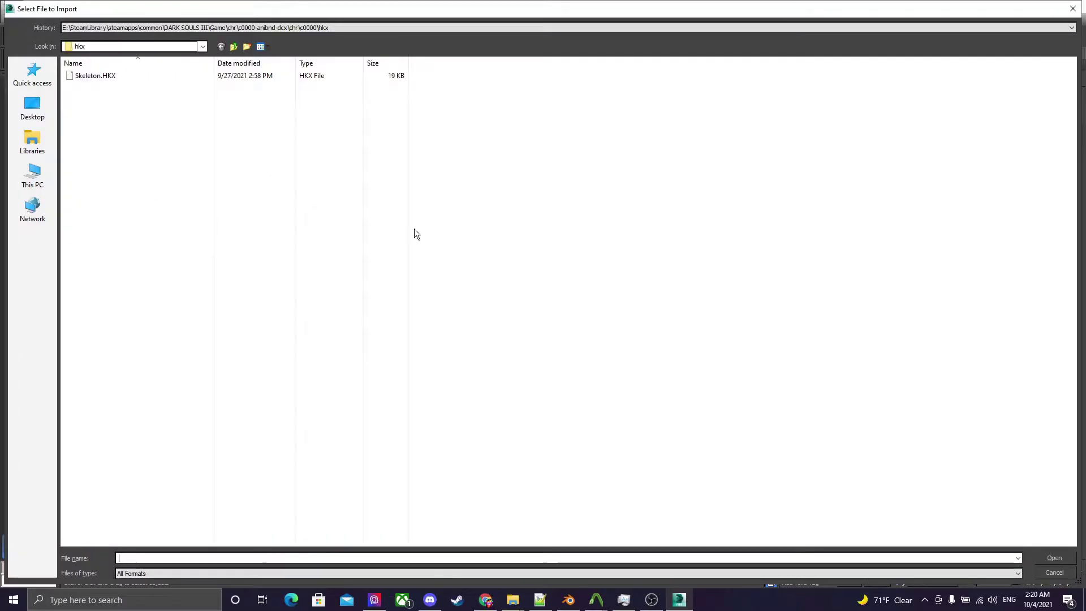
left_click(45, 80)
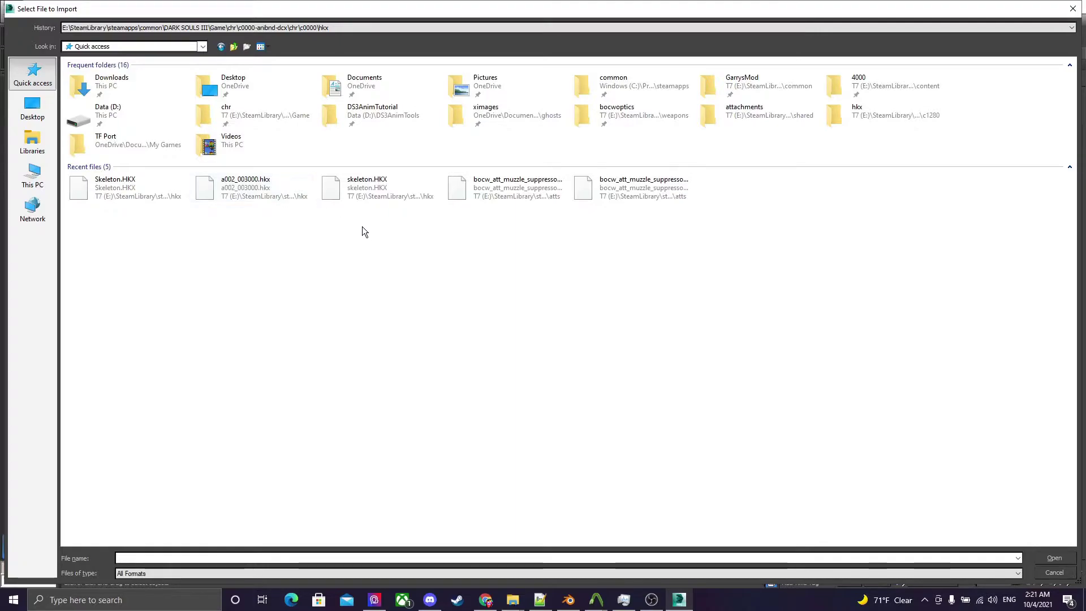
left_click(367, 195)
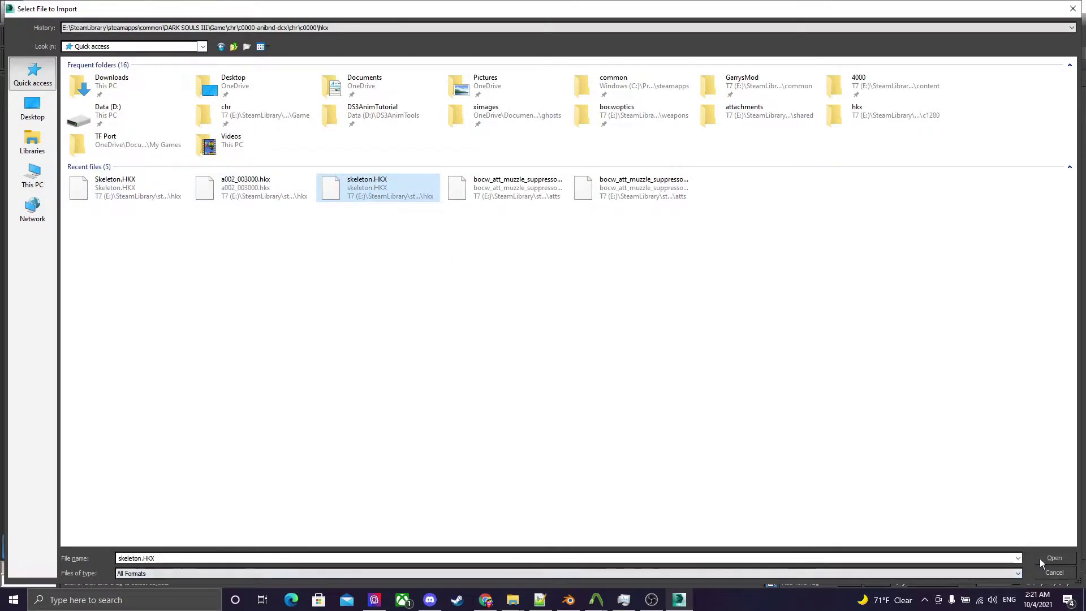
key("Return")
left_click(501, 395)
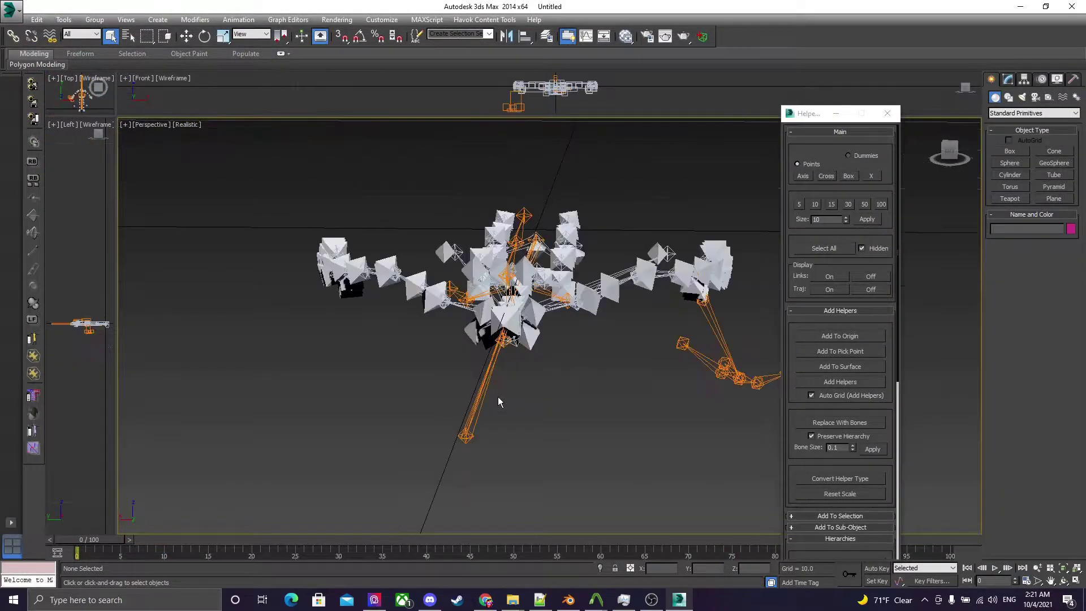
left_click(950, 152)
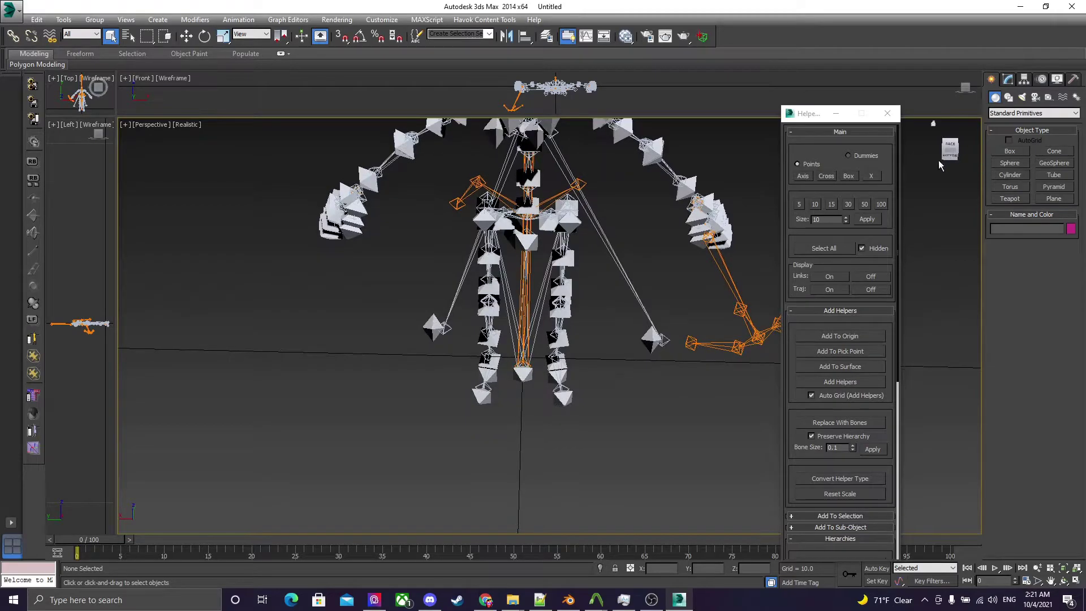
Clear the scene with both skeletons and discard the unsaved changes.
left_click(10, 13)
left_click(55, 62)
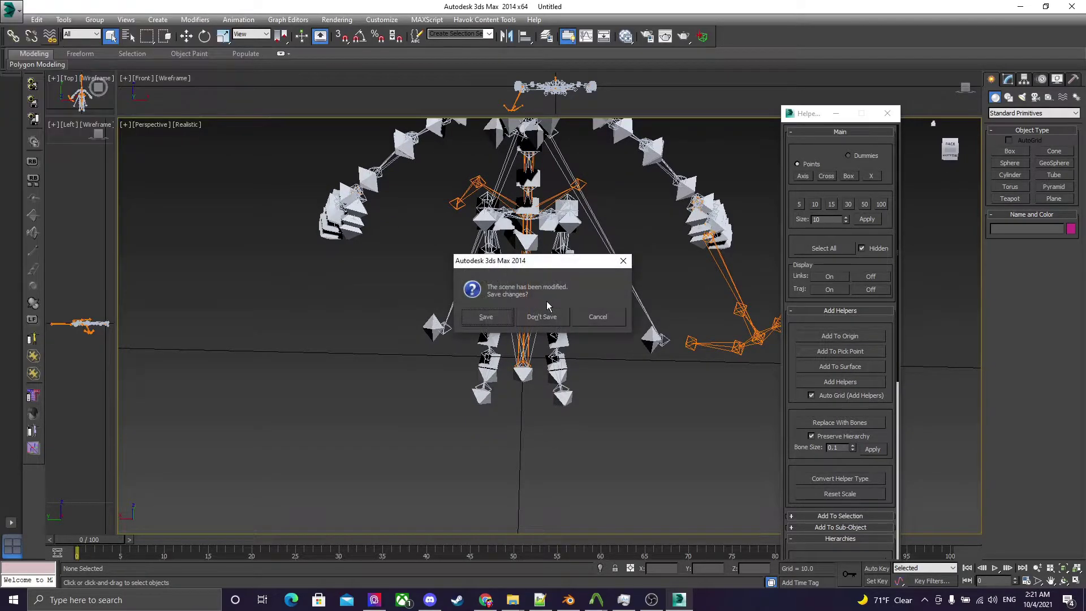
left_click(538, 317)
Import the c1280 skeleton.HKX into the empty scene at scale 1.0 with the Default preset and select all its helpers.
left_click(10, 11)
left_click(61, 167)
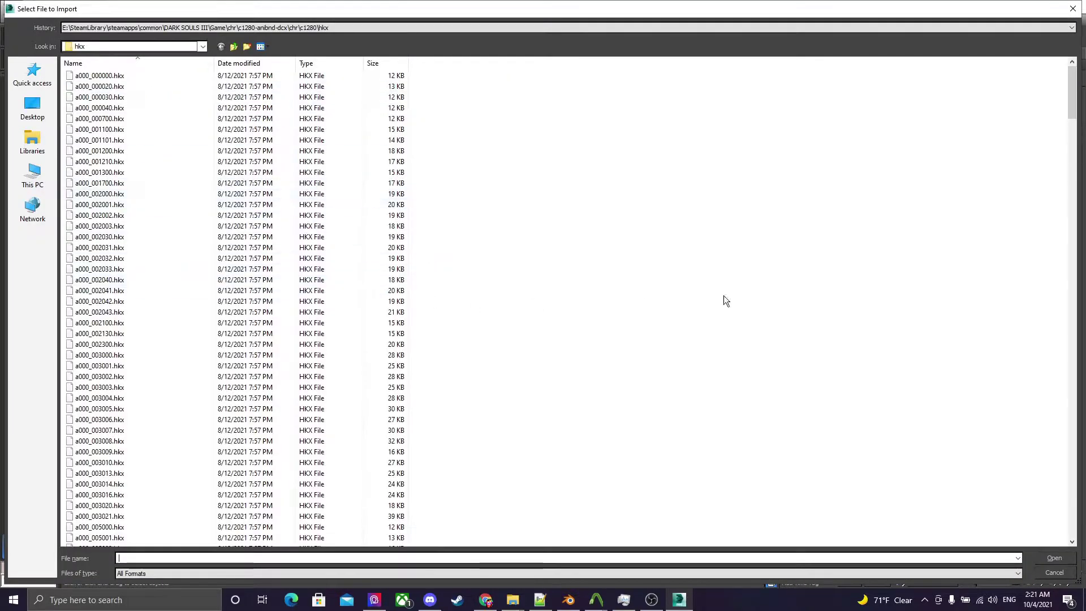
left_click(33, 75)
left_click(286, 194)
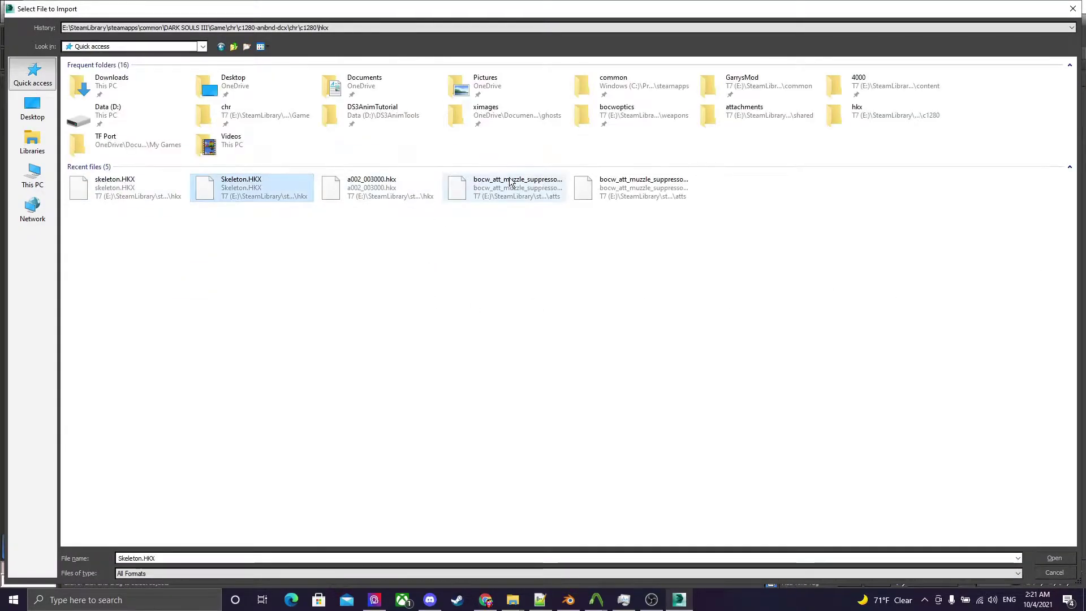
left_click(135, 194)
left_click(1051, 559)
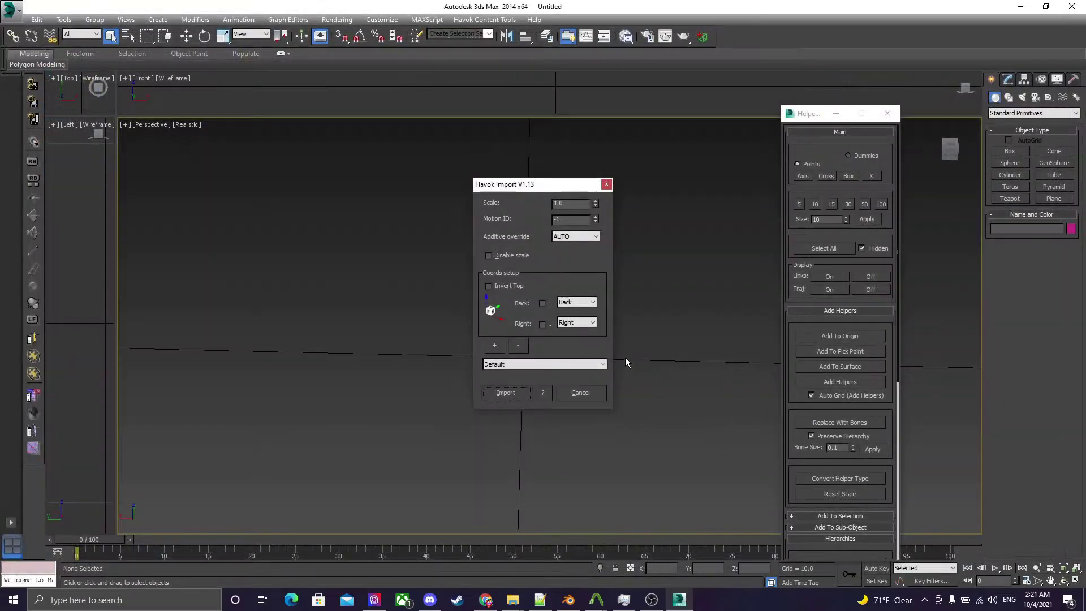
left_click(506, 393)
left_click_drag(546, 372, 553, 382)
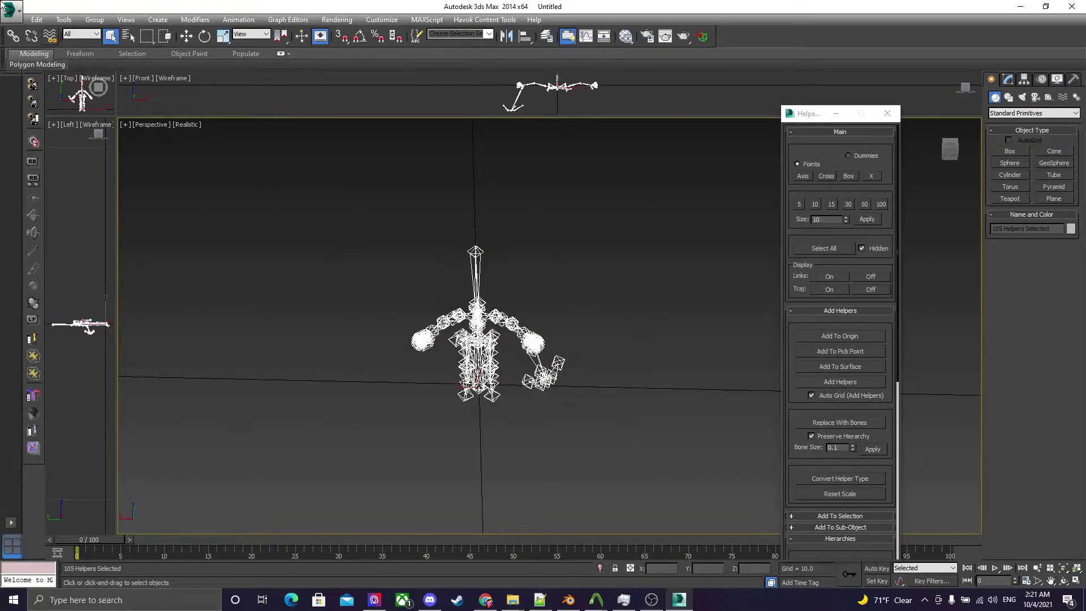
Import the a002_003000.hkx animation onto the skeleton at scale 1.0 with the Default preset and scrub the timeline.
left_click(10, 8)
mouse_move(74, 169)
left_click(187, 64)
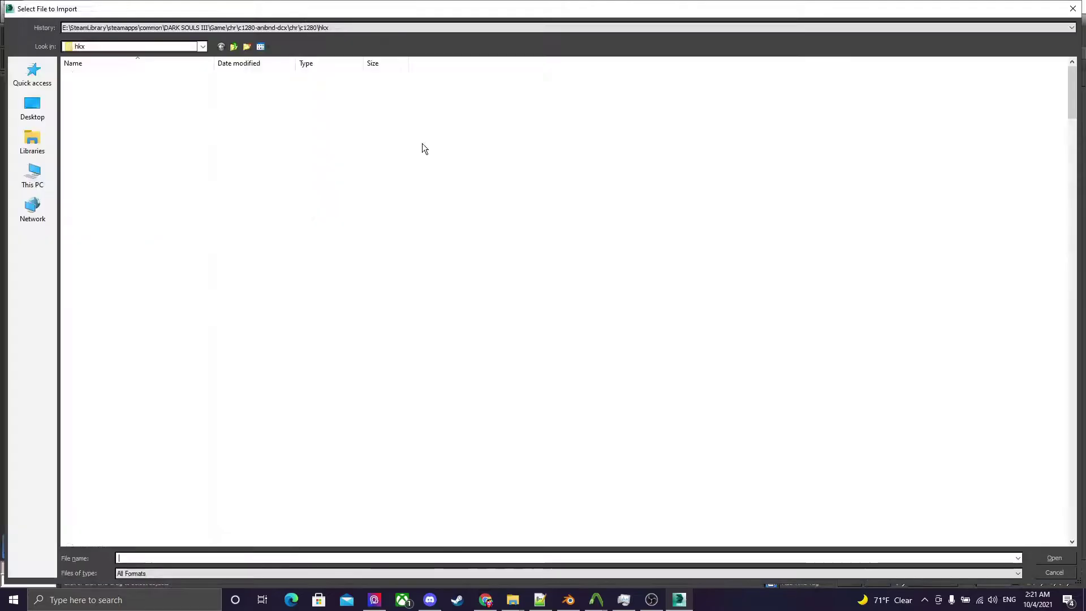
left_click(33, 77)
left_click(390, 192)
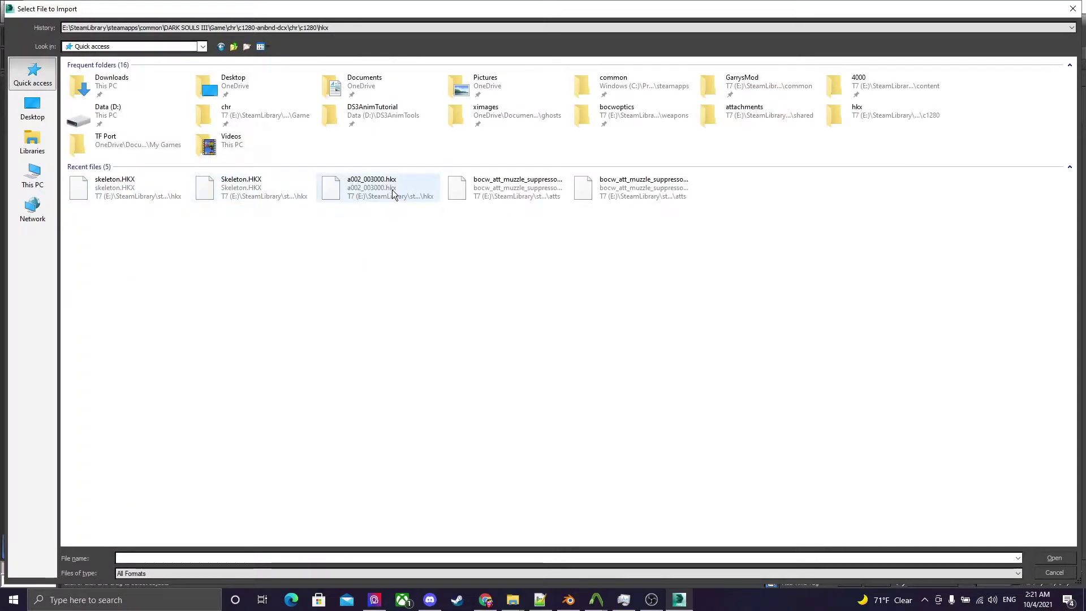
key("Return")
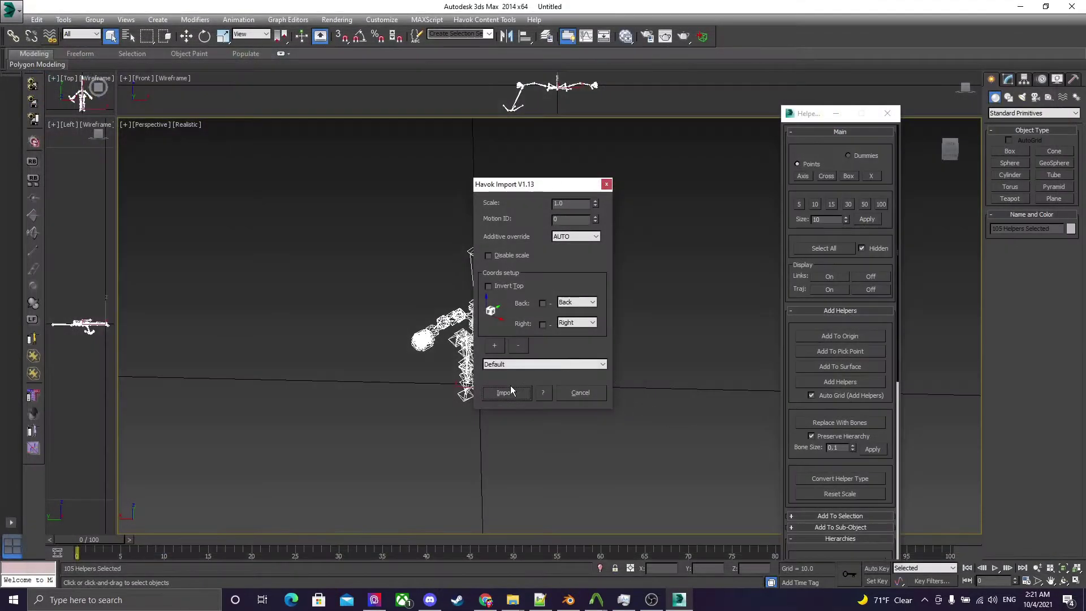
left_click(508, 393)
left_click_drag(89, 549, 79, 571)
Start a new empty scene, discarding the animated skeleton without saving.
left_click(11, 11)
left_click(38, 37)
left_click(546, 323)
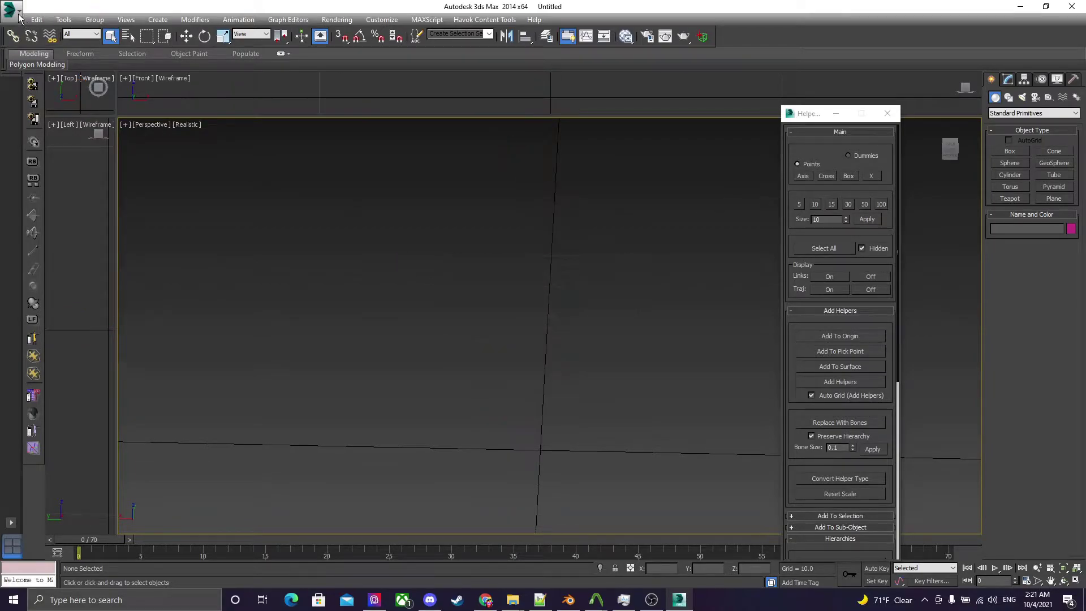
Import the c1280 skeleton.HKX from the recent files with the default Havok import settings.
left_click(12, 12)
mouse_move(67, 168)
left_click(135, 52)
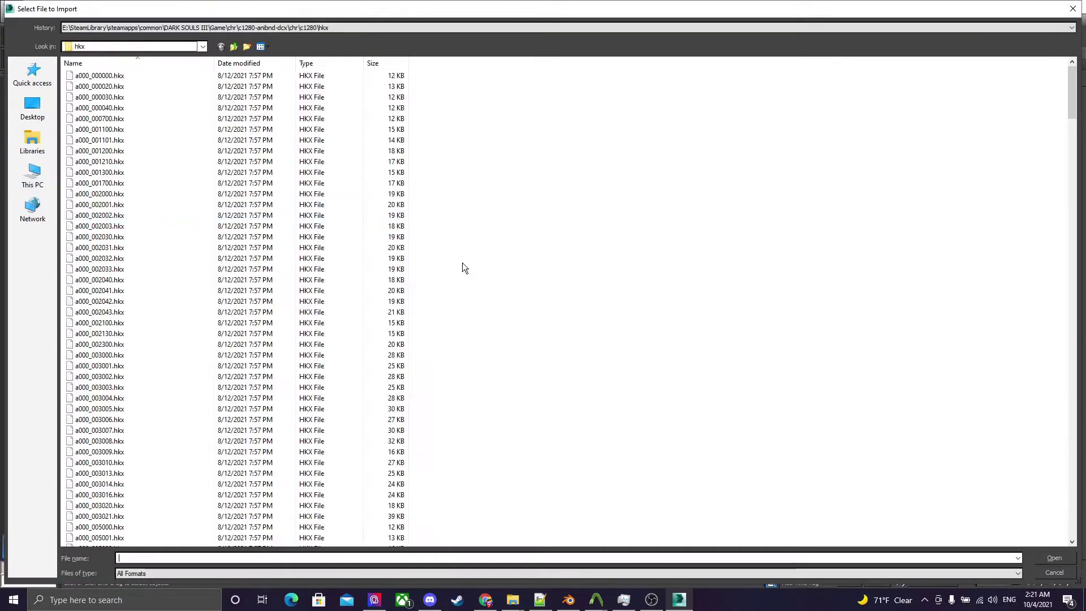
left_click(34, 74)
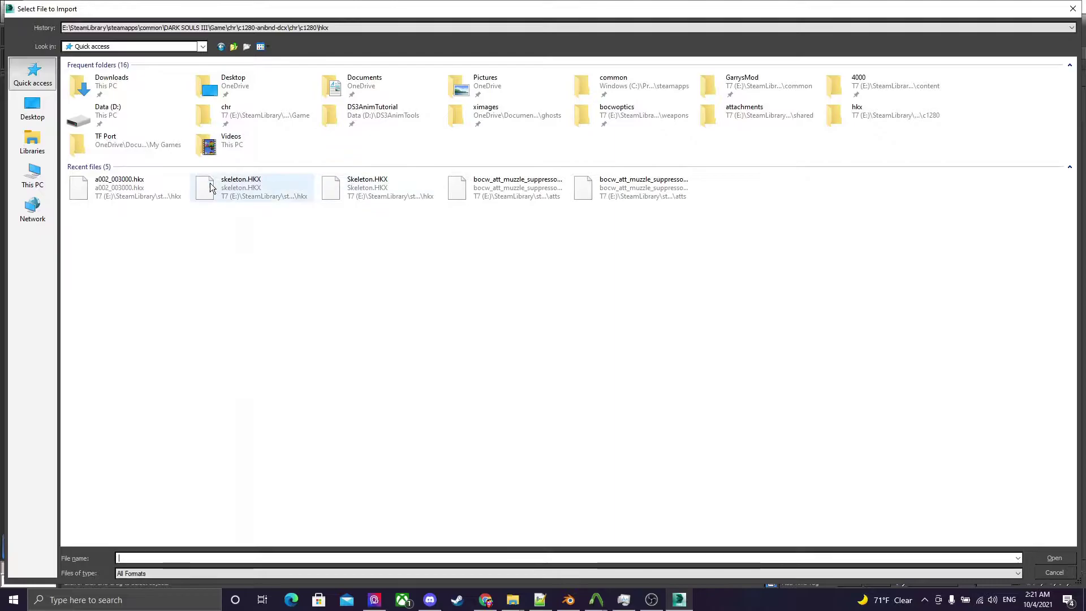
left_click(236, 191)
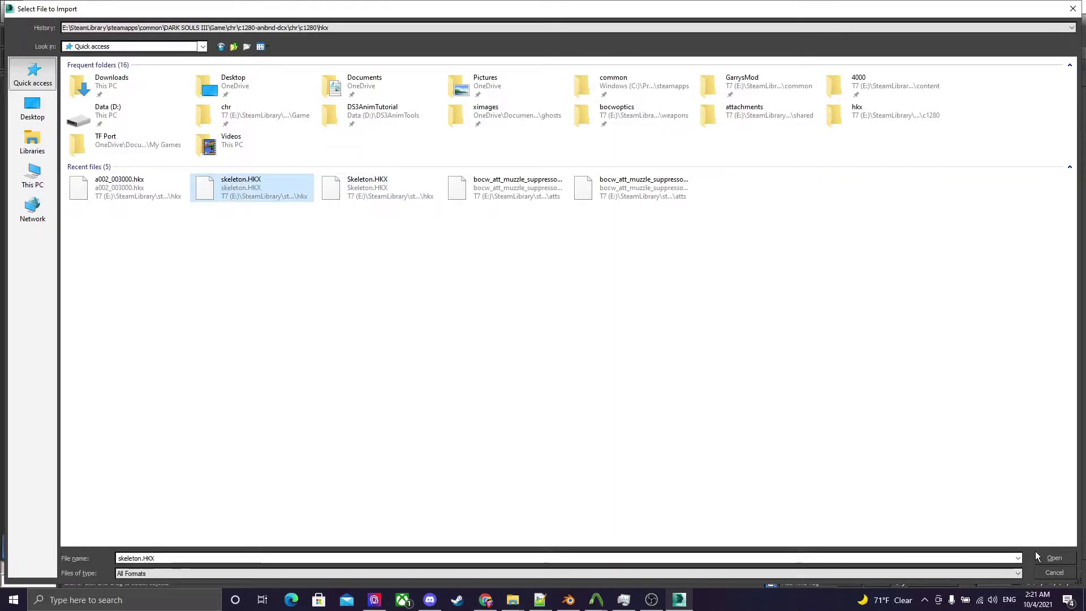
left_click(1054, 557)
left_click(508, 392)
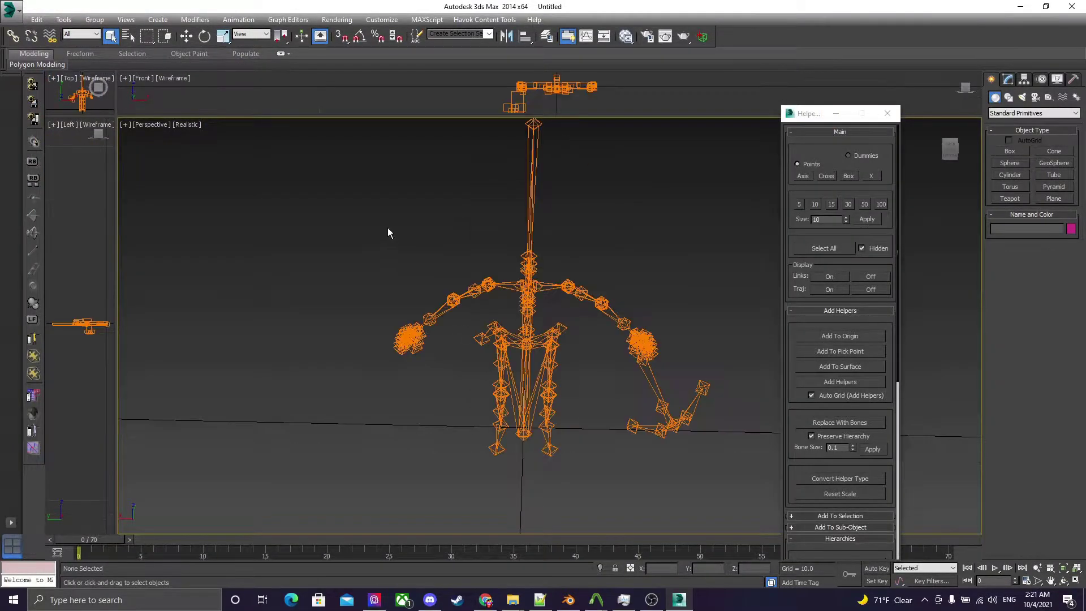
Select all the skeleton's helpers and replace them with bones of size 0.1, preserving the hierarchy.
key("ctrl+a")
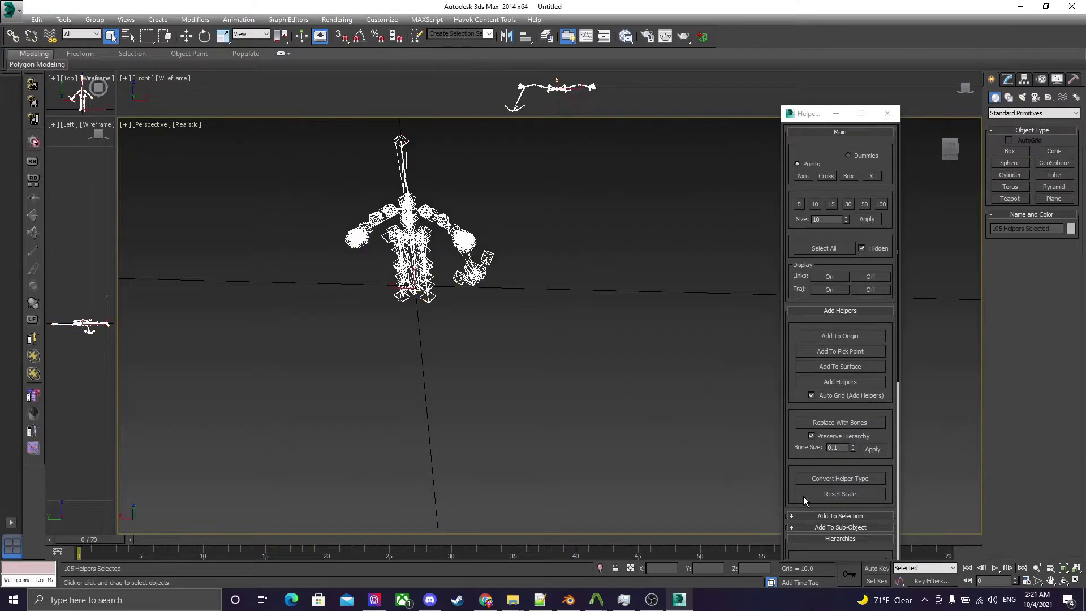
left_click(877, 454)
left_click(864, 426)
Set the current pose of all selected bones as their skin pose.
left_click(238, 19)
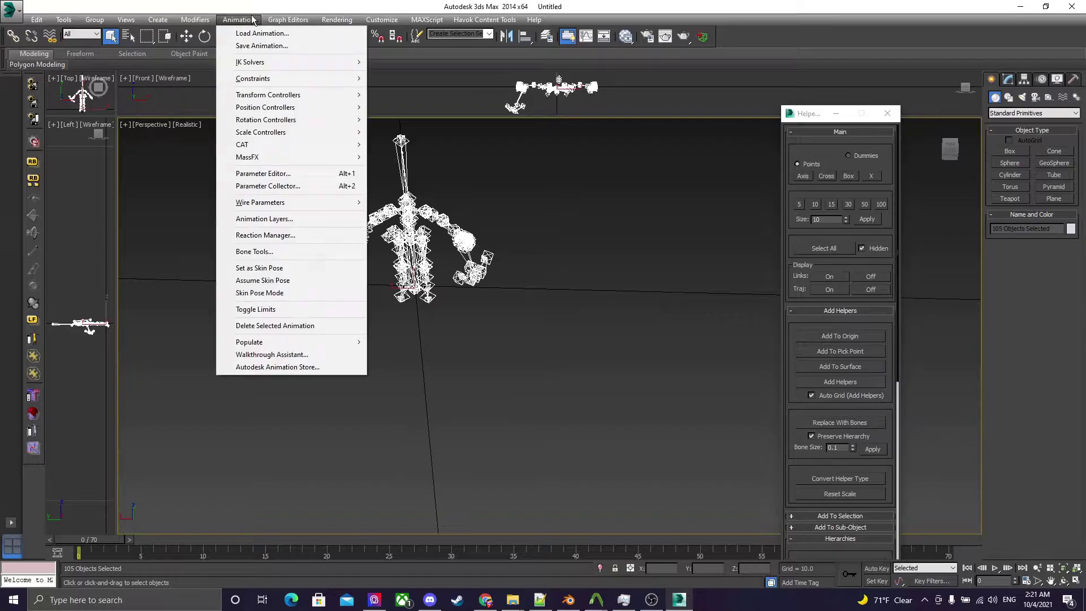
left_click(264, 269)
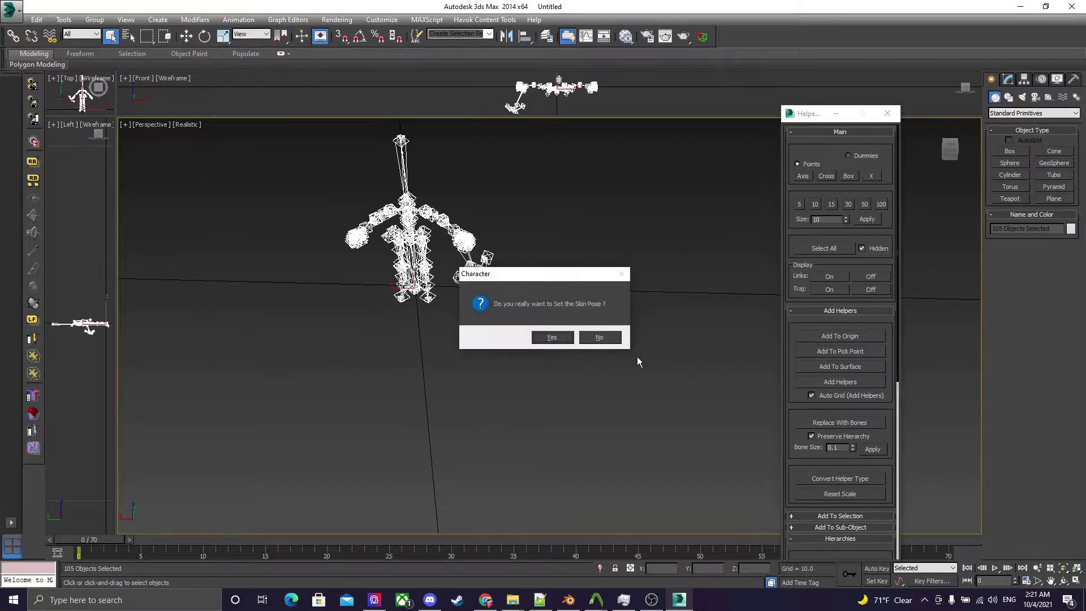
left_click(563, 339)
Import the a002_003000.hkx animation onto the bones at scale 1.0 with the Default preset.
left_click(12, 8)
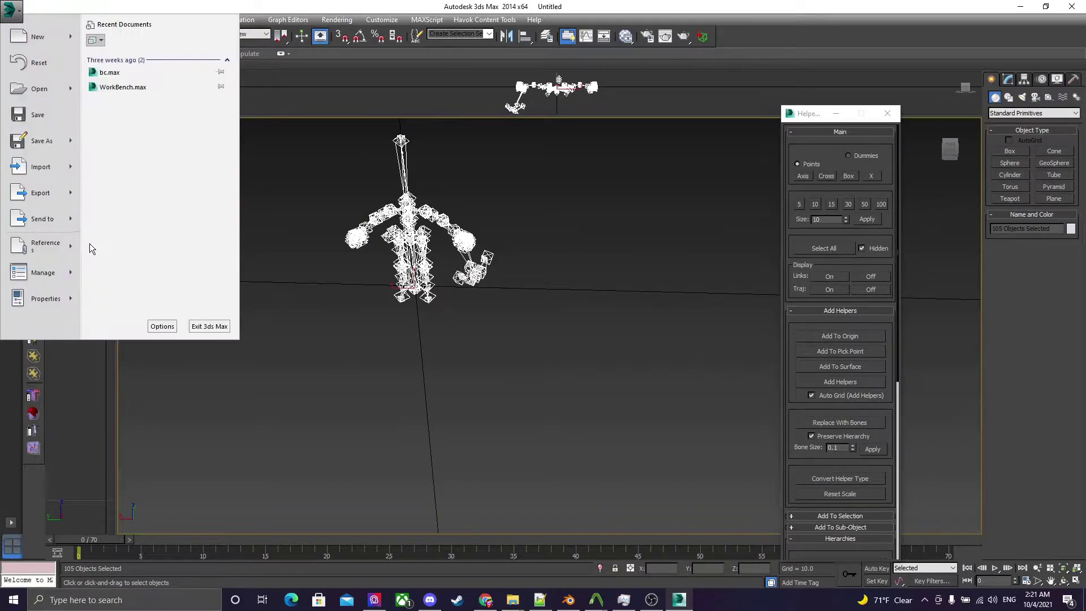
mouse_move(75, 170)
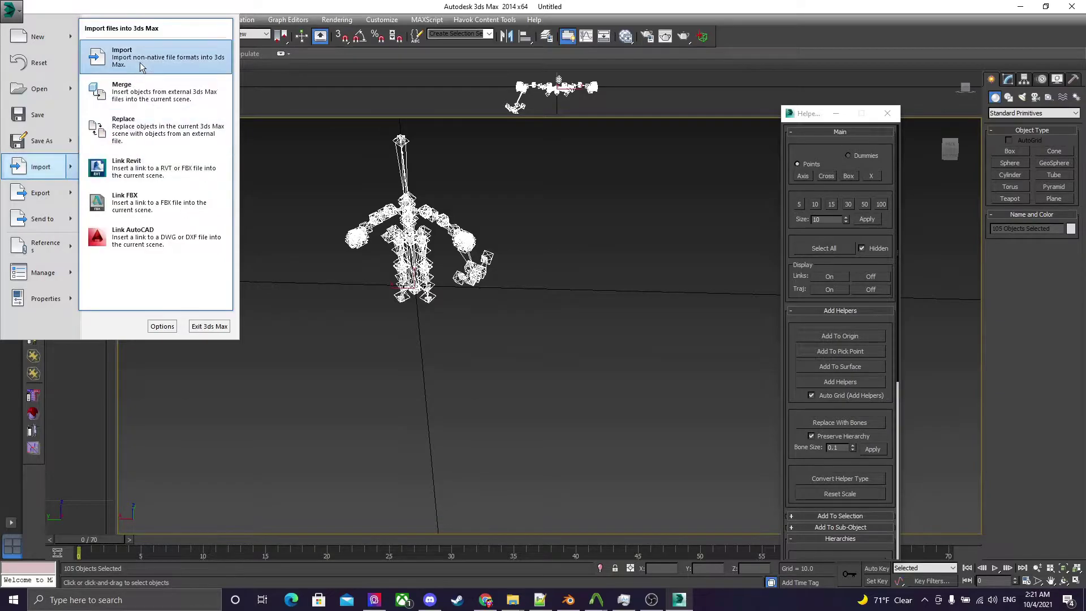
left_click(139, 64)
left_click(44, 87)
left_click(249, 184)
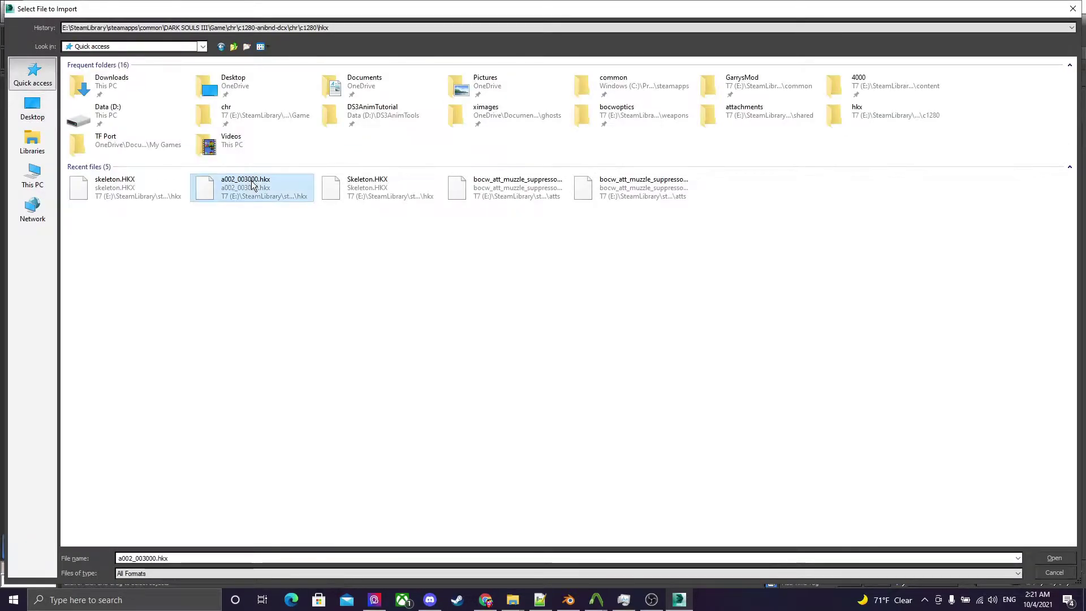
left_click(1055, 559)
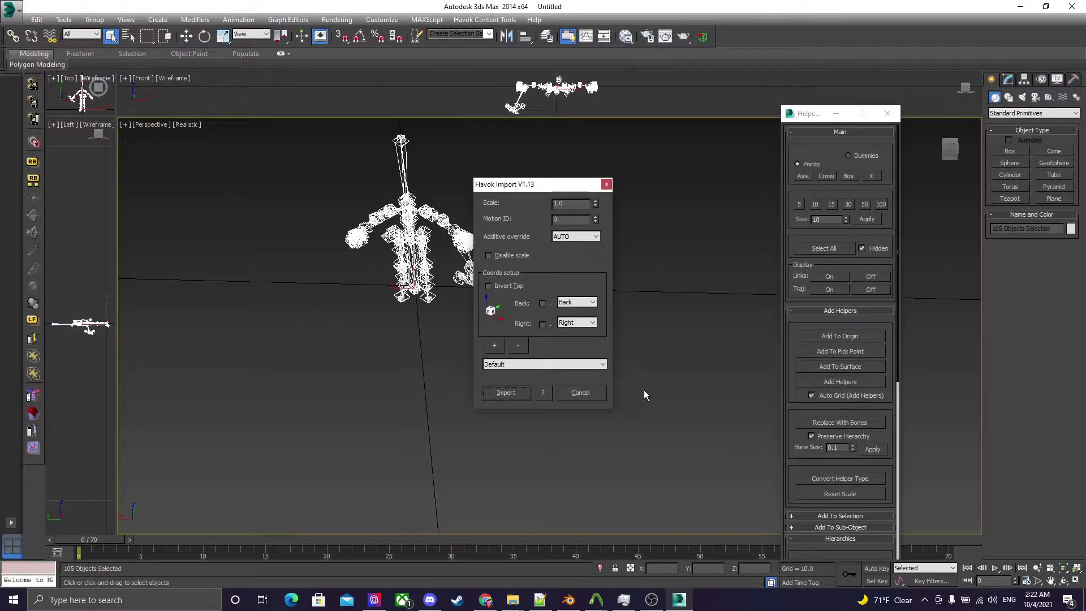
left_click(527, 393)
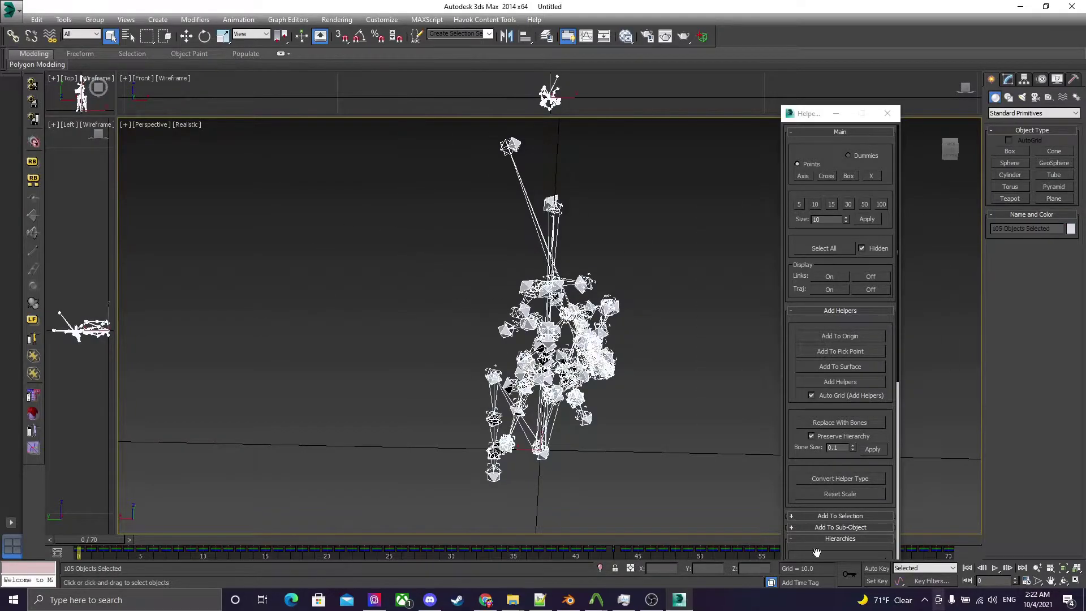
With automatic keying on, make the bones assume their skin pose at frame 0, and switch automatic keying off.
left_click(876, 569)
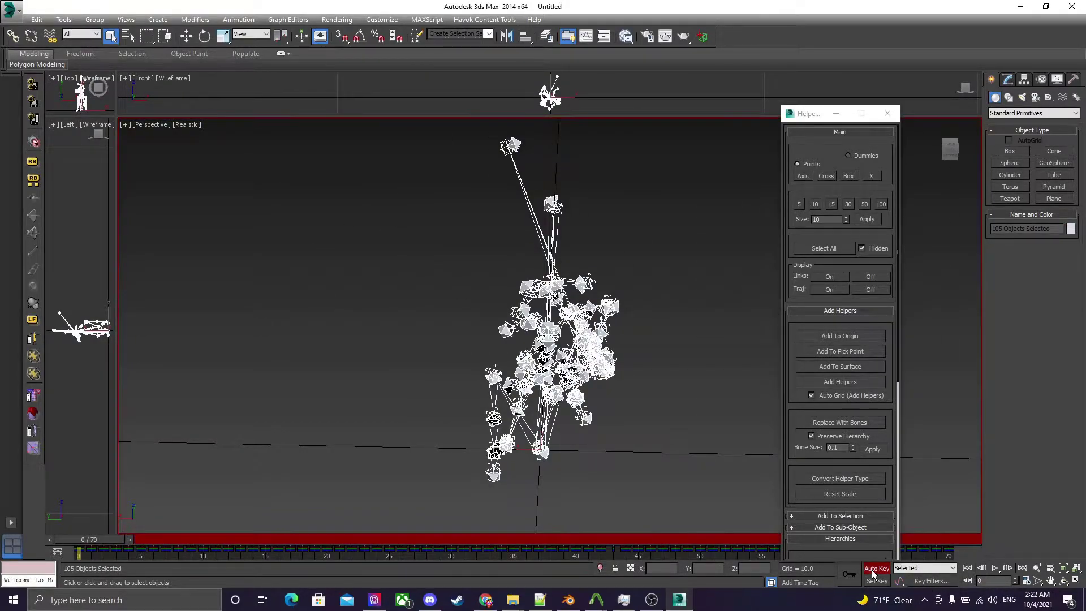
left_click(239, 19)
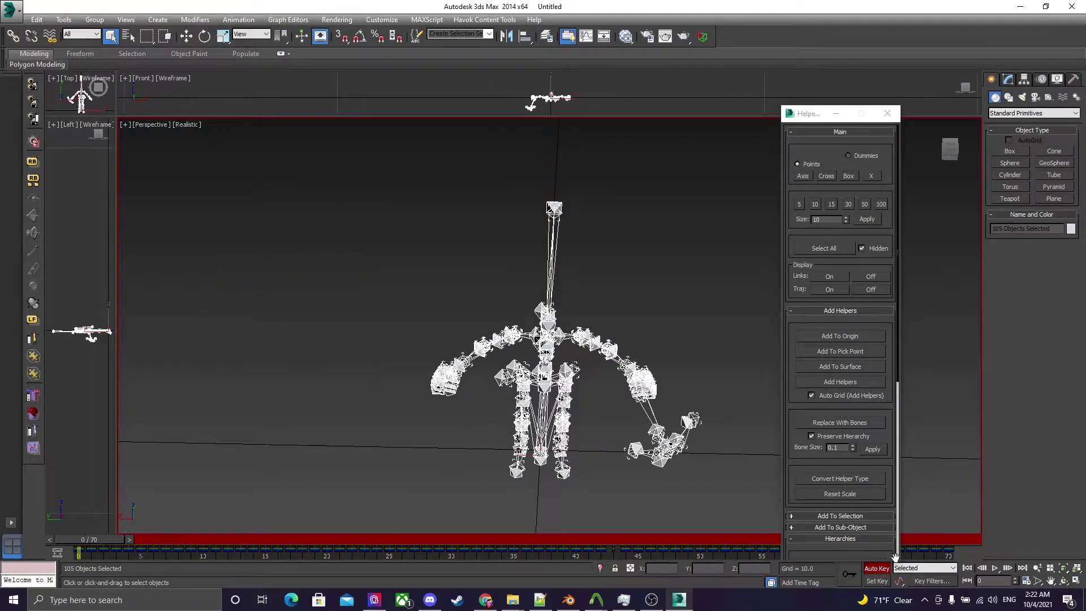
left_click(885, 569)
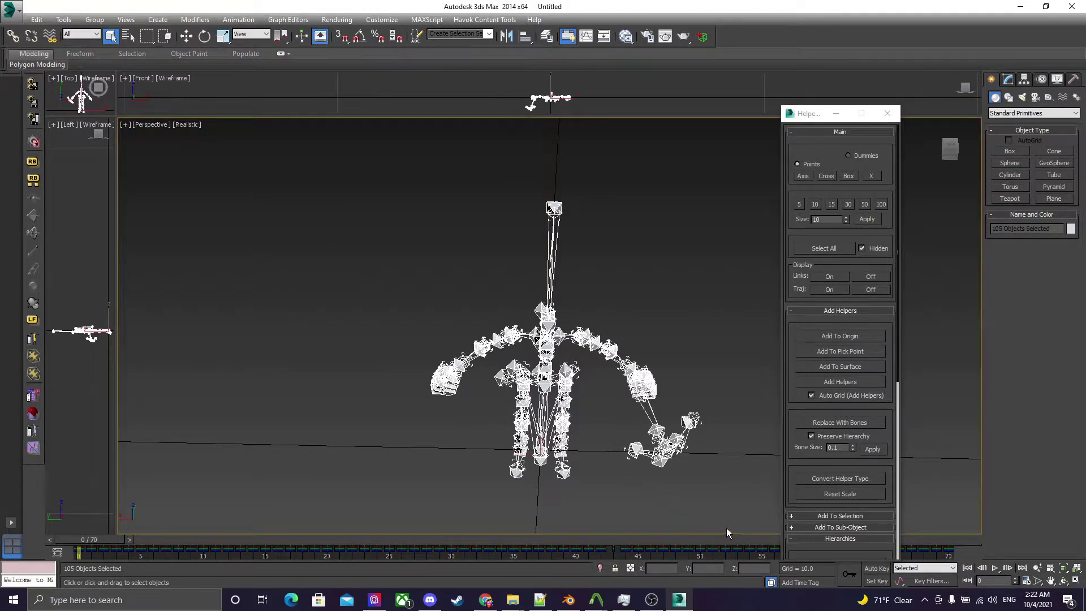
mouse_move(98, 540)
left_mouse_down()
mouse_move(109, 550)
mouse_move(94, 548)
mouse_move(110, 548)
left_mouse_up()
Review the FBX export options for cool.FBX, including animation baking, deformations and file format, without exporting.
left_click(12, 10)
mouse_move(41, 192)
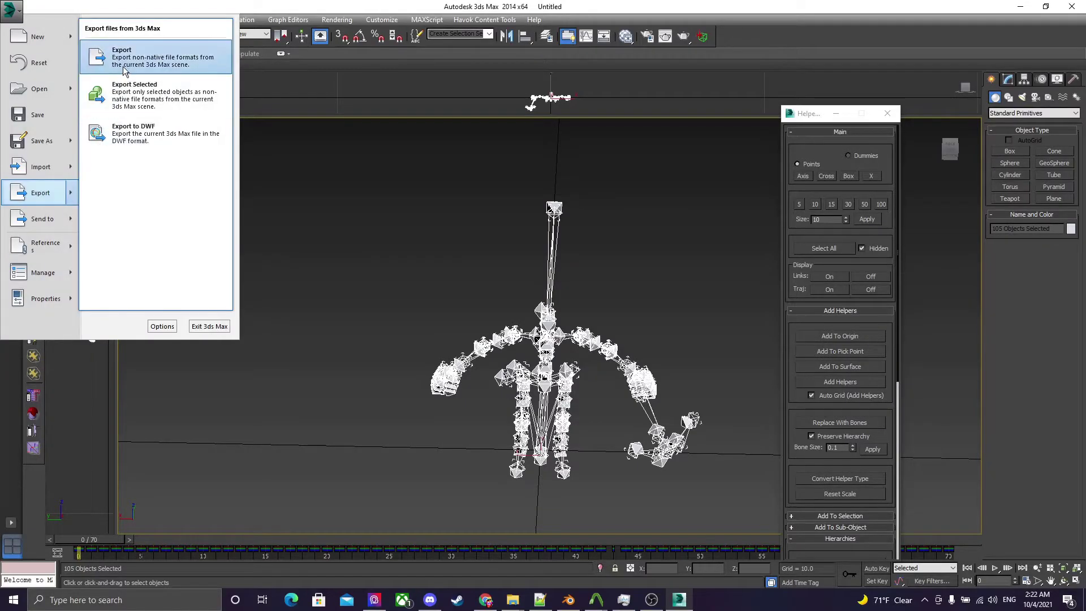
left_click(138, 55)
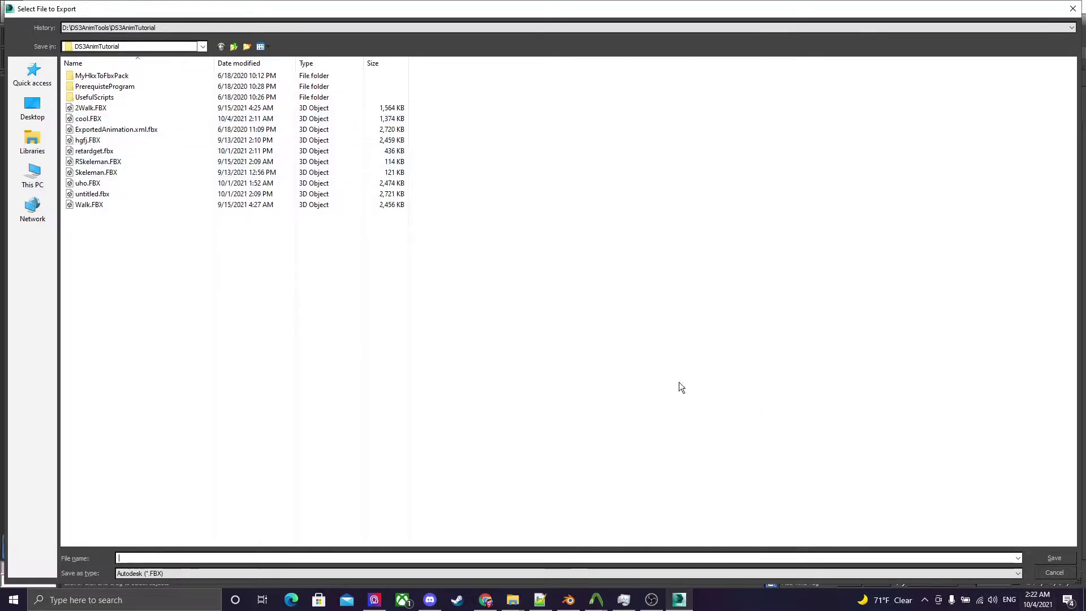
left_click(89, 118)
left_click(1054, 558)
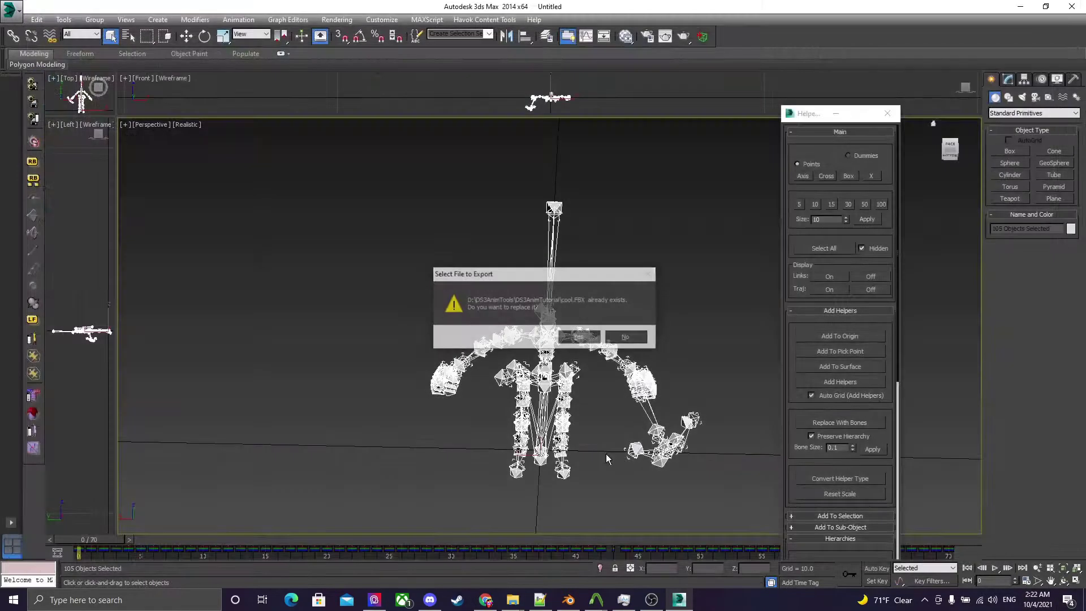
left_click(575, 339)
scroll(509, 339, "down", 10)
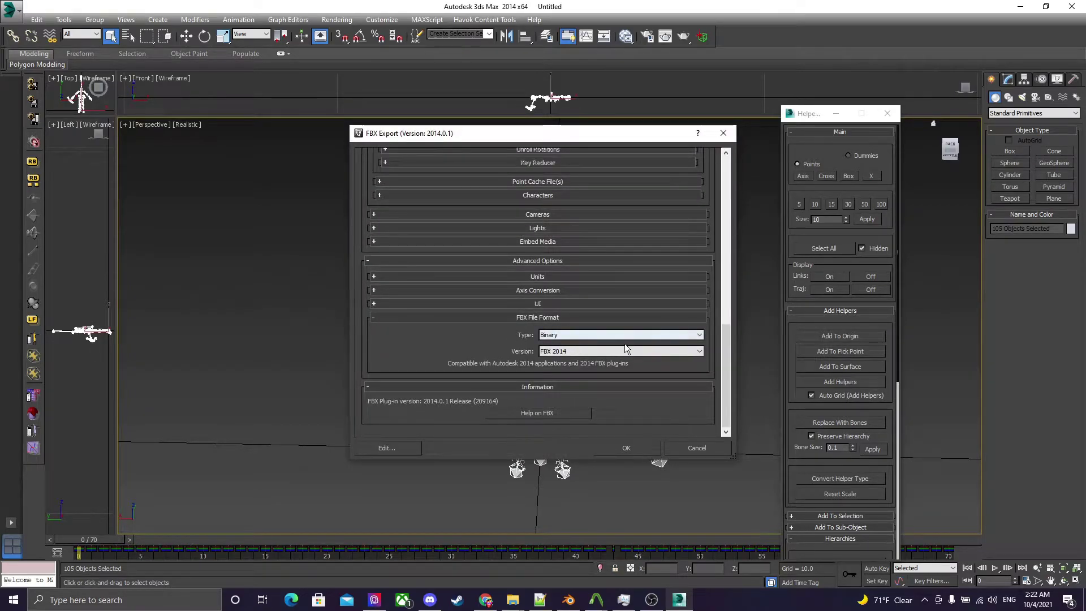
scroll(481, 286, "up", 5)
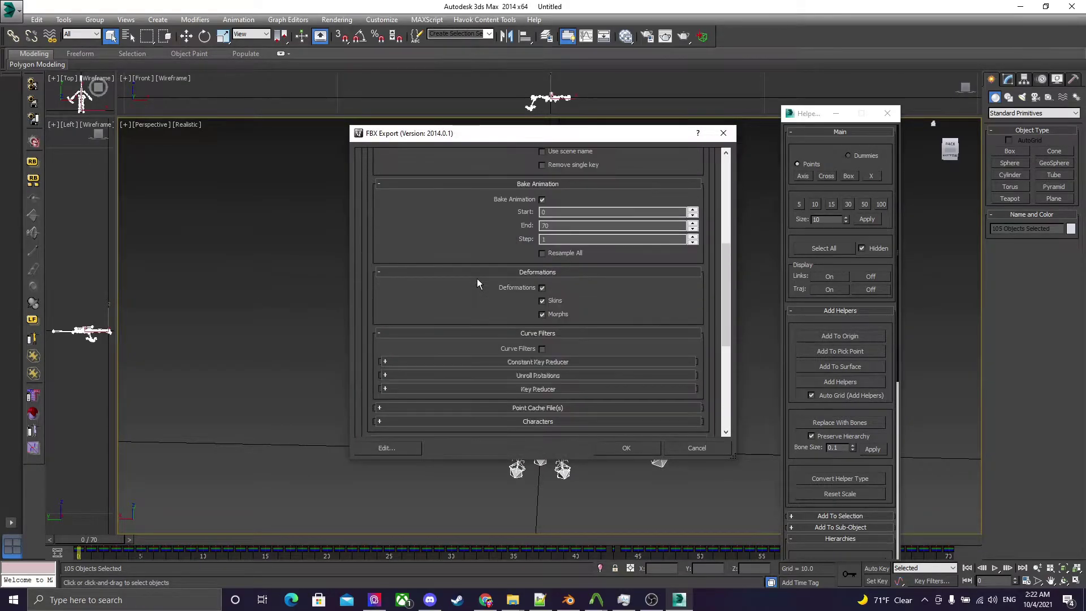
scroll(505, 281, "up", 5)
scroll(457, 253, "down", 15)
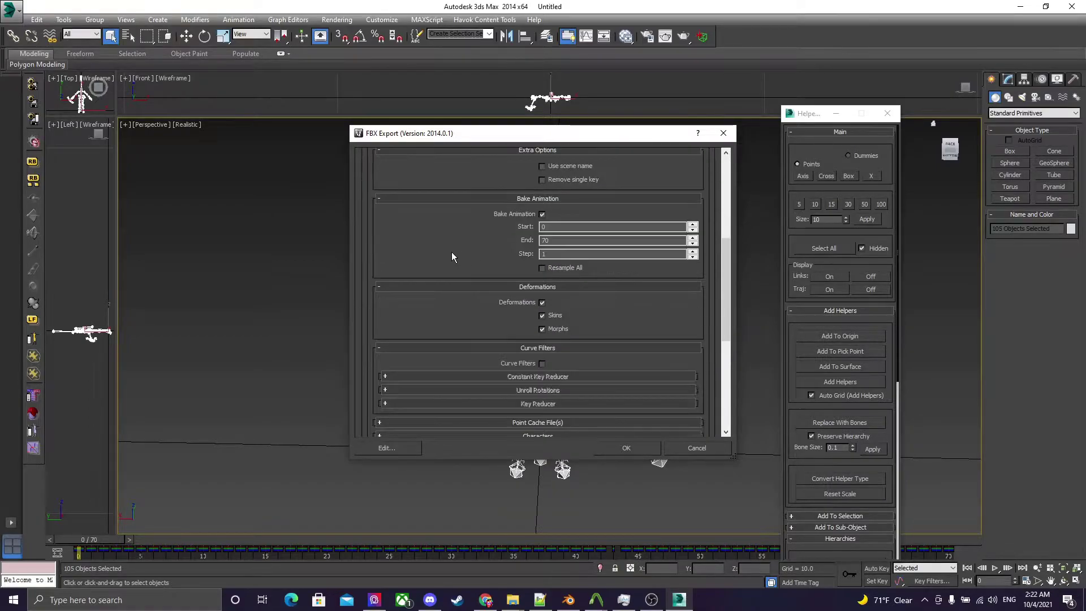
left_click(686, 449)
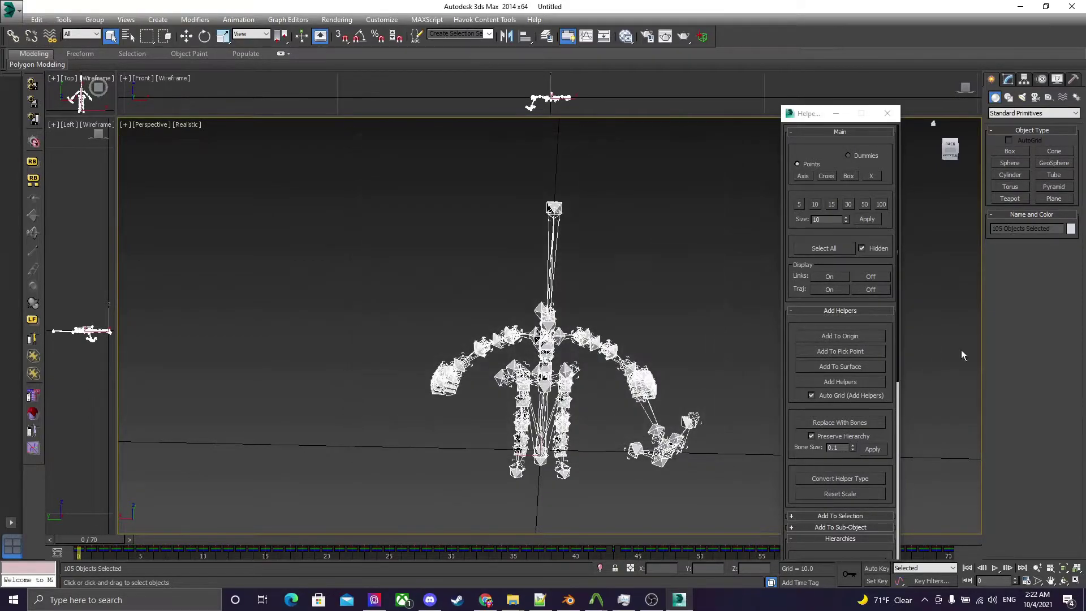
Switch to Blender and import Skeleman.FBX from the DS3AnimTutorial folder with the default FBX settings.
left_click(569, 600)
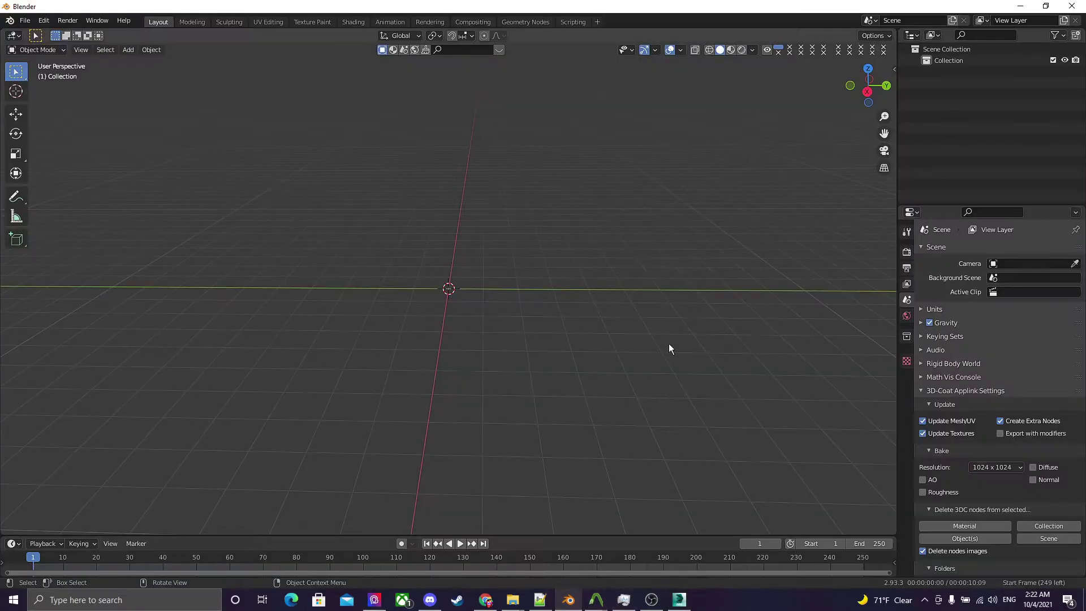
left_click(25, 20)
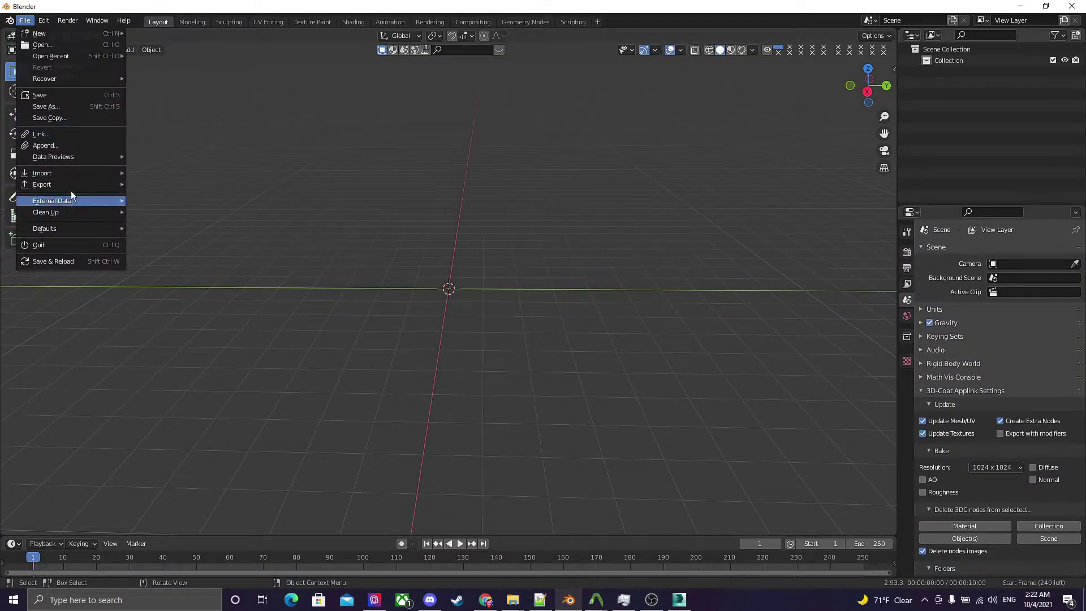
mouse_move(70, 175)
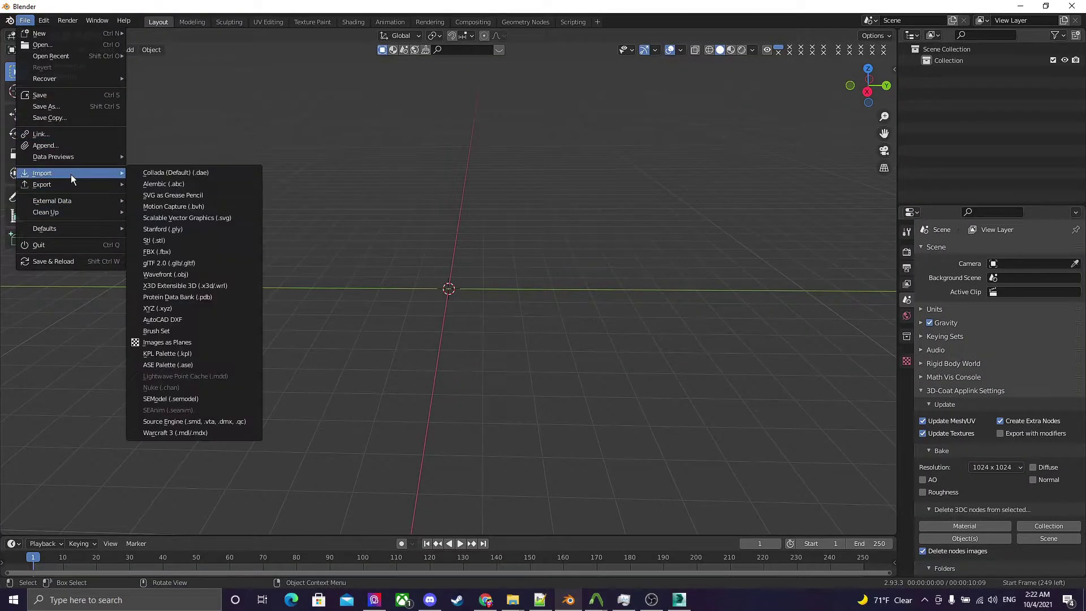
left_click(169, 252)
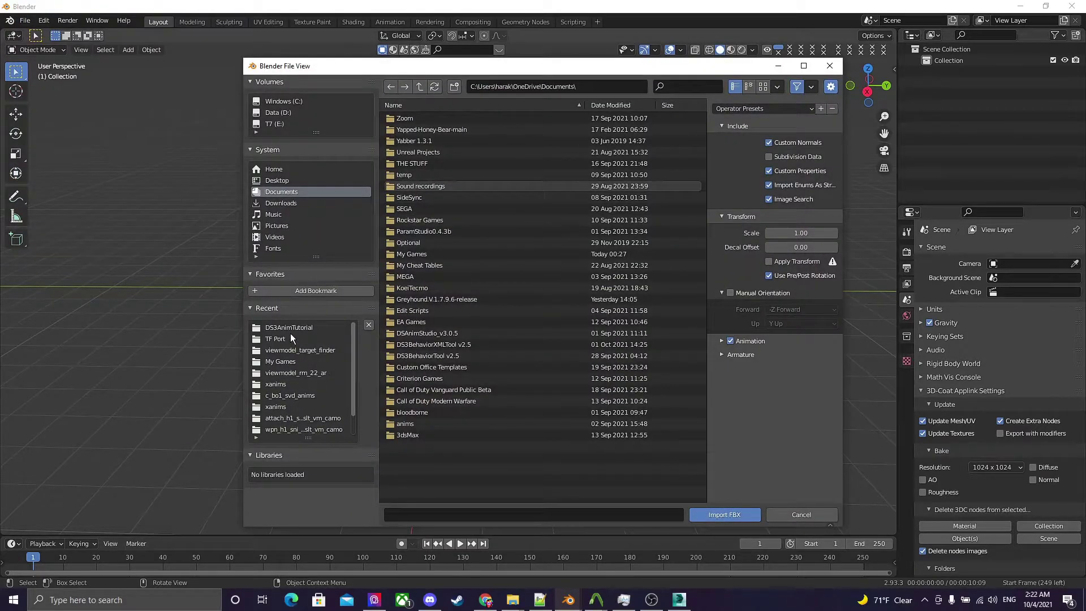
left_click(290, 330)
left_click(417, 186)
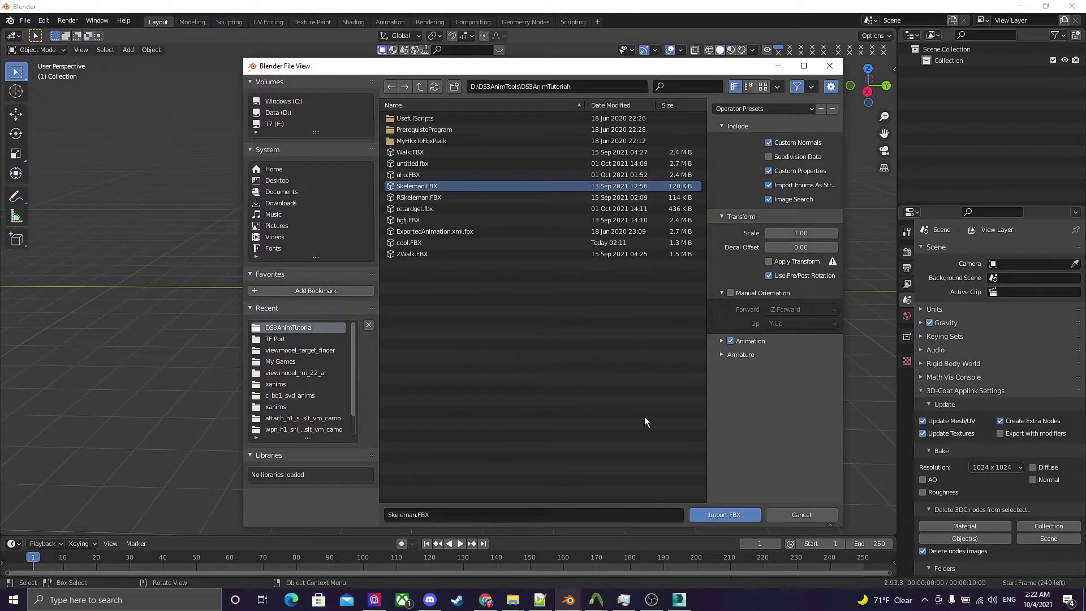
left_click(741, 515)
Set the imported armature's scale to 1 on X, Y and Z.
left_click(1003, 372)
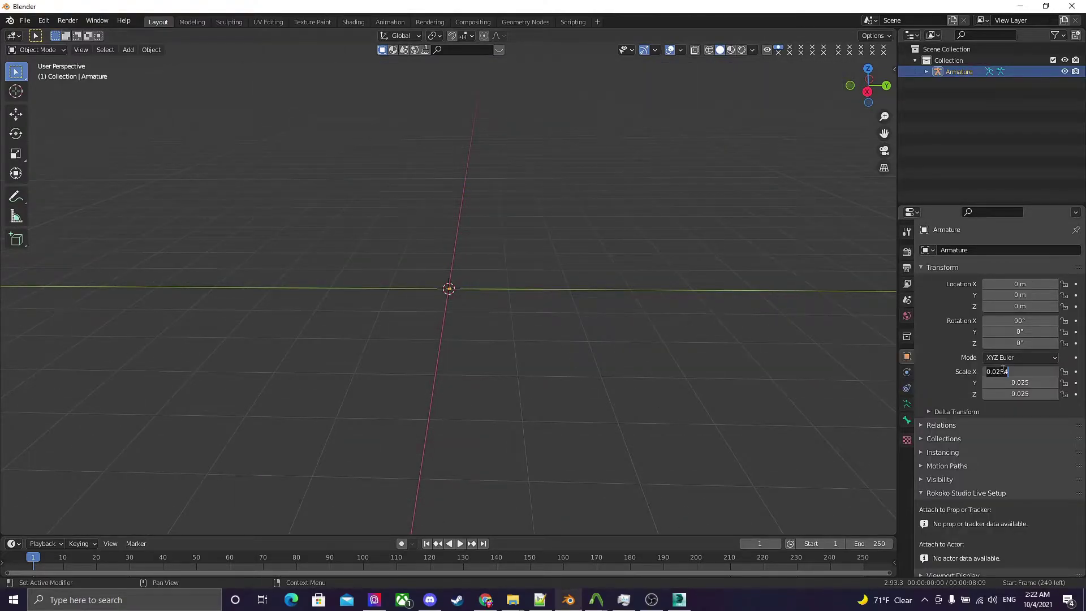
type("1")
key("Tab")
type("1")
key("Tab")
type("1")
key("Return")
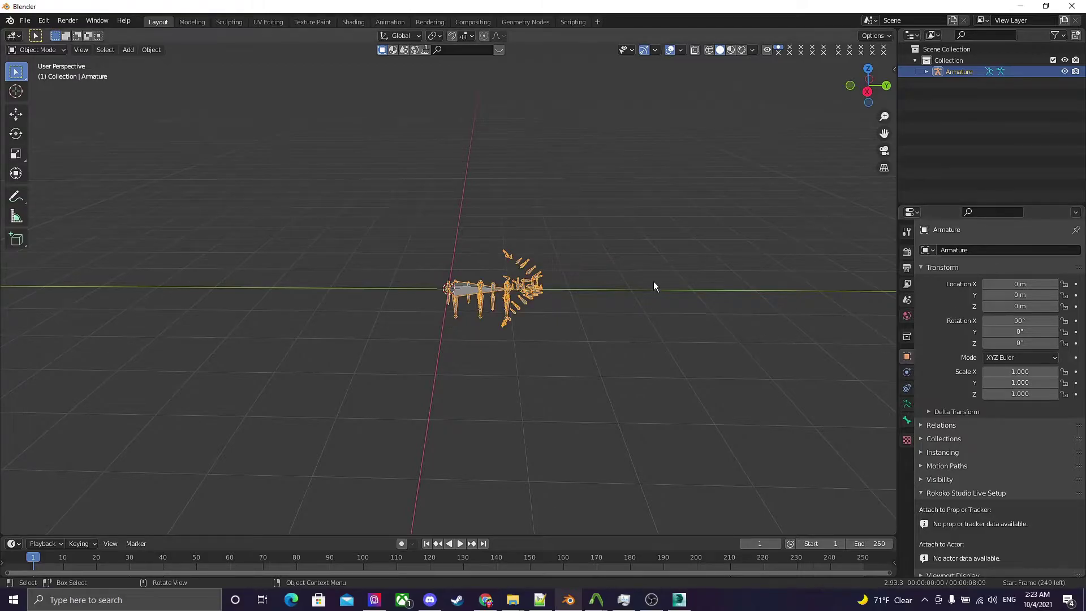
Set the armature's Y rotation to 90° and apply all its transforms.
left_click_drag(868, 86, 861, 88)
left_click(1013, 332)
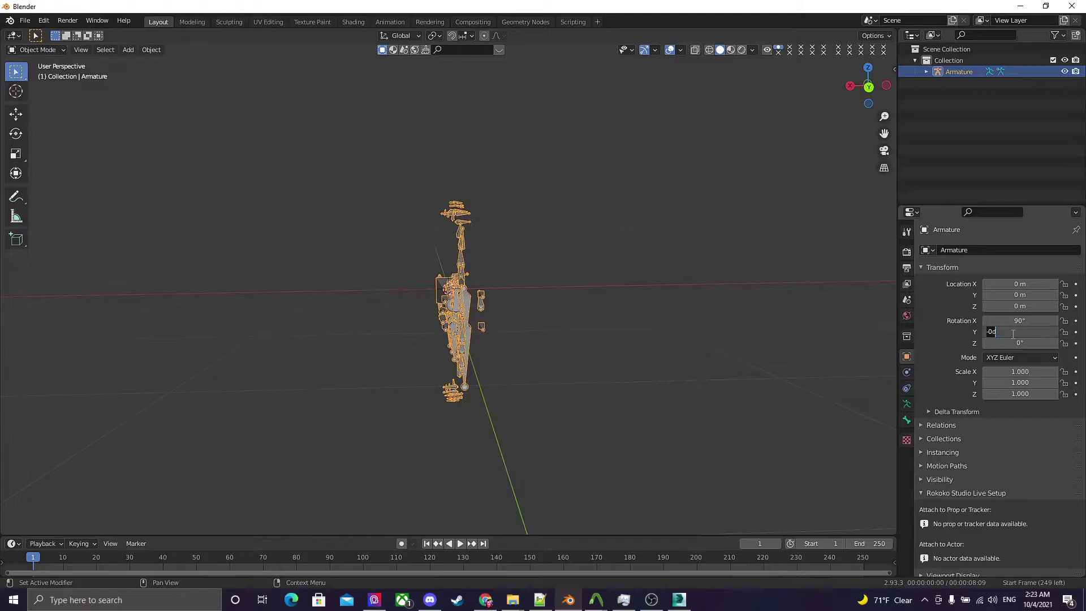
key("Return")
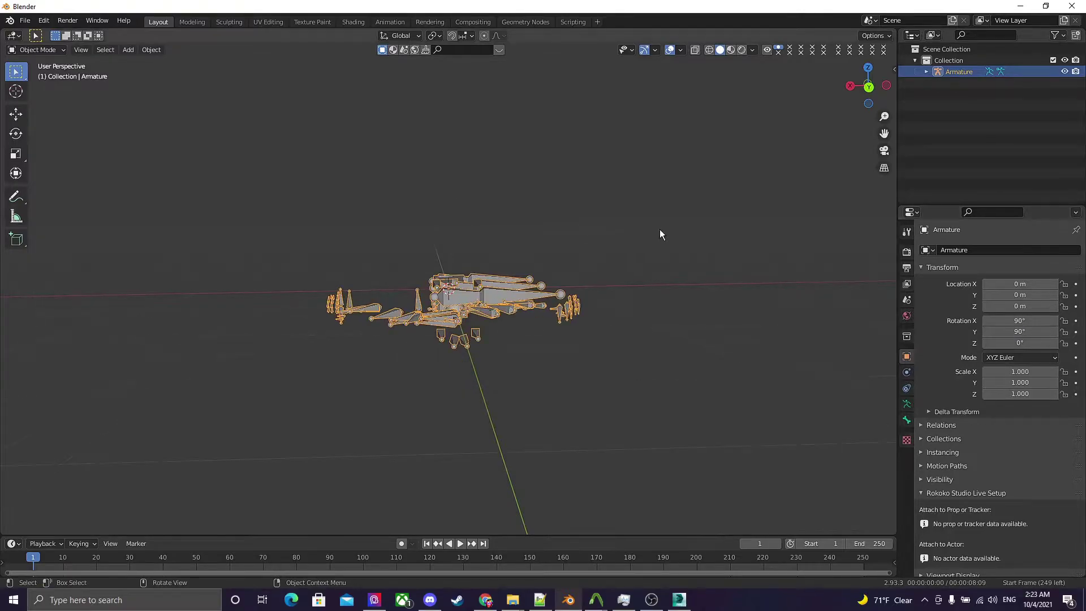
left_click_drag(868, 86, 771, 173)
left_click(151, 50)
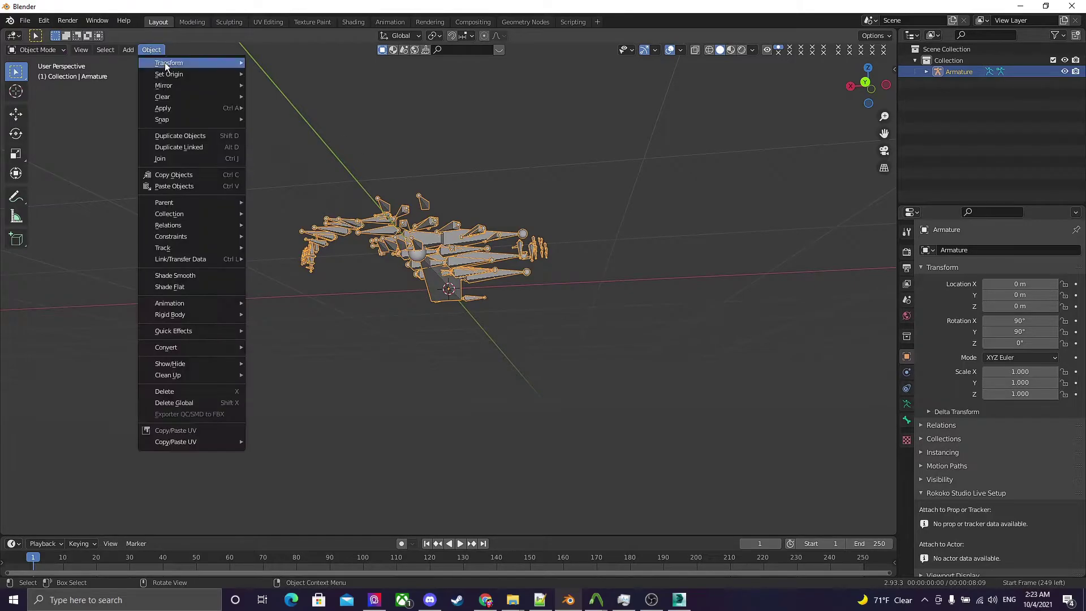
mouse_move(206, 106)
left_click(282, 141)
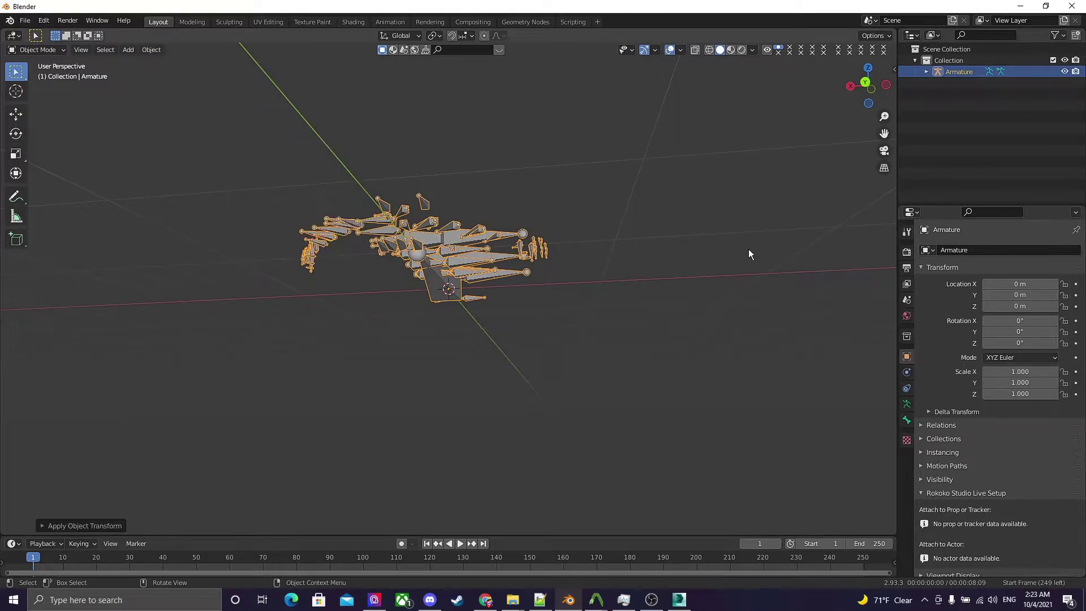
Import the animated cool.FBX from the DS3AnimTutorial folder with the default FBX settings.
left_click(23, 20)
mouse_move(50, 176)
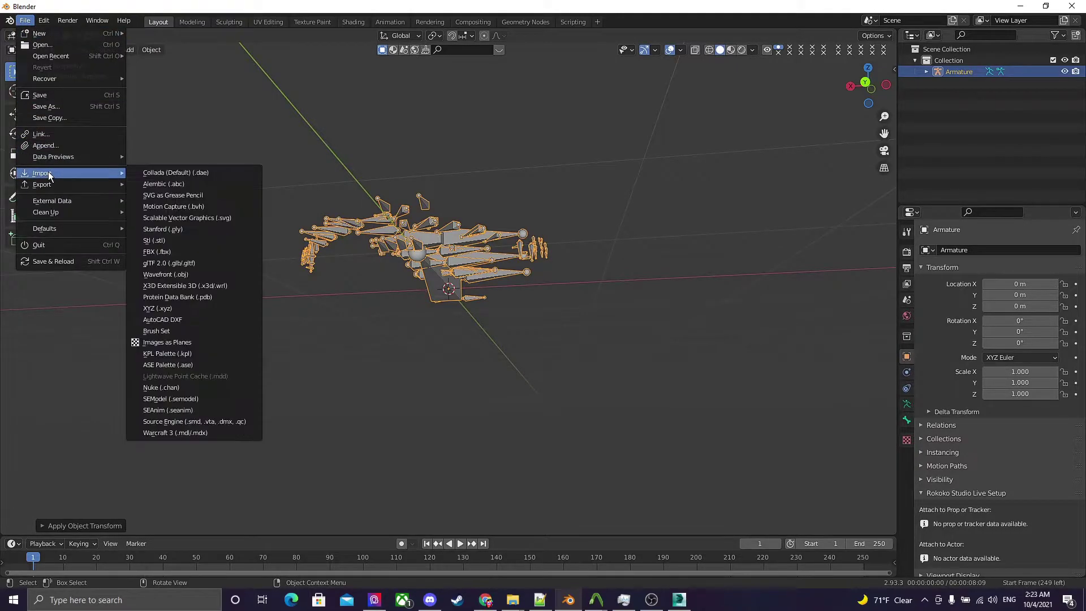
left_click(170, 251)
left_click(422, 242)
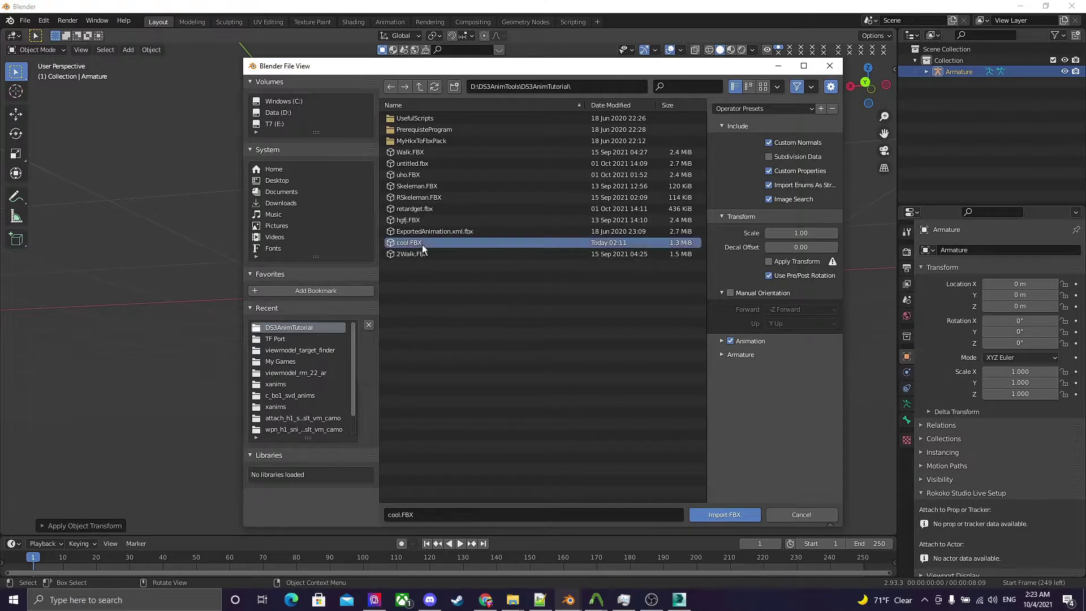
left_click(731, 517)
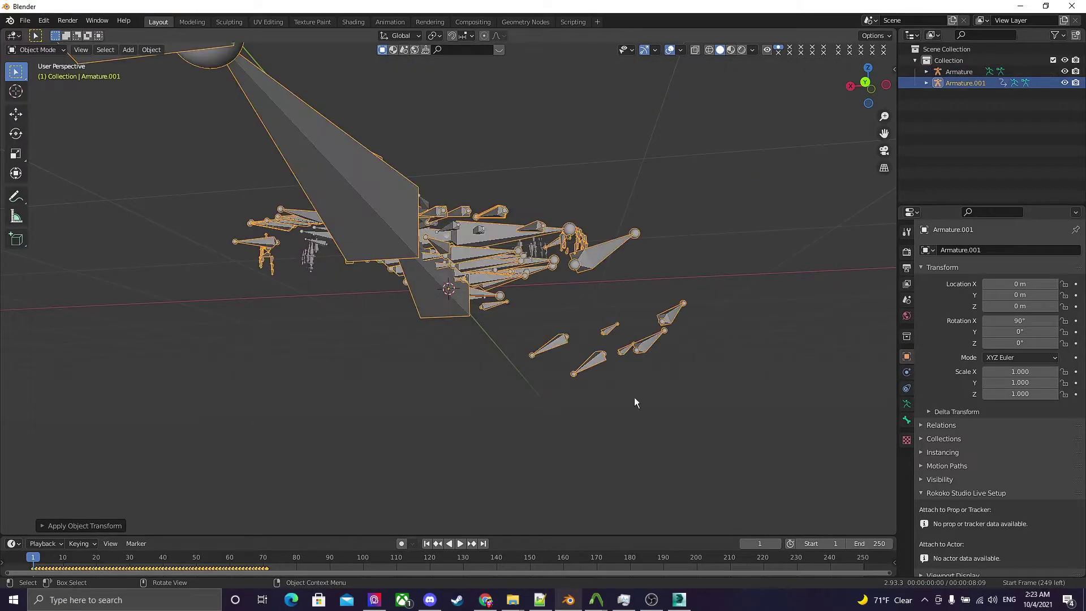
Apply all transforms to the animated armature imported from cool.FBX.
scroll(614, 353, "up", 2)
mouse_move(866, 106)
left_mouse_down()
mouse_move(764, 112)
mouse_move(879, 105)
left_mouse_up()
left_click(148, 49)
mouse_move(235, 110)
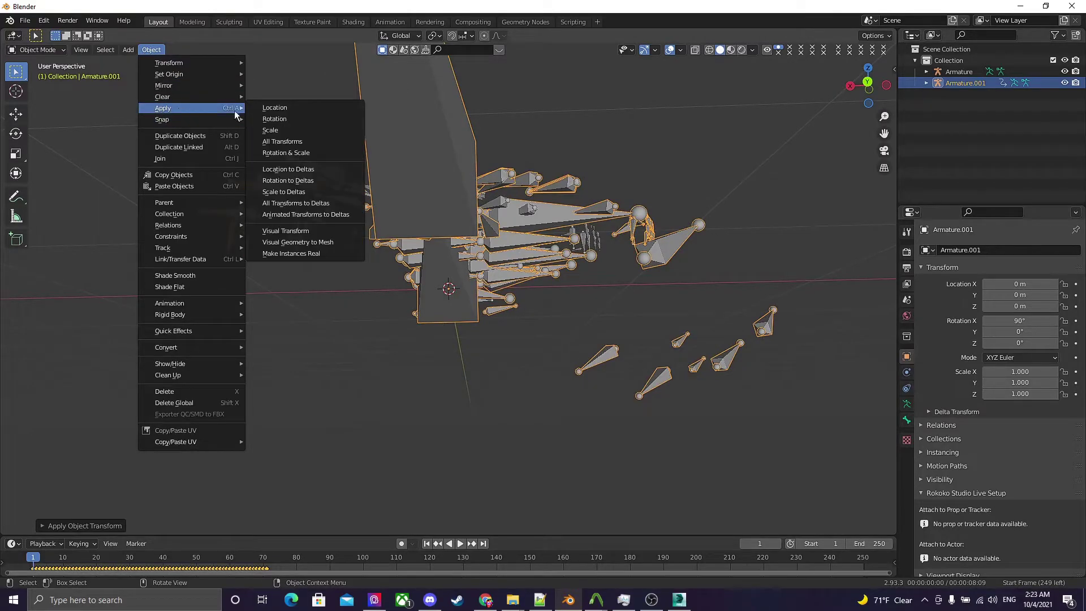
left_click(287, 142)
Set Armature.001 as the Rokoko retargeting source and Armature as the target, build the bone list, and clear the Master bone's target.
left_click(896, 68)
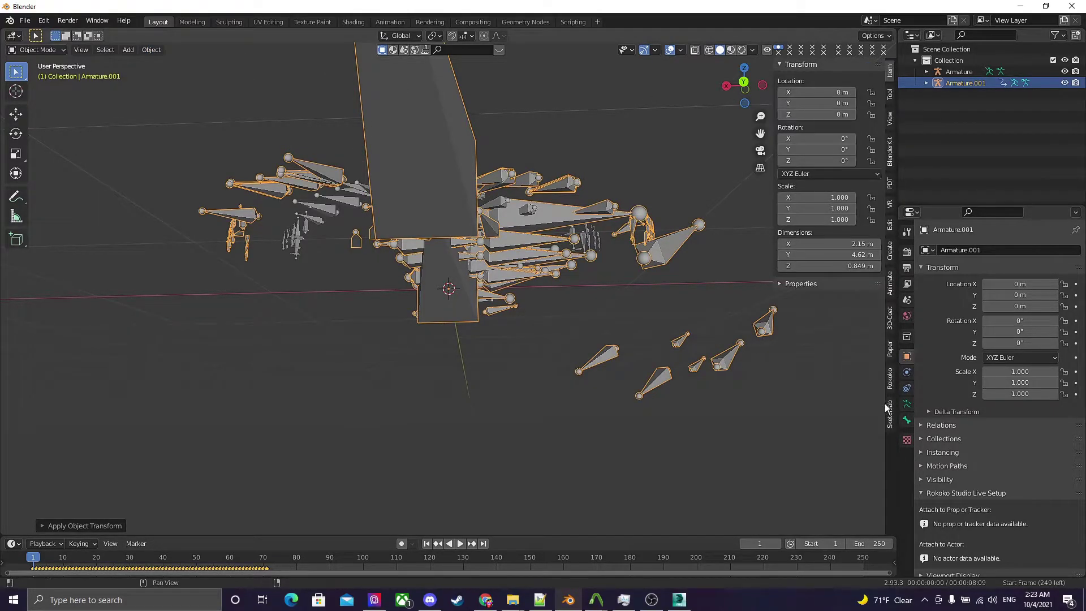
left_click(892, 383)
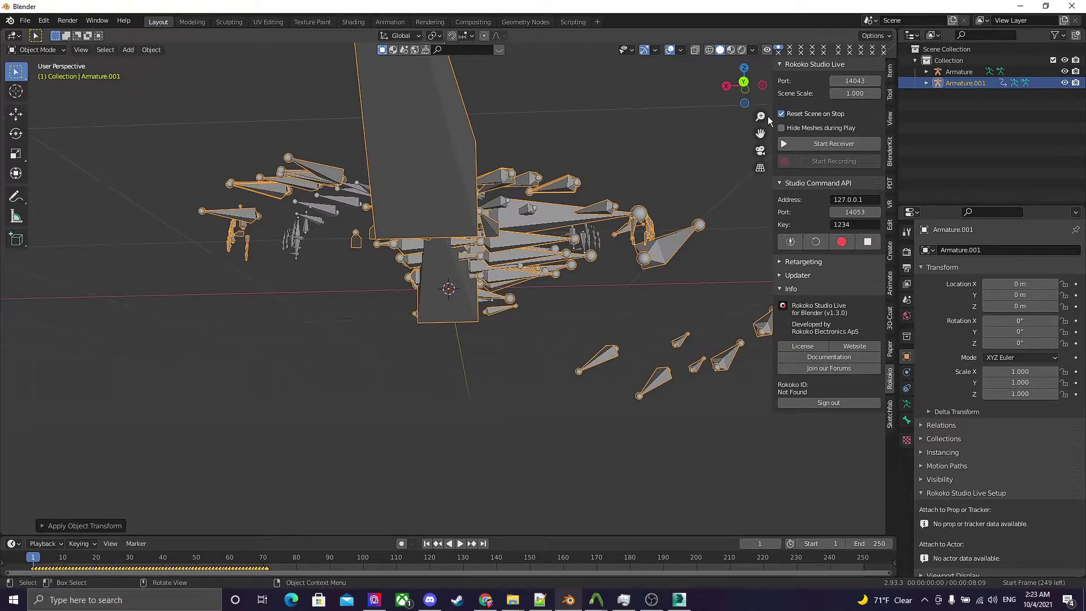
left_click(791, 263)
left_click(835, 292)
left_click(826, 312)
left_click(826, 306)
left_click(825, 324)
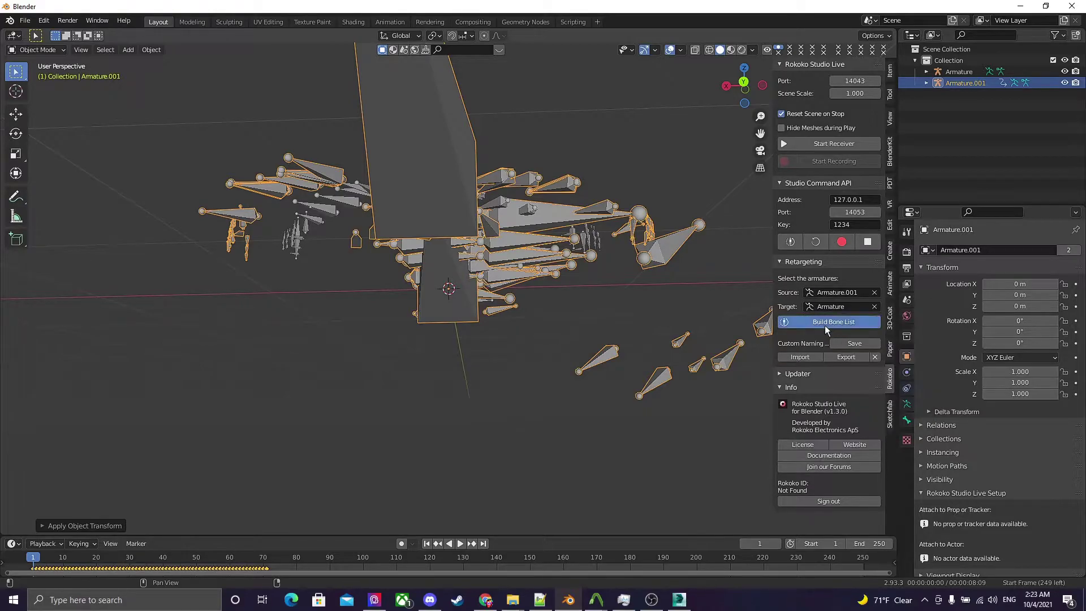
left_click(862, 347)
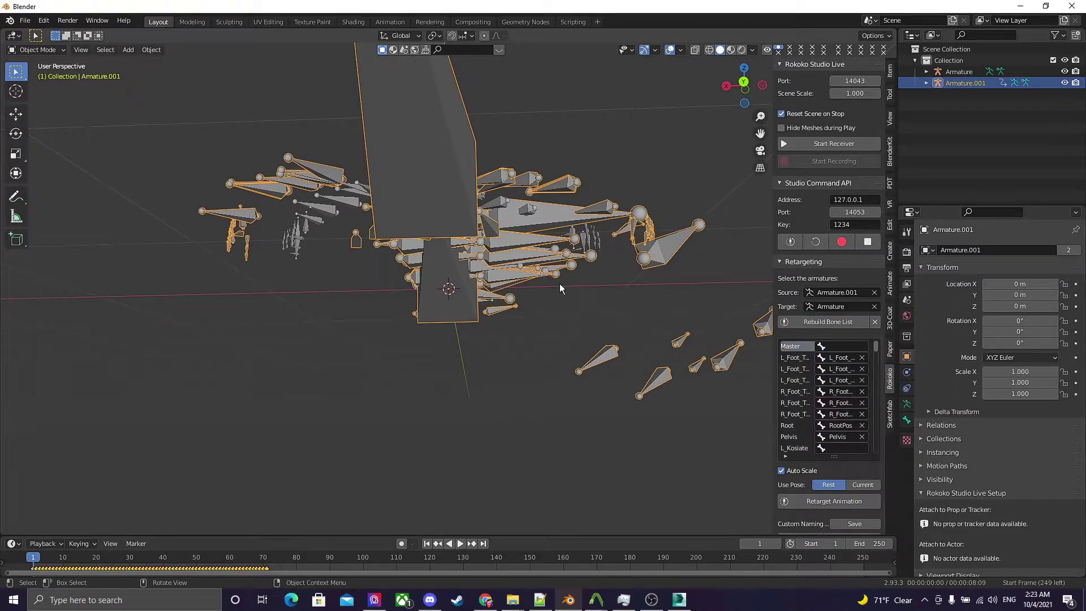
Review the source-to-target bone pairs throughout the retargeting list, checking which bones are unmapped or mismatched.
scroll(809, 373, "down", 4)
scroll(810, 376, "down", 5)
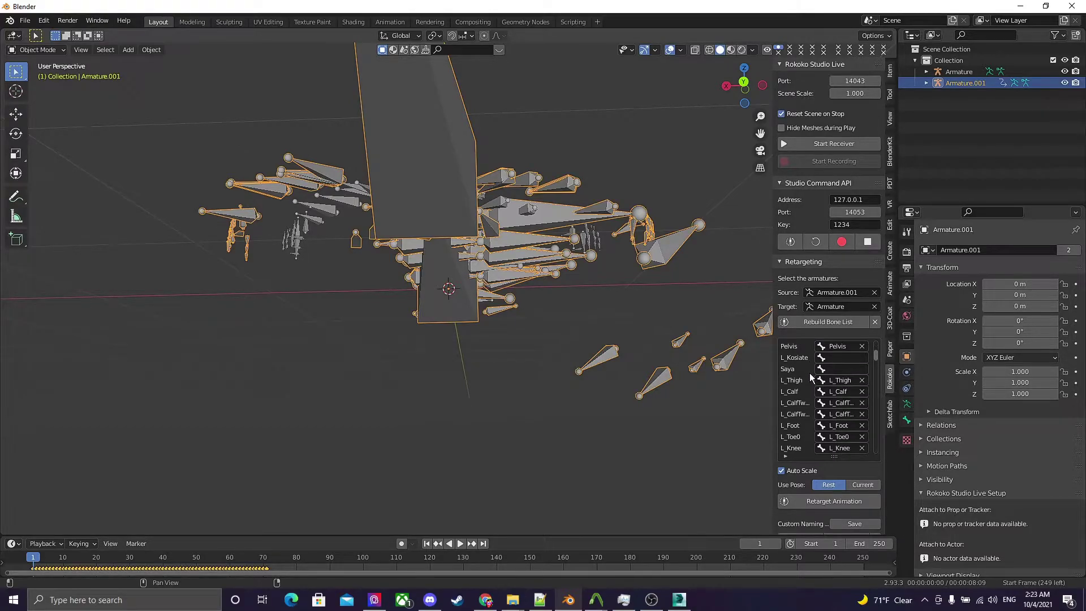
scroll(808, 384, "down", 8)
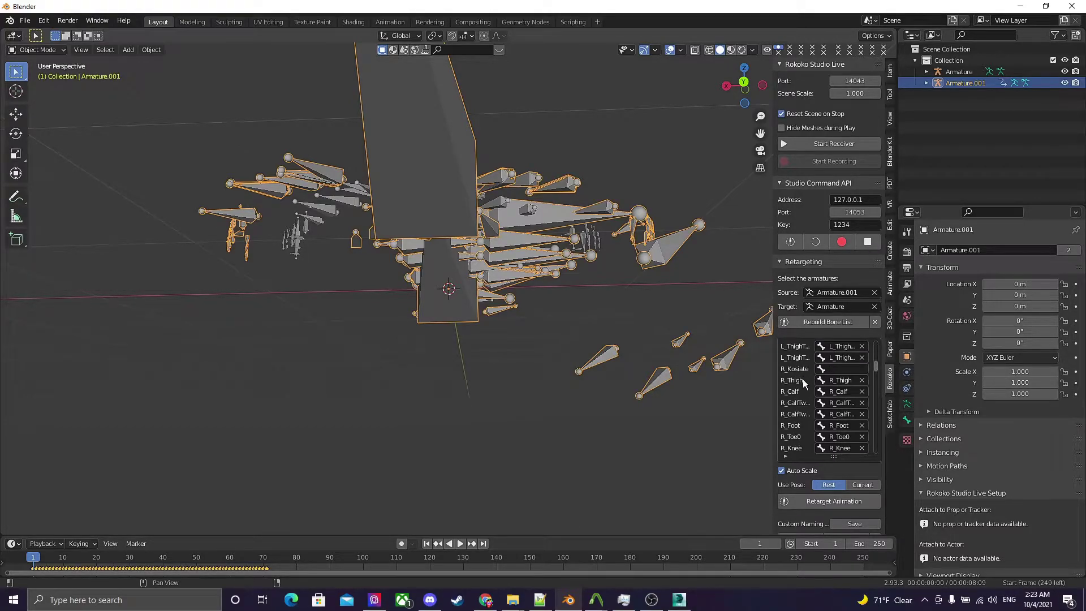
scroll(809, 390, "down", 5)
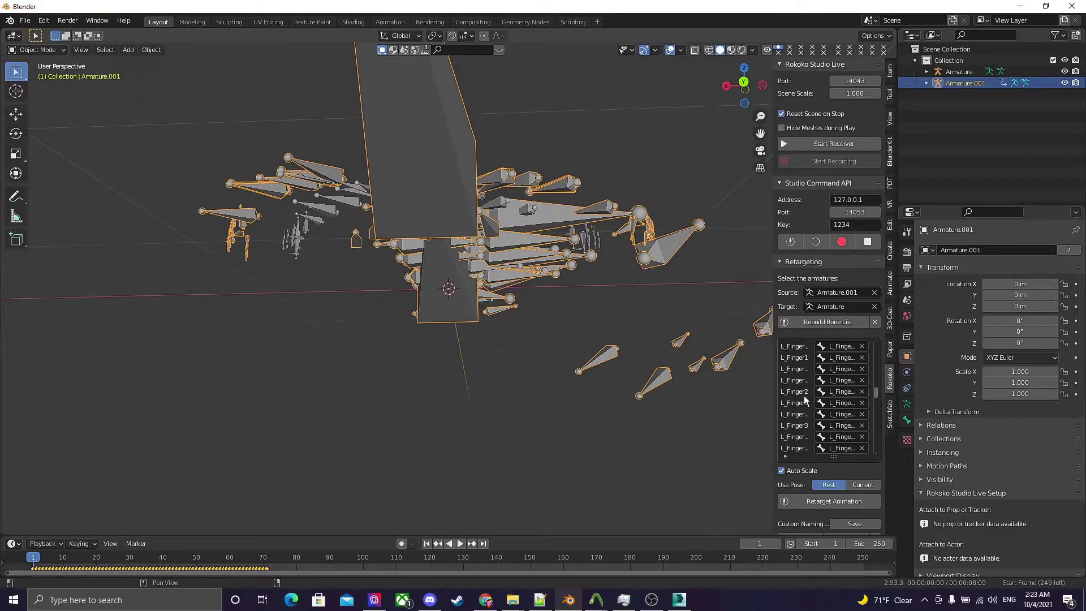
scroll(807, 391, "down", 3)
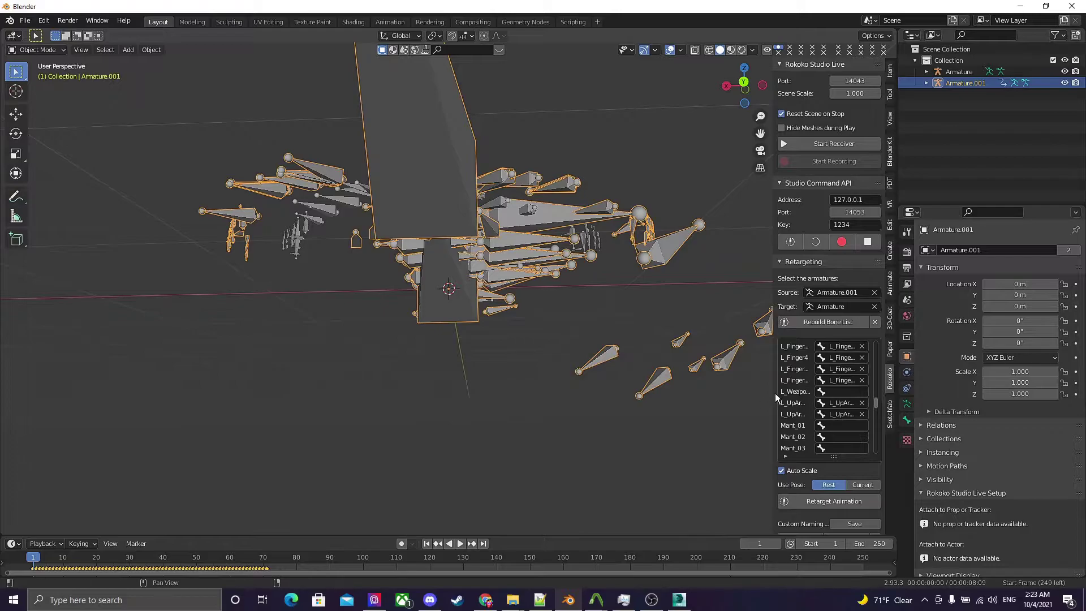
left_click_drag(773, 393, 695, 396)
scroll(749, 409, "down", 3)
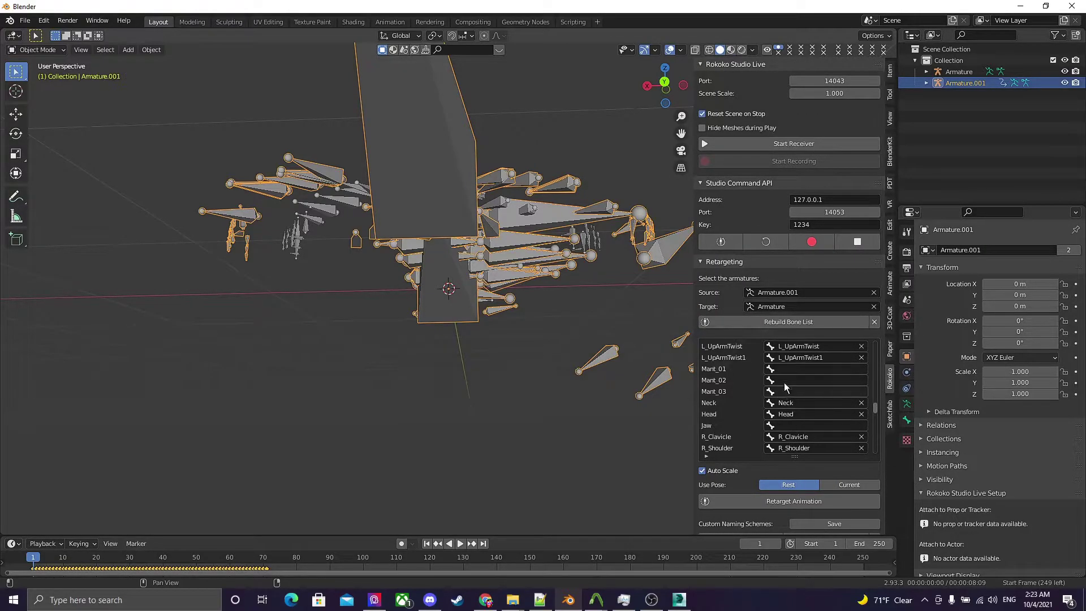
scroll(770, 426, "down", 7)
scroll(770, 398, "up", 8)
scroll(766, 398, "down", 20)
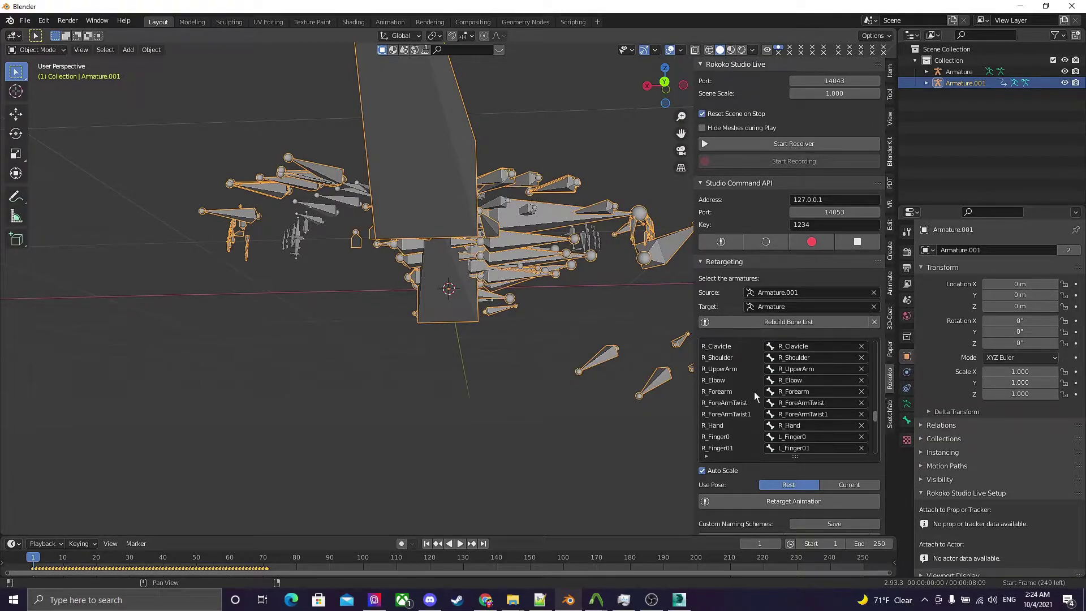
scroll(792, 425, "down", 4)
scroll(757, 423, "up", 13)
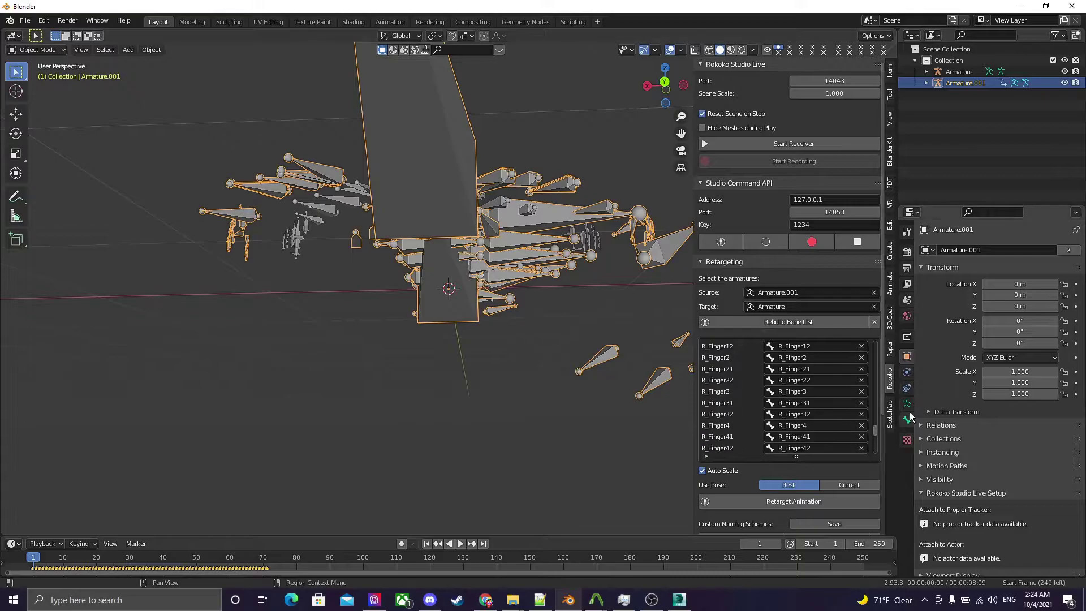
left_click_drag(875, 433, 876, 340)
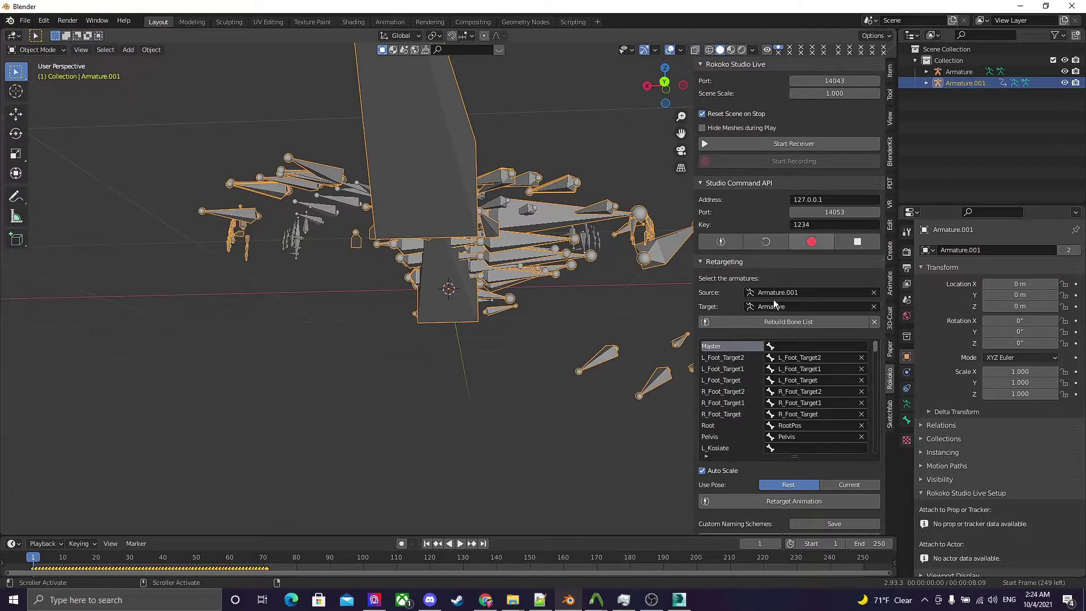
Retarget the animation onto the target armature using the rest pose with auto scale, and hide Armature.001.
left_click(708, 501)
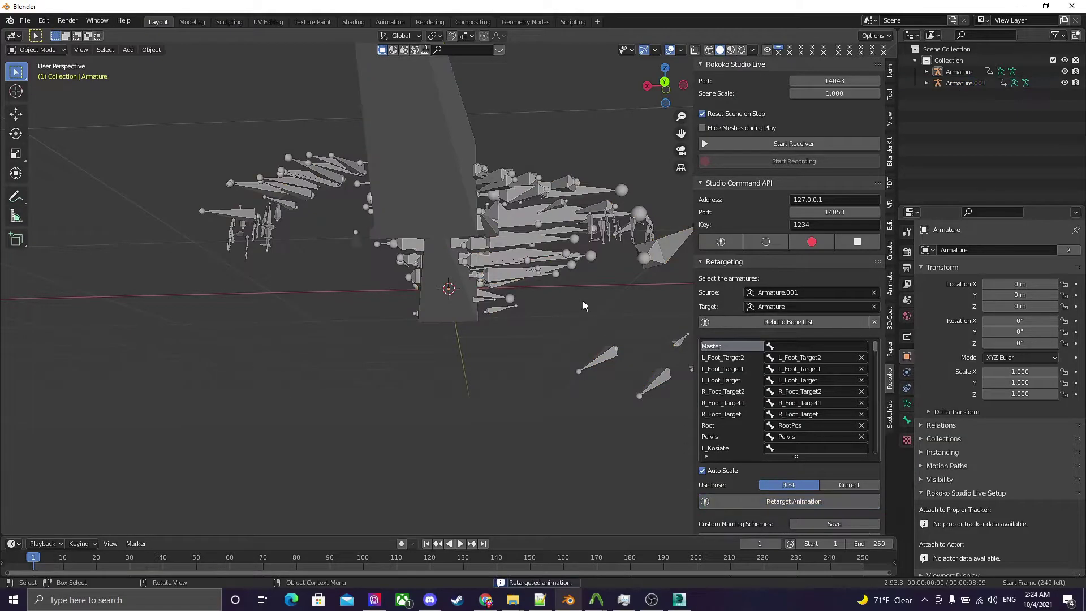
left_click(1065, 83)
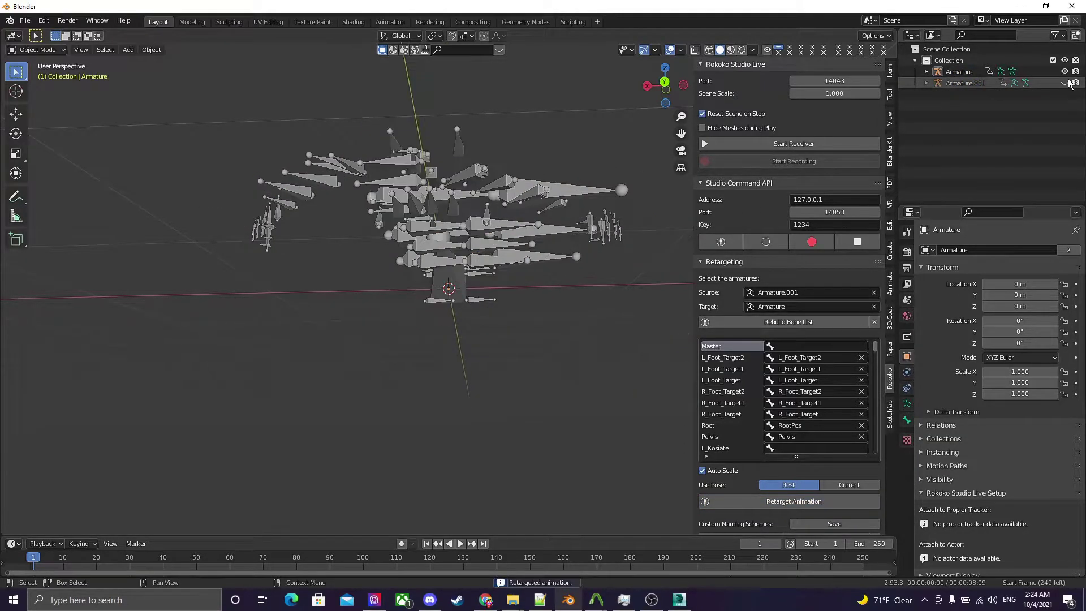
Play back the retargeted animation on Armature to check its motion, and return to frame 1.
left_click(666, 89)
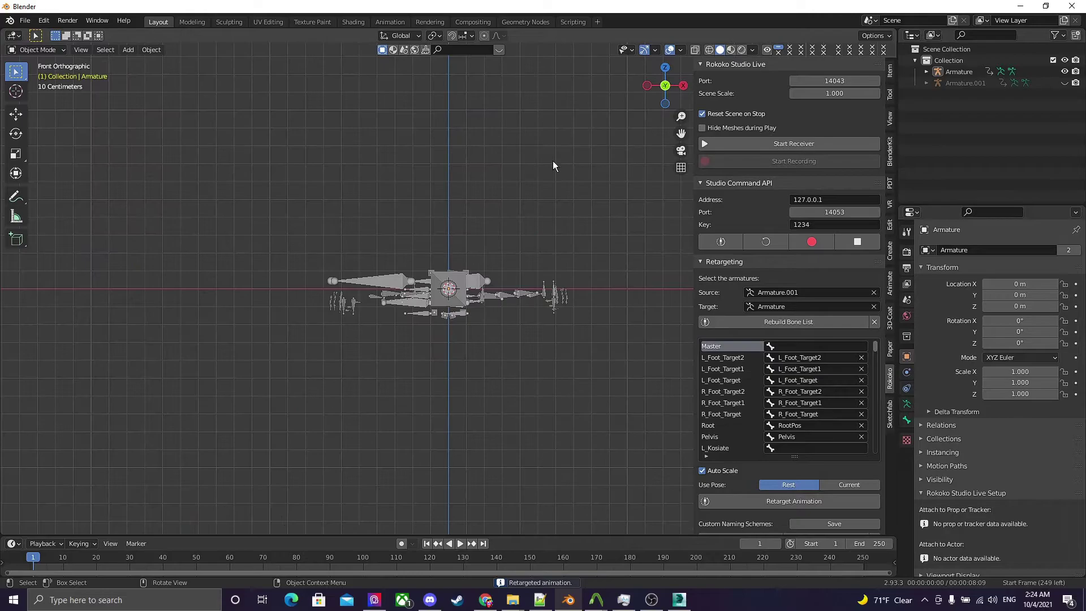
left_click_drag(667, 103, 409, 74)
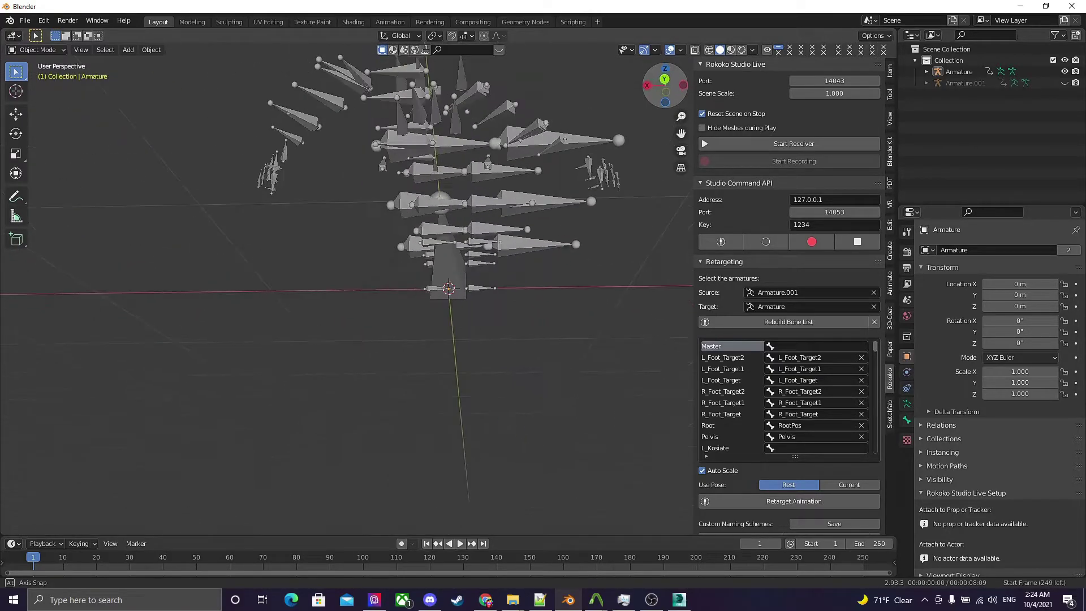
key("space")
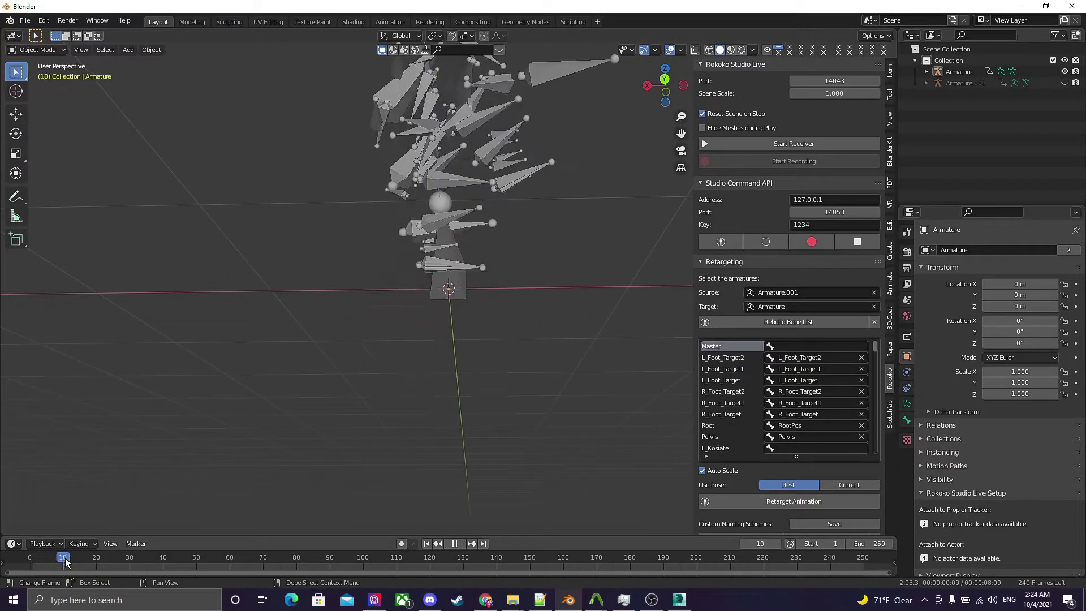
left_click_drag(100, 559, 12, 578)
key("space")
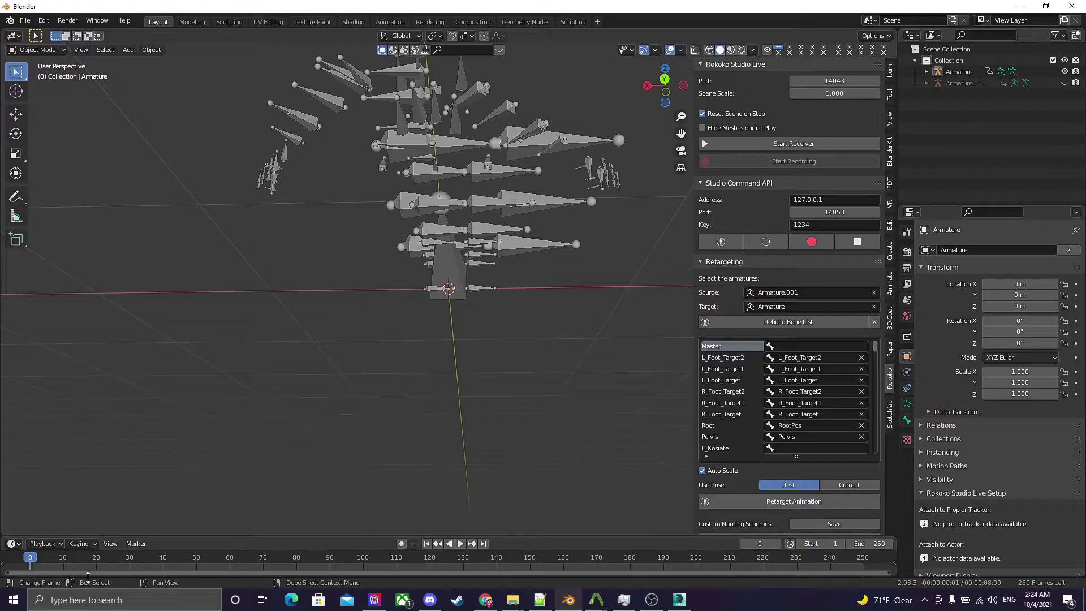
left_click(460, 544)
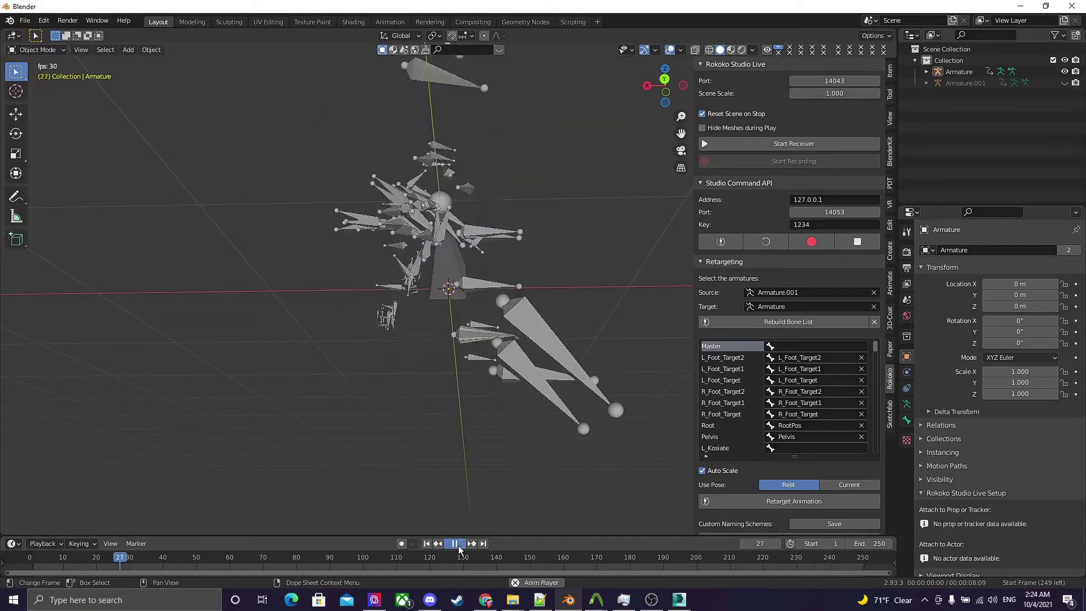
left_click(460, 544)
left_click_drag(131, 566, 32, 565)
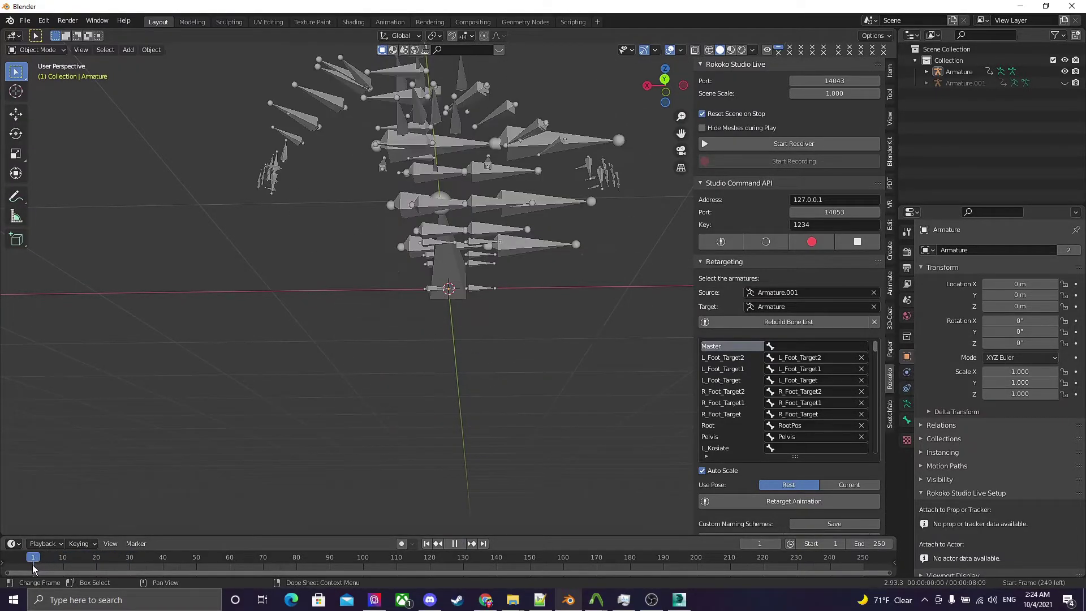
scroll(408, 281, "down", 2)
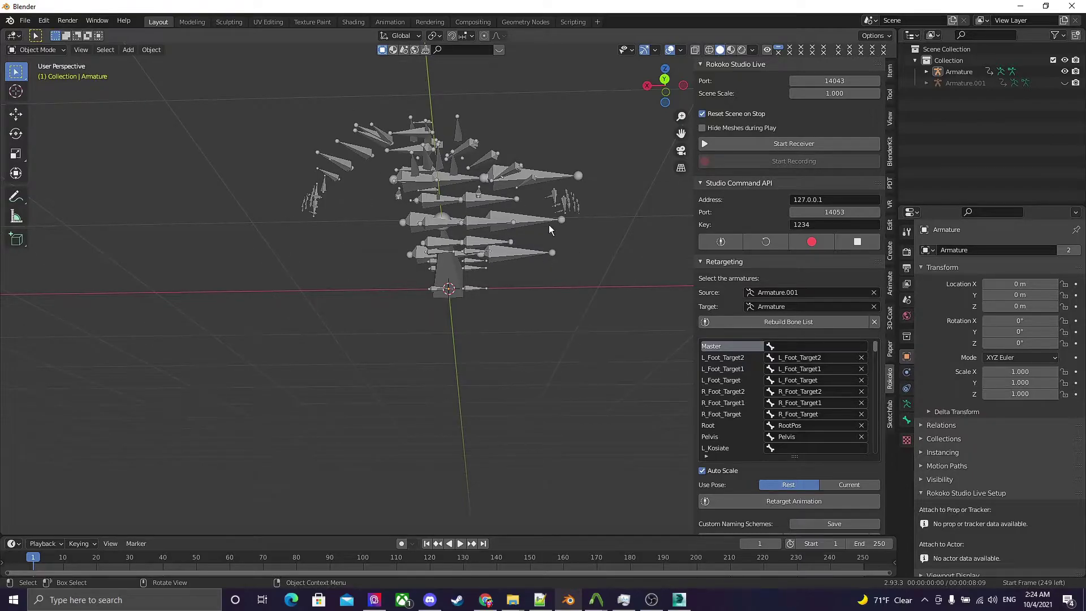
Set up an FBX export of the retargeted Armature limited to selected objects with Apply Transform enabled, reviewing the geometry, armature and bake animation options.
left_click(455, 190)
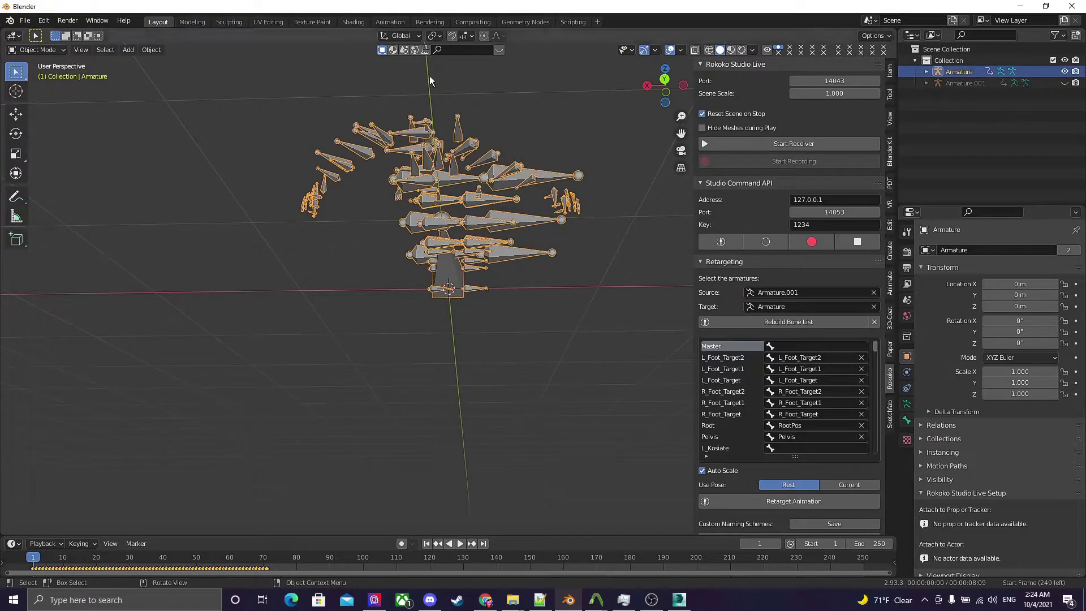
left_click(25, 20)
mouse_move(37, 186)
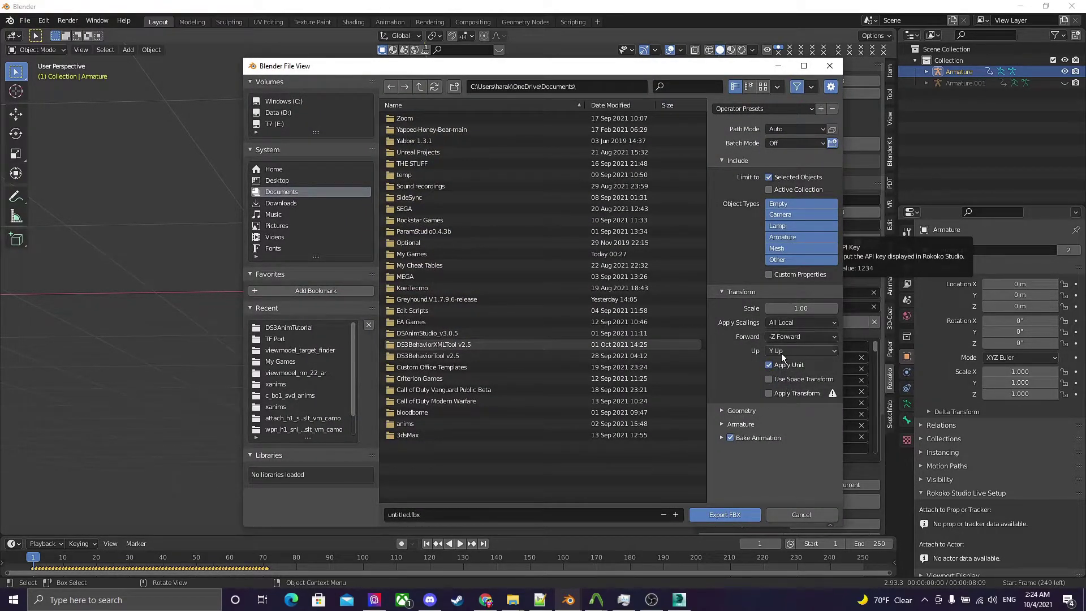
left_click(788, 391)
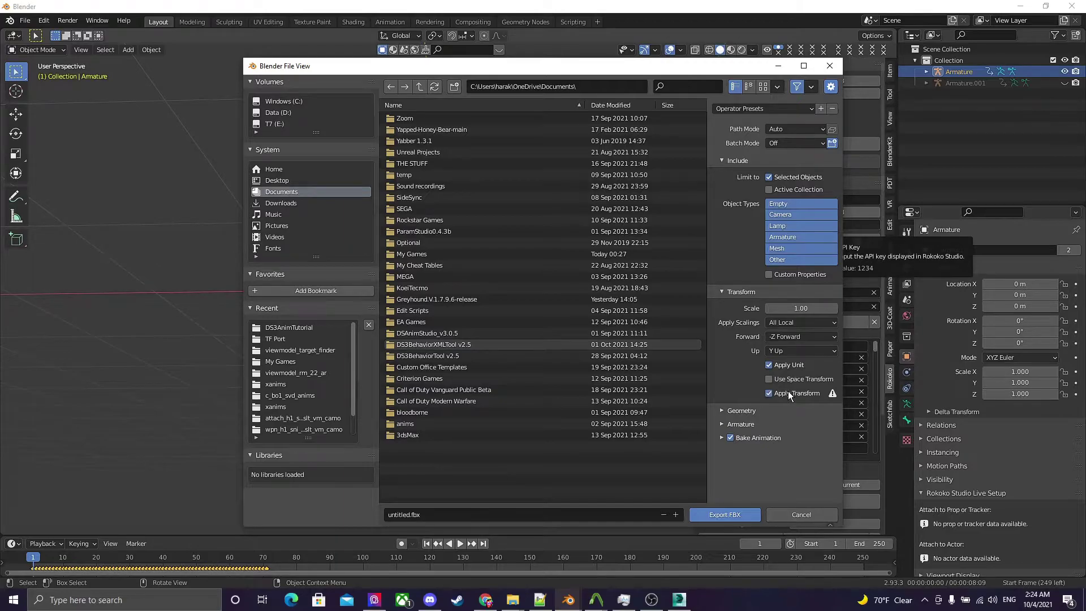
left_click(735, 439)
left_click(782, 499)
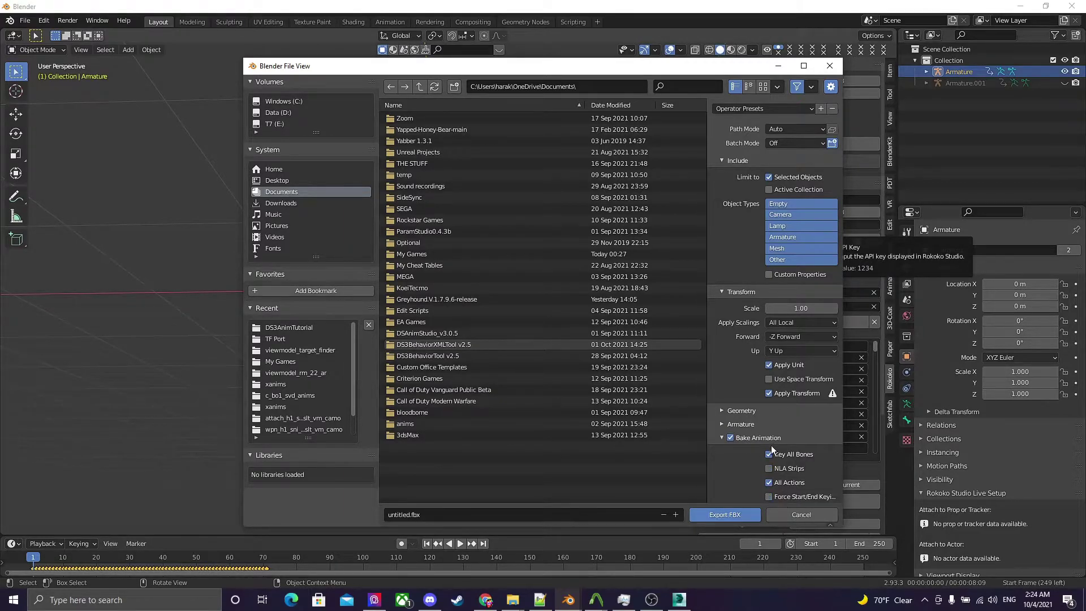
left_click(750, 425)
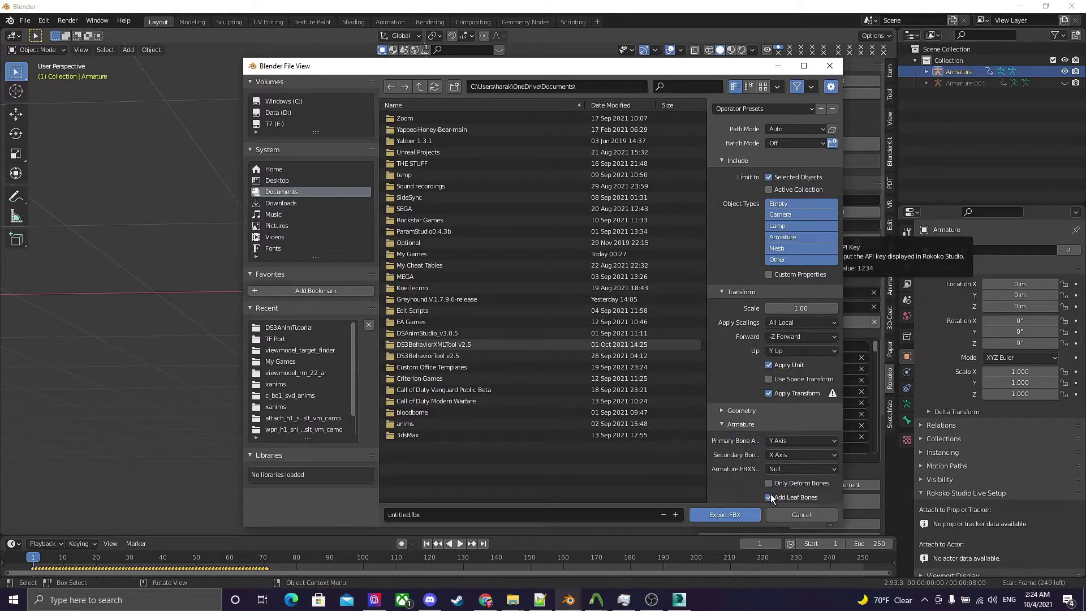
left_click(753, 423)
left_click(755, 410)
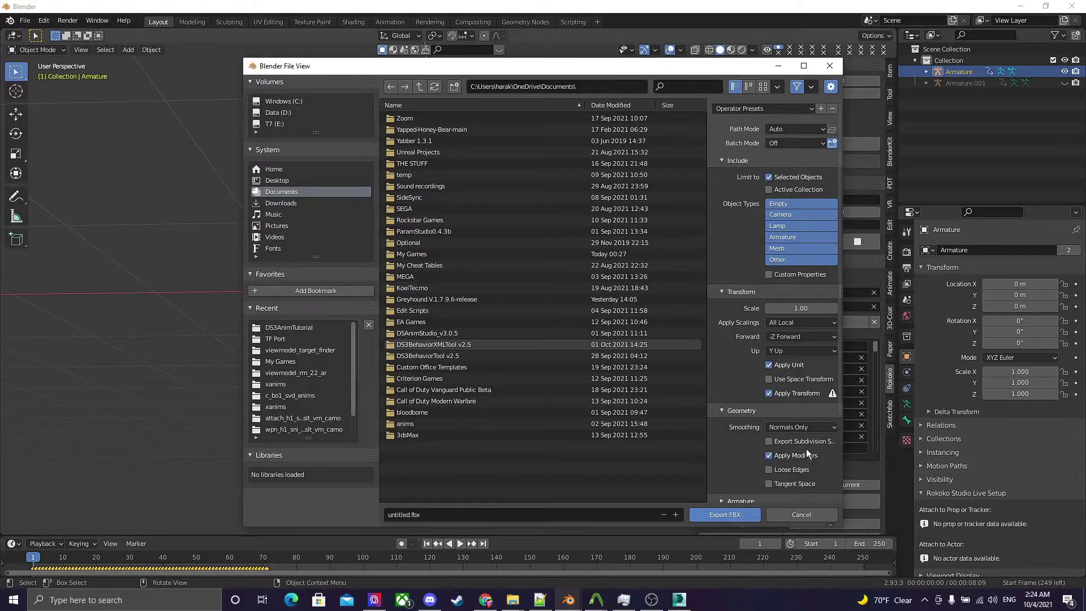
scroll(748, 435, "down", 1)
left_click(745, 388)
scroll(747, 237, "up", 1)
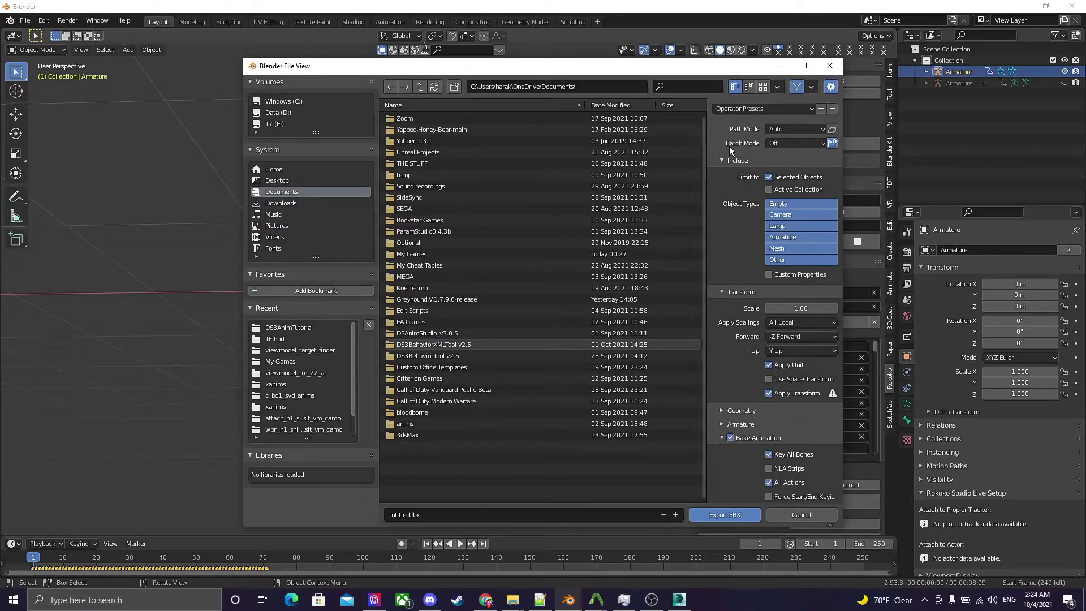
Export the FBX to the DS3AnimTutorial folder under the name epicE.
left_click(270, 328)
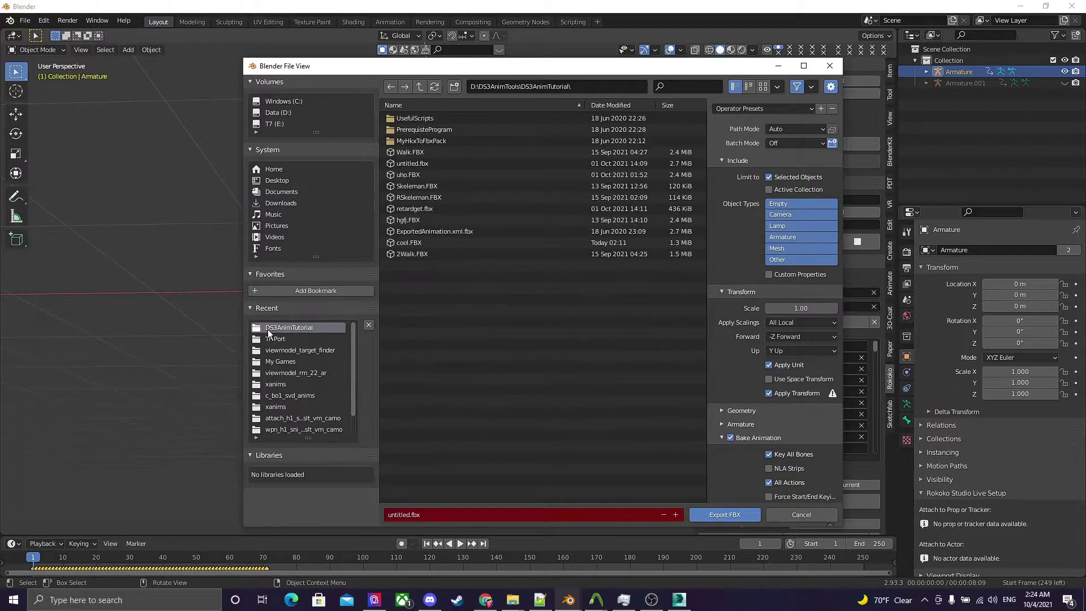
left_click(450, 519)
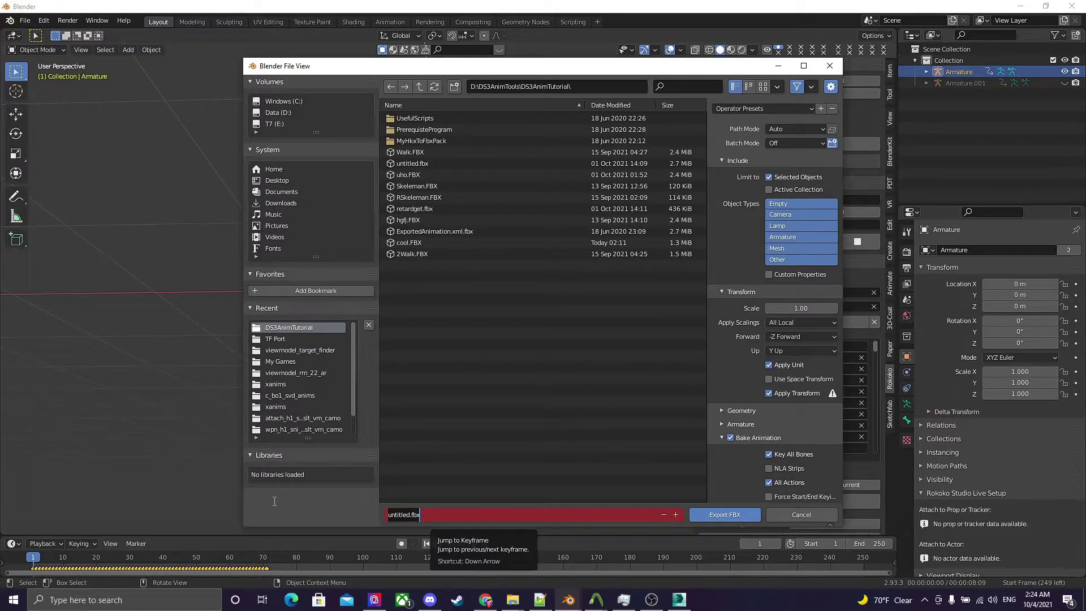
type("epicE")
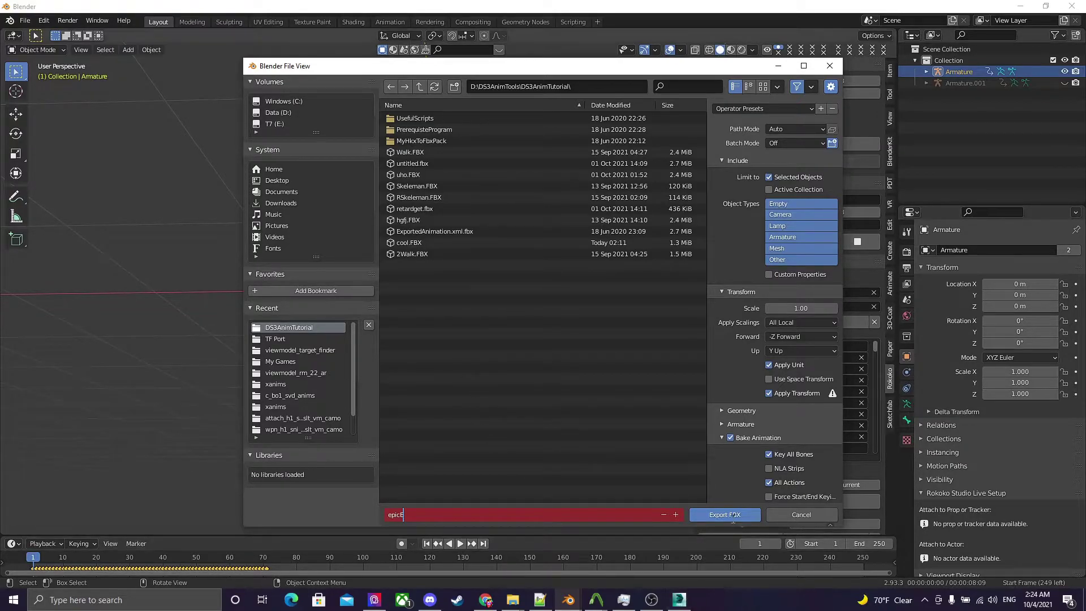
left_click(714, 514)
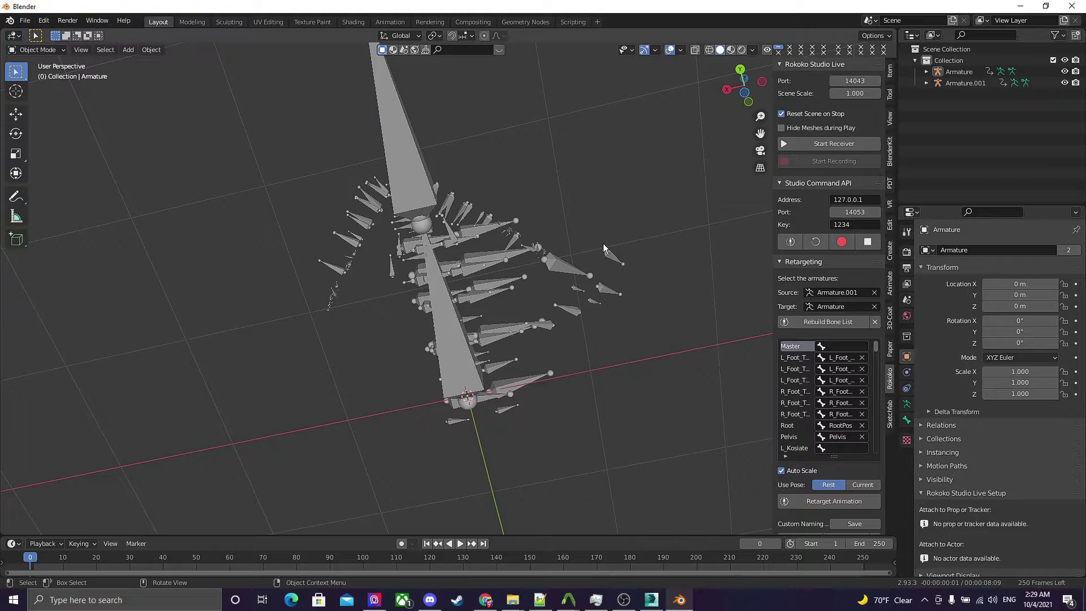
Switch to 3ds Max and start a new empty scene.
left_click_drag(733, 85, 663, 168)
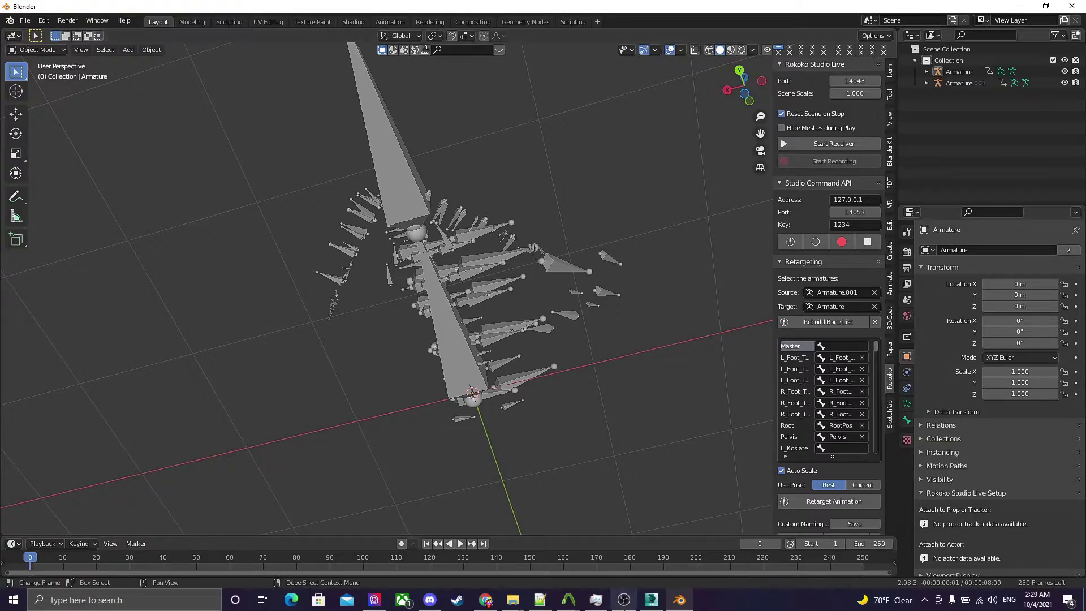
left_click(651, 599)
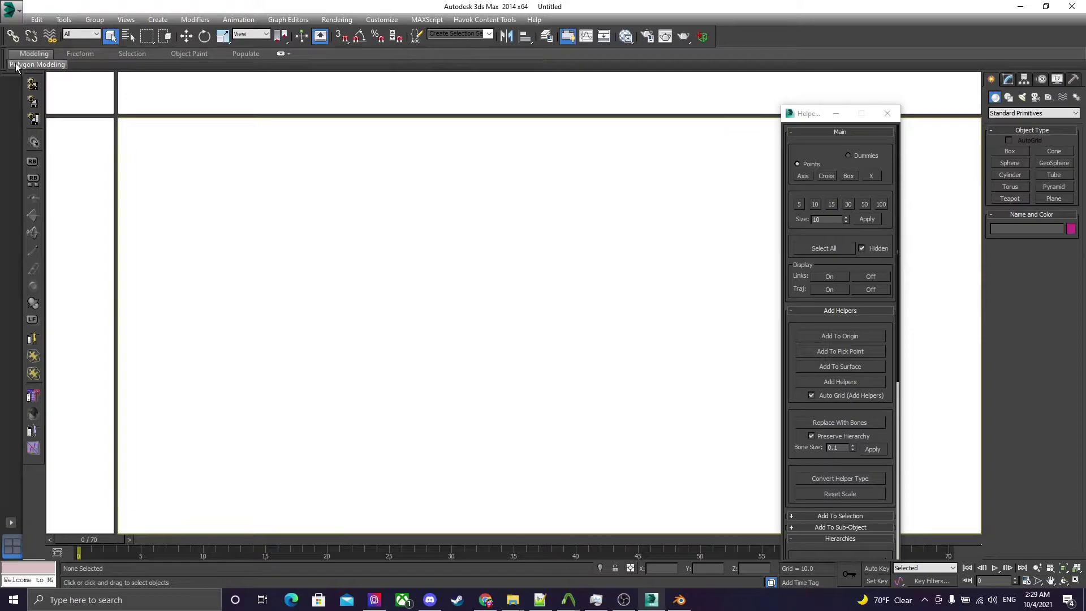
left_click(10, 10)
left_click(31, 34)
left_click(527, 317)
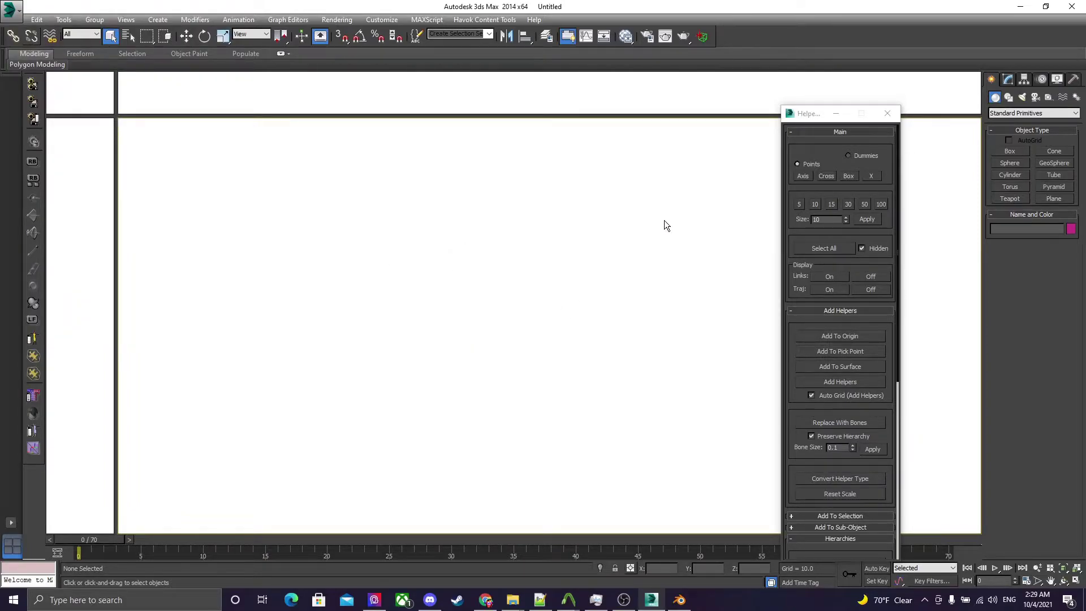
Close and relaunch 3ds Max 2014, dismiss the welcome screen and enlarge the perspective viewport.
left_click(1072, 6)
left_click(177, 600)
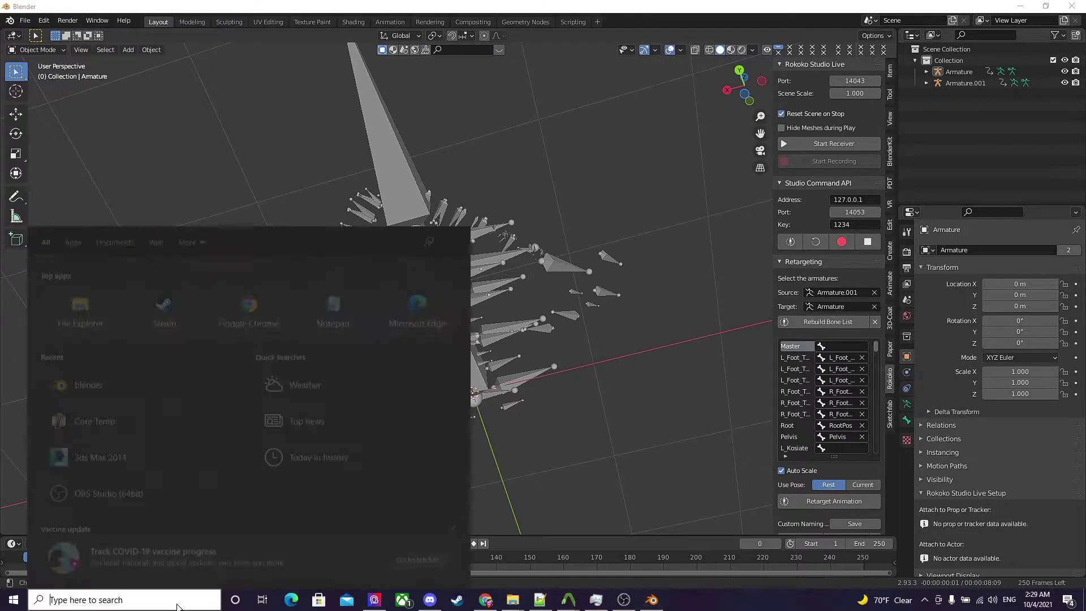
type("3ds")
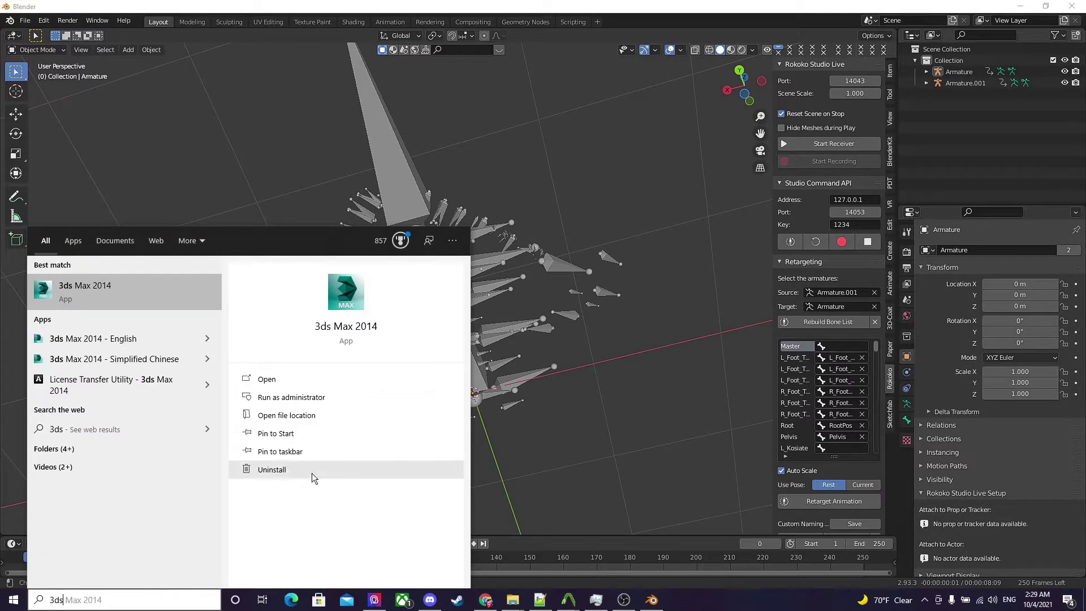
left_click(300, 383)
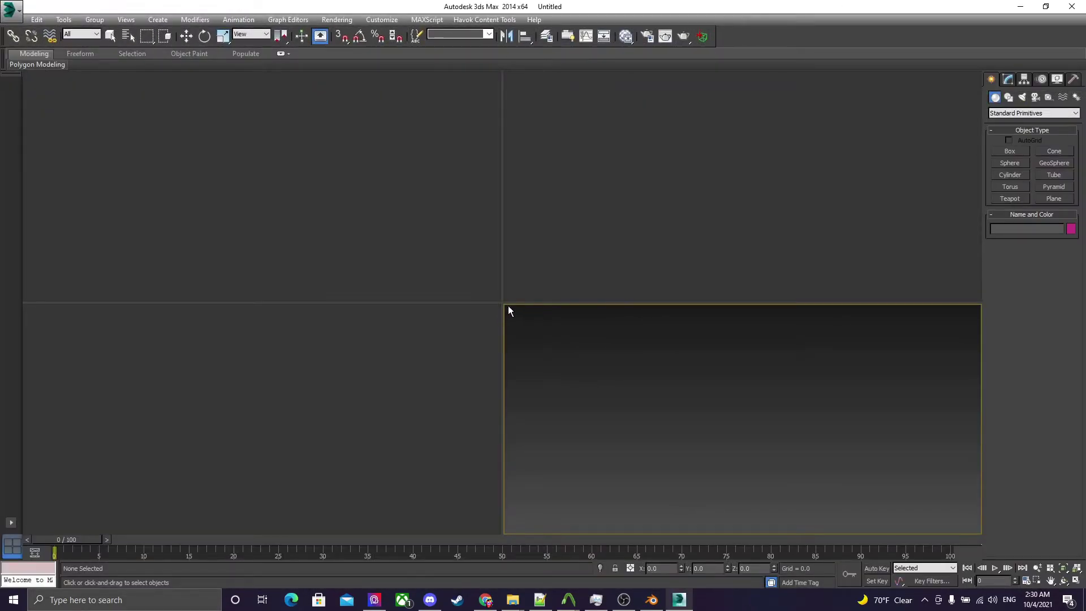
left_click(555, 333)
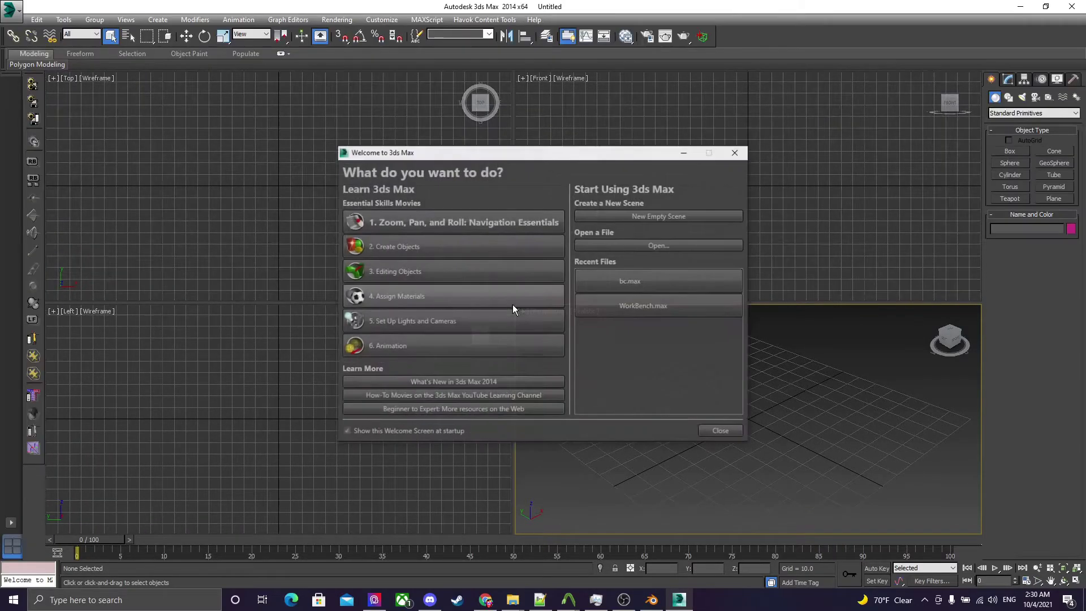
left_click(731, 432)
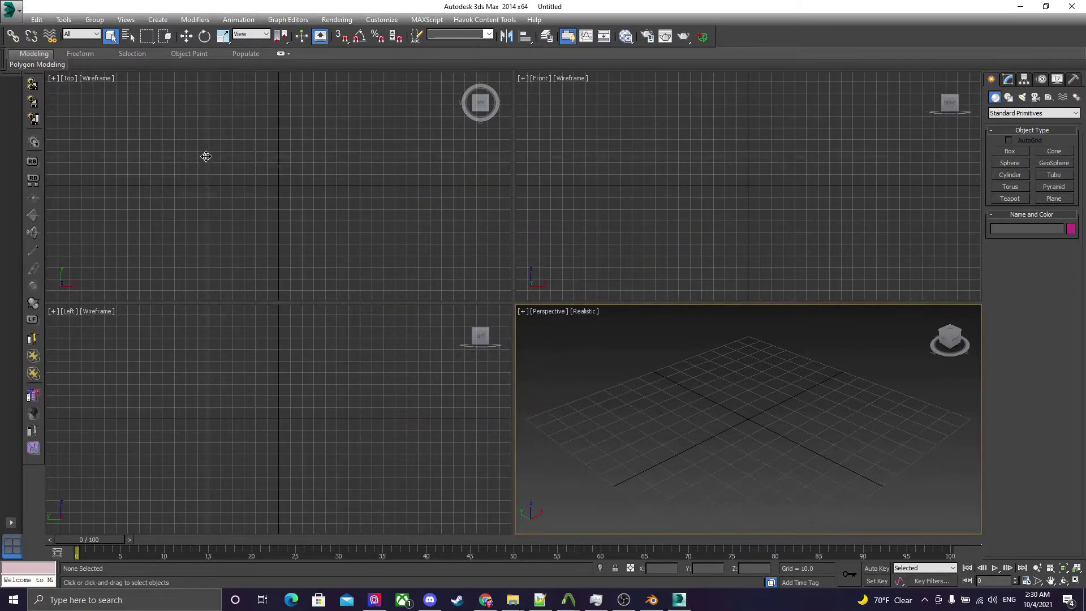
key("alt+w")
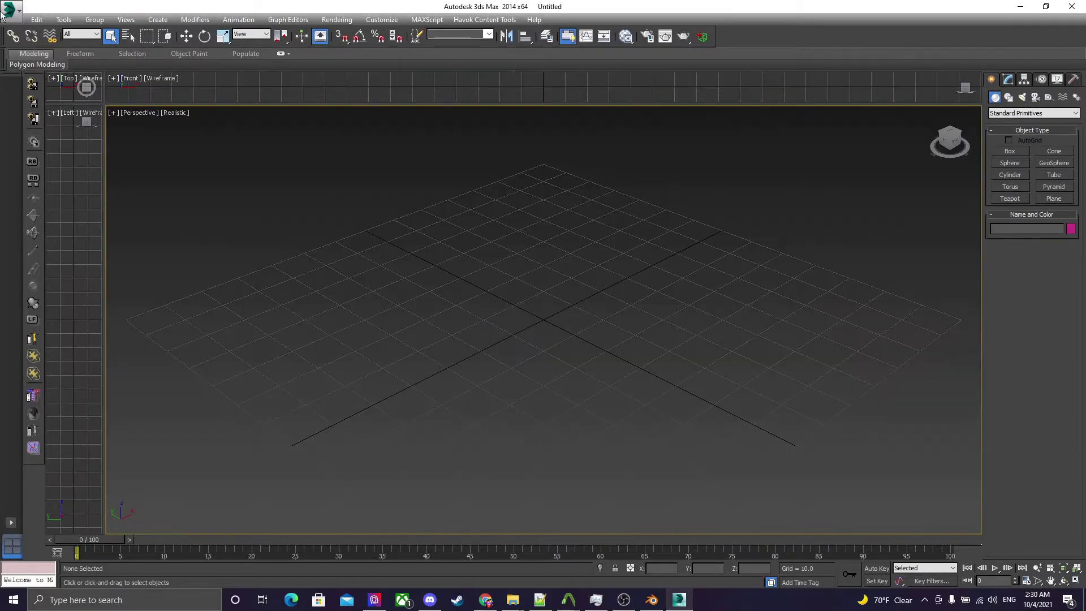
Start importing epicE.fbx from the DS3AnimTutorial folder.
left_click(11, 10)
left_click(41, 166)
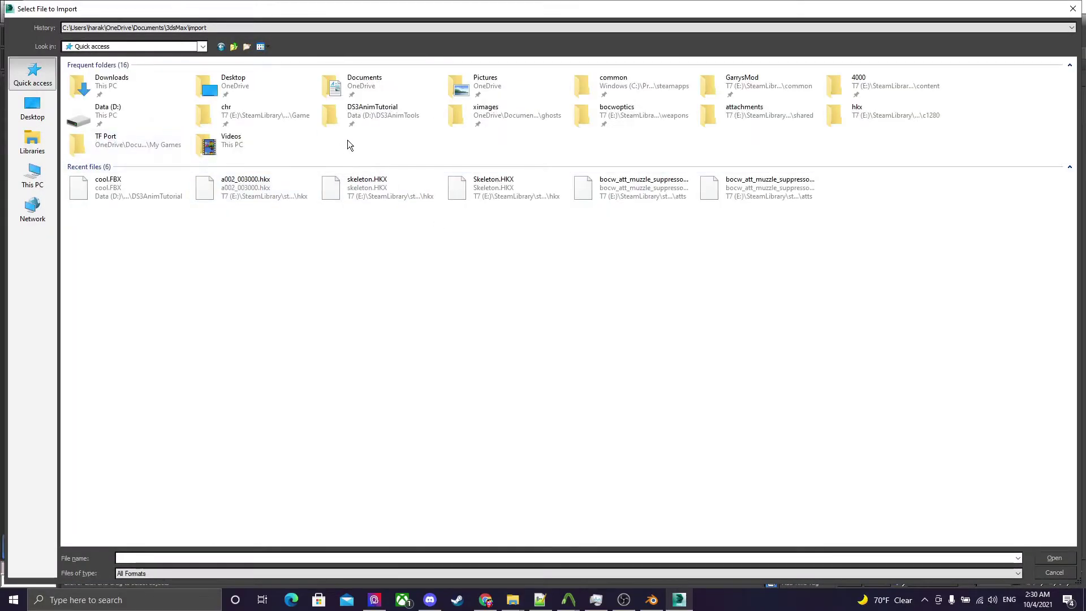
double_click(393, 117)
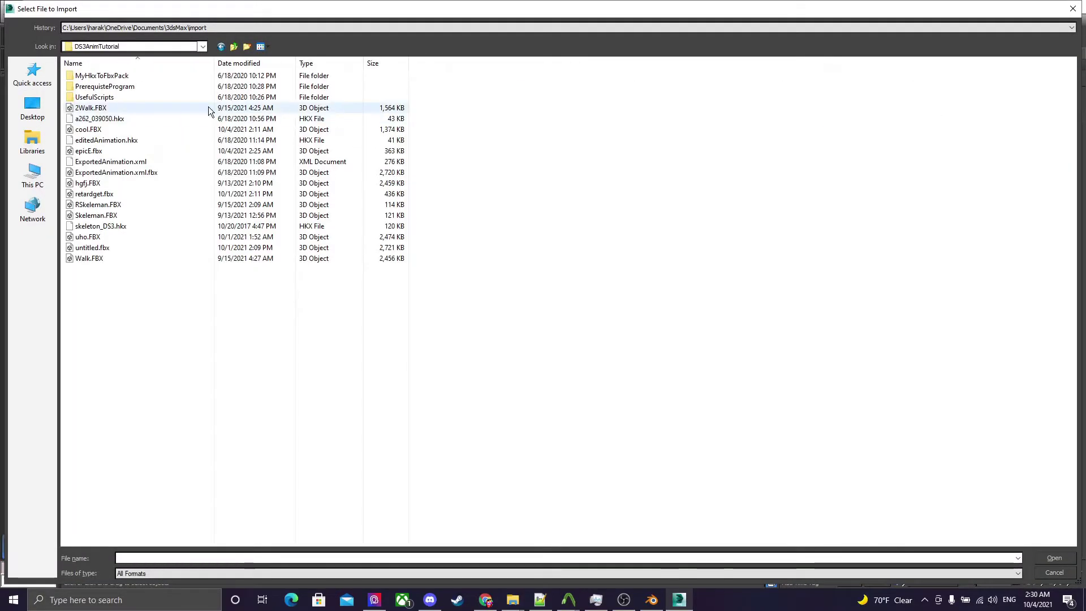
left_click(89, 151)
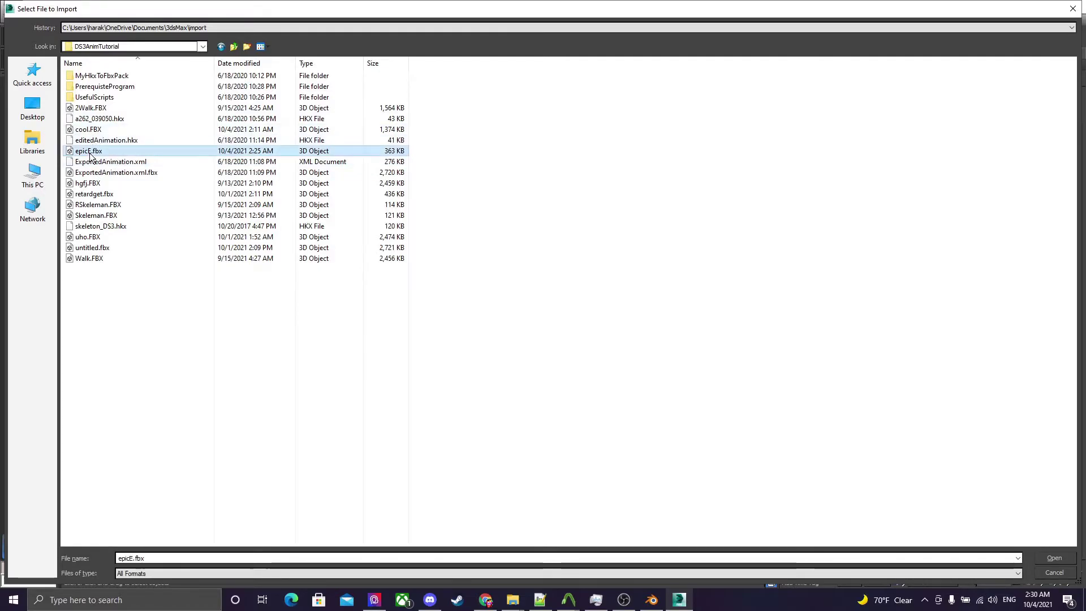
left_click(1054, 558)
Set the FBX import's file content to Add, review the animation, bone and unit options, and import the skeleton.
left_click(582, 327)
left_click(579, 331)
scroll(501, 377, "down", 3)
scroll(482, 366, "down", 3)
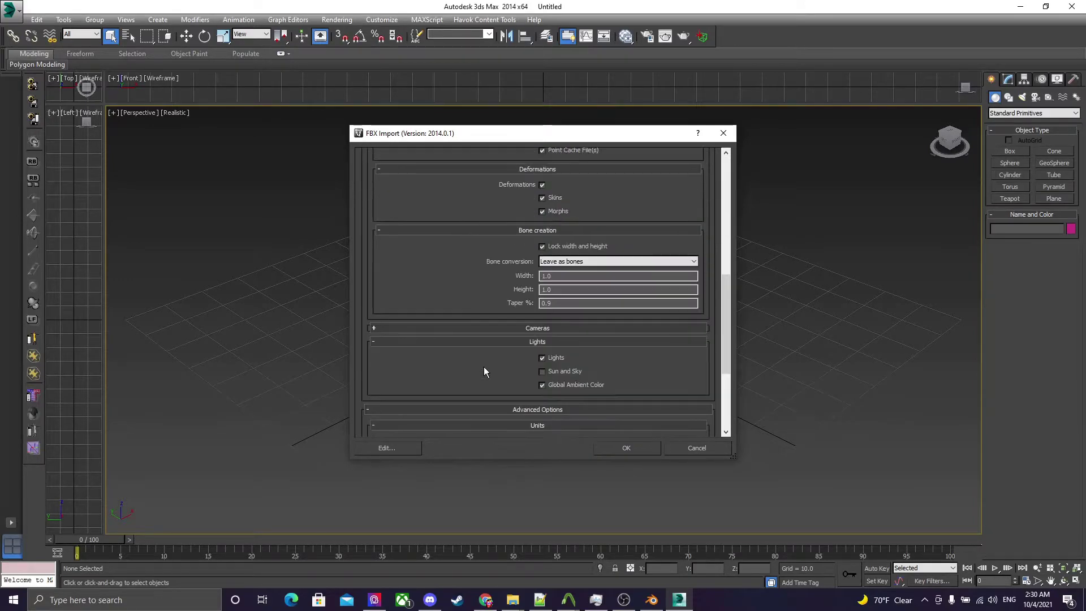
scroll(415, 292, "down", 3)
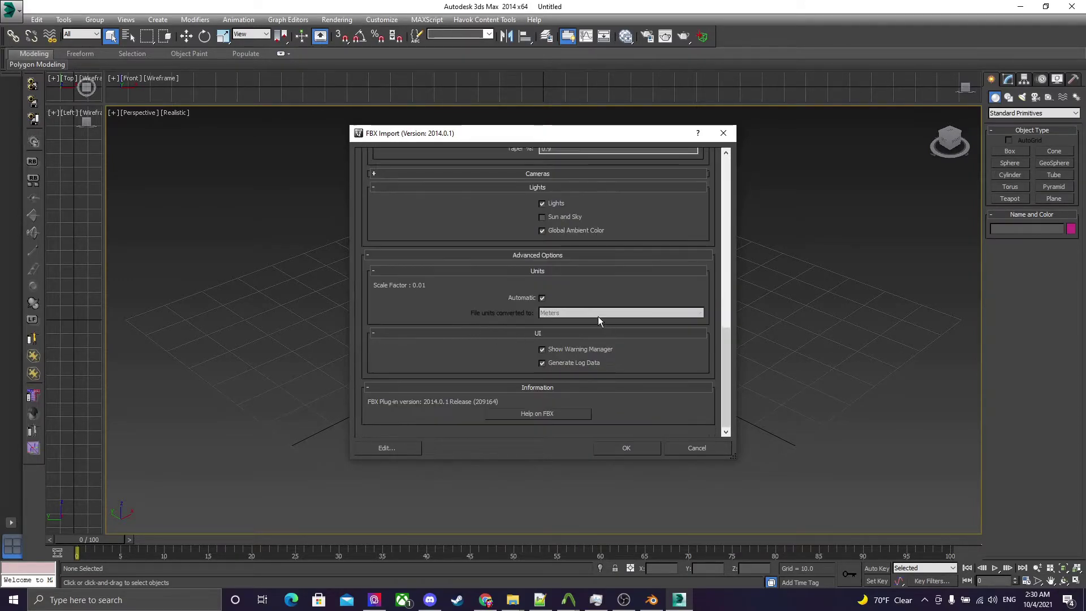
scroll(525, 372, "up", 10)
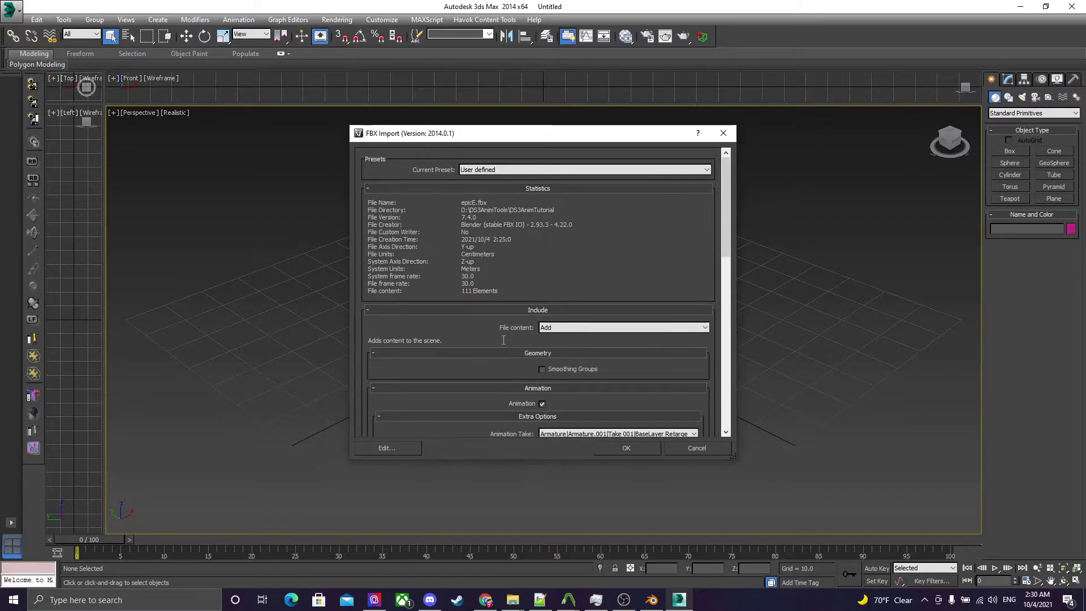
scroll(512, 362, "down", 2)
scroll(529, 342, "down", 2)
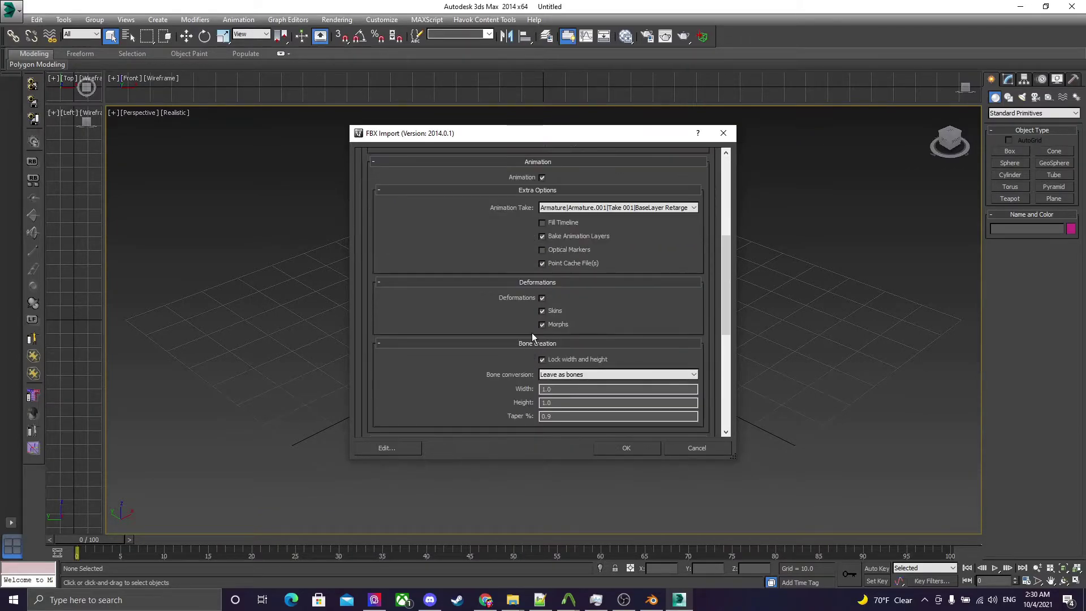
scroll(517, 283, "down", 1)
scroll(519, 253, "up", 5)
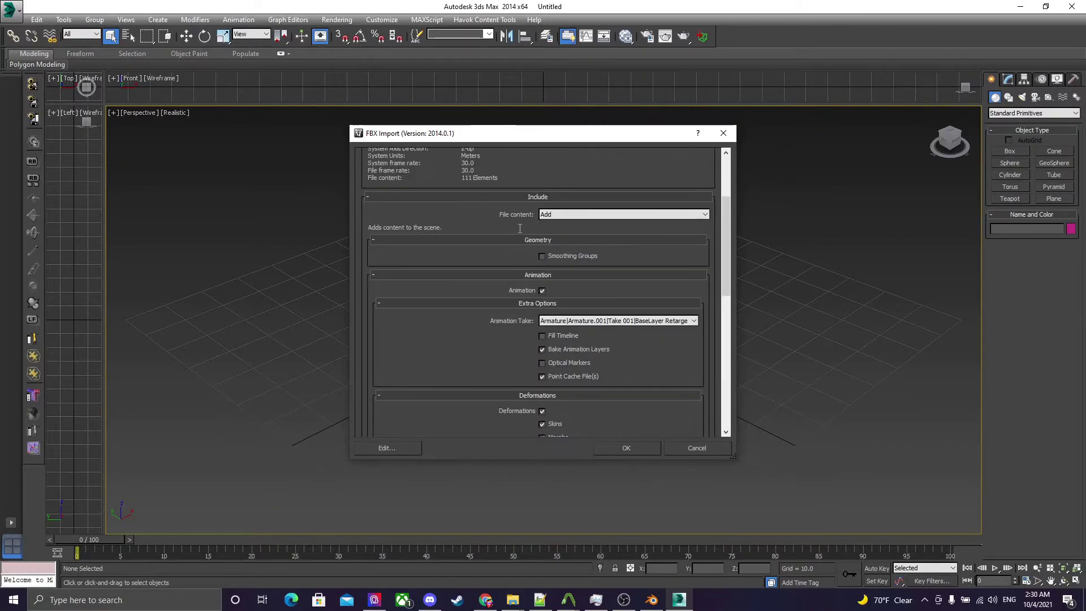
scroll(503, 338, "down", 8)
left_click(638, 448)
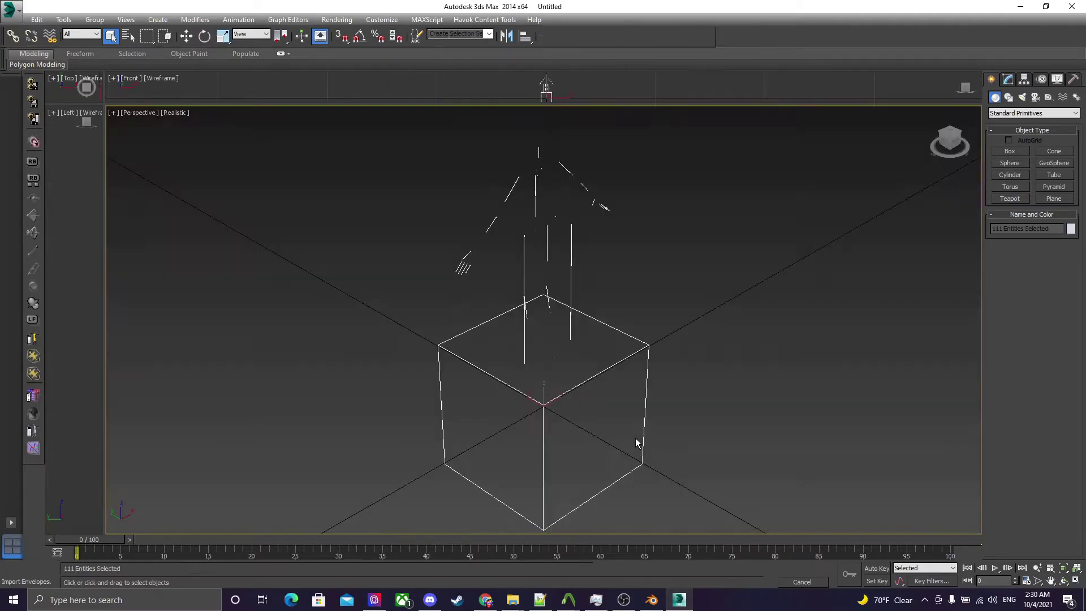
Select the Armature helper box and rotate it to 0 degrees on X with angle snap turned on.
middle_click_drag(492, 283, 668, 254, "alt")
left_click(951, 143)
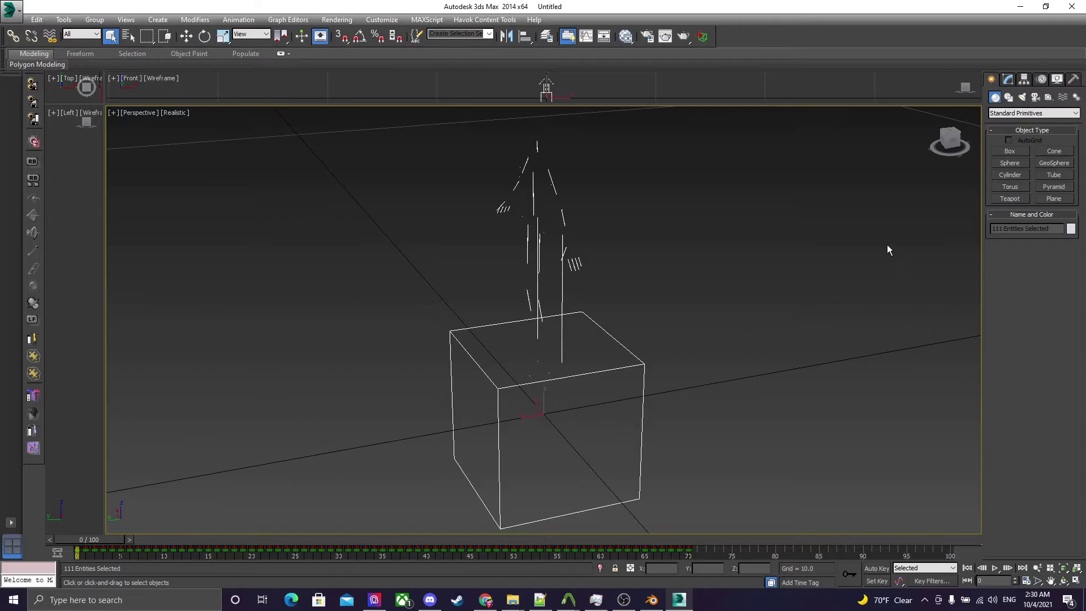
left_click_drag(943, 144, 465, 388)
left_click(466, 388)
left_click(199, 39)
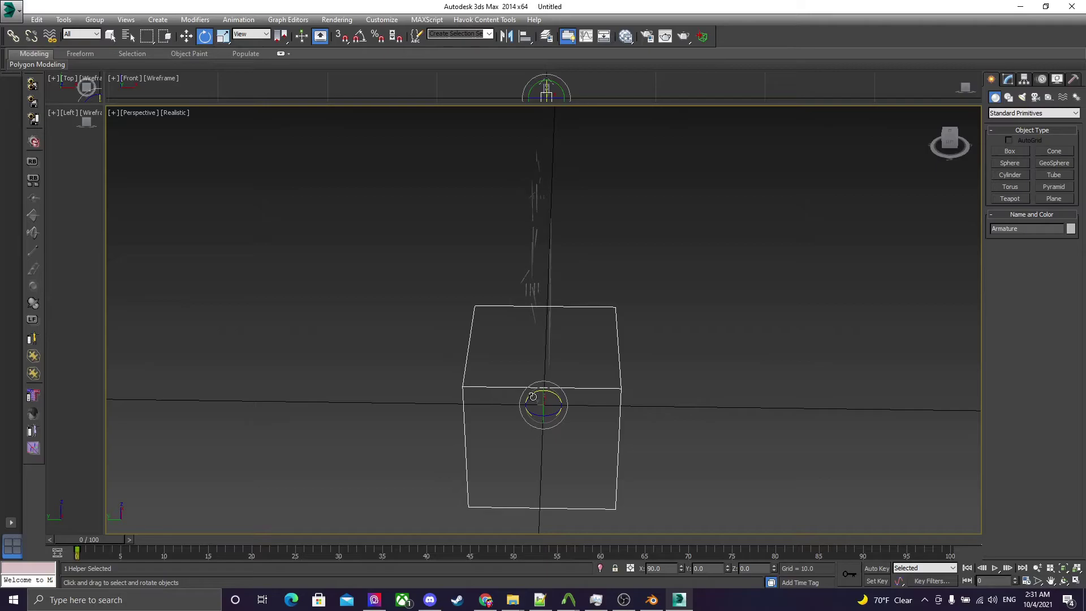
left_click_drag(530, 396, 449, 438)
key("ctrl+z")
left_click(356, 37)
left_click_drag(531, 399, 494, 427)
left_click_drag(949, 141, 983, 72)
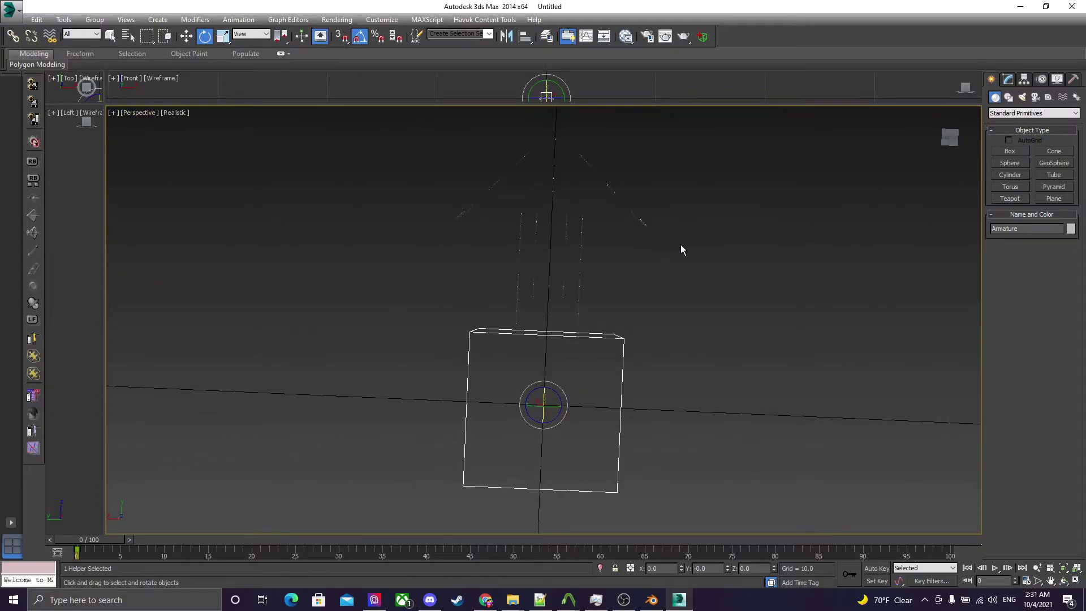
Switch the perspective viewport to Wireframe shading and inspect the rotated skeleton from several angles.
left_click(180, 113)
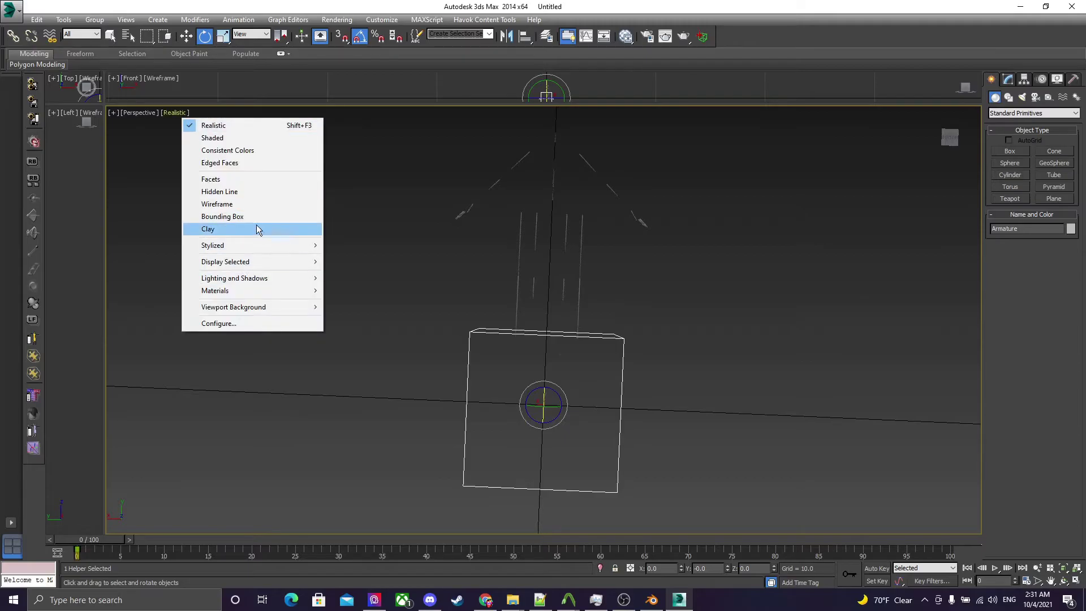
left_click(272, 205)
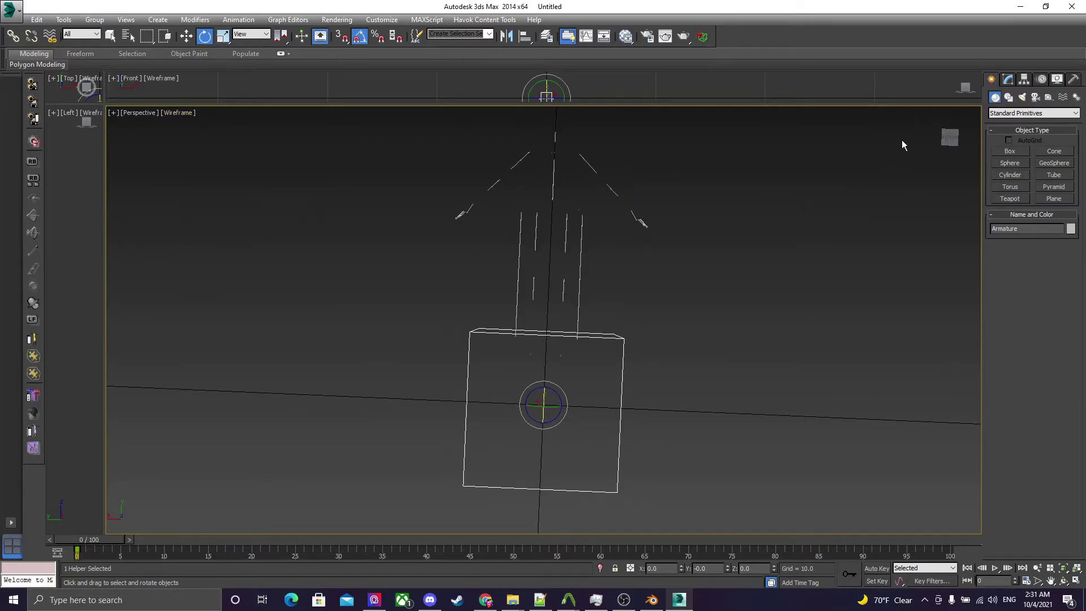
left_click_drag(949, 139, 964, 187)
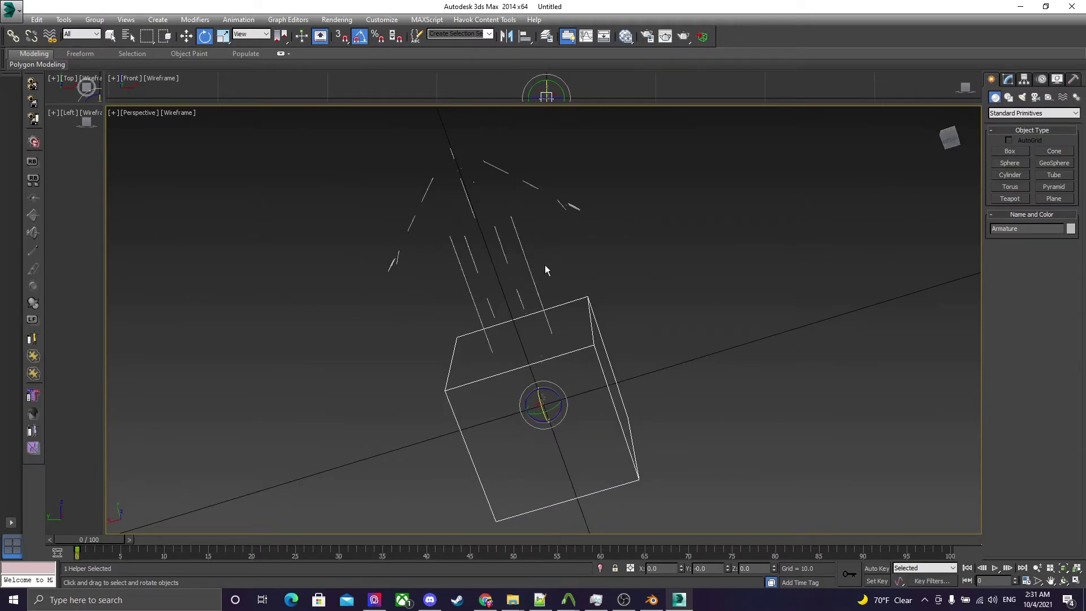
mouse_move(106, 538)
left_mouse_down()
mouse_move(240, 521)
mouse_move(446, 531)
mouse_move(882, 509)
mouse_move(100, 539)
left_mouse_up()
key("e")
left_click_drag(961, 140, 1084, 153)
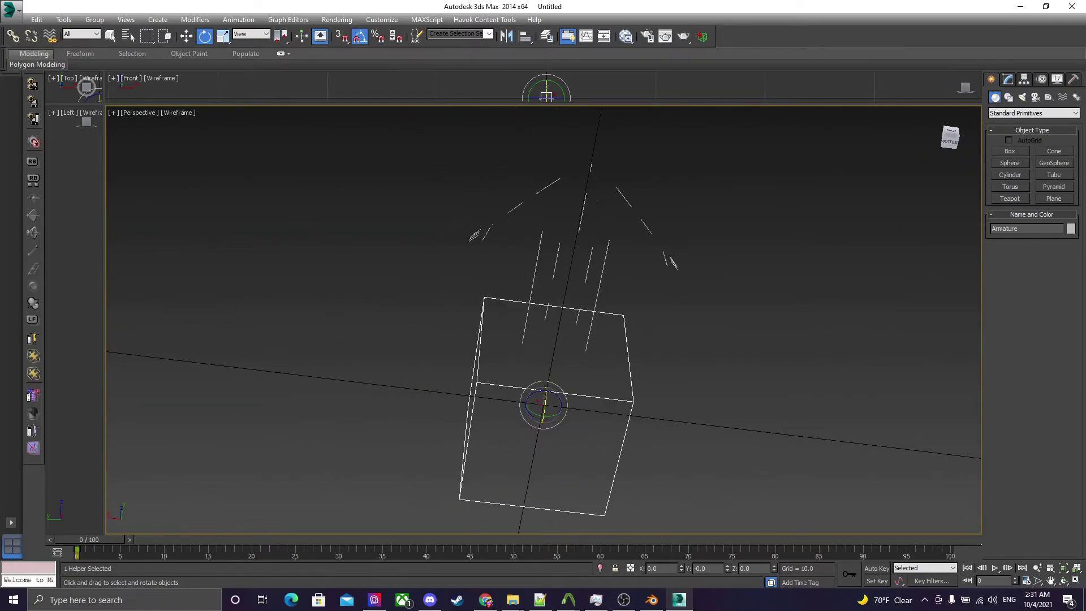
Check the Create Skeletons filter's rig settings in the Havok Filter Manager with only Armature selected, and close it.
left_click(463, 20)
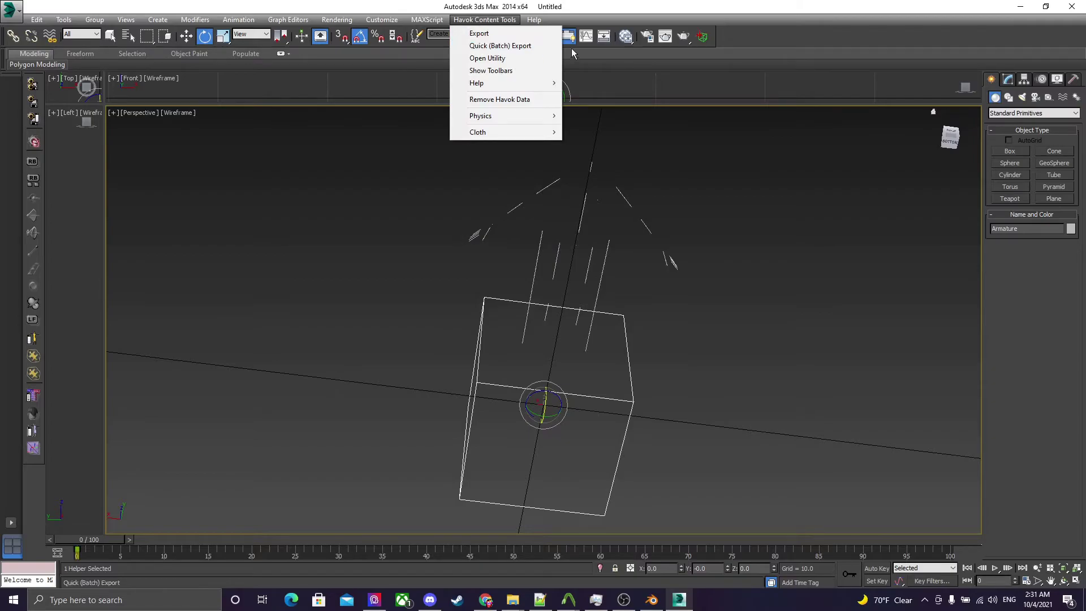
left_click(492, 35)
left_click(608, 159)
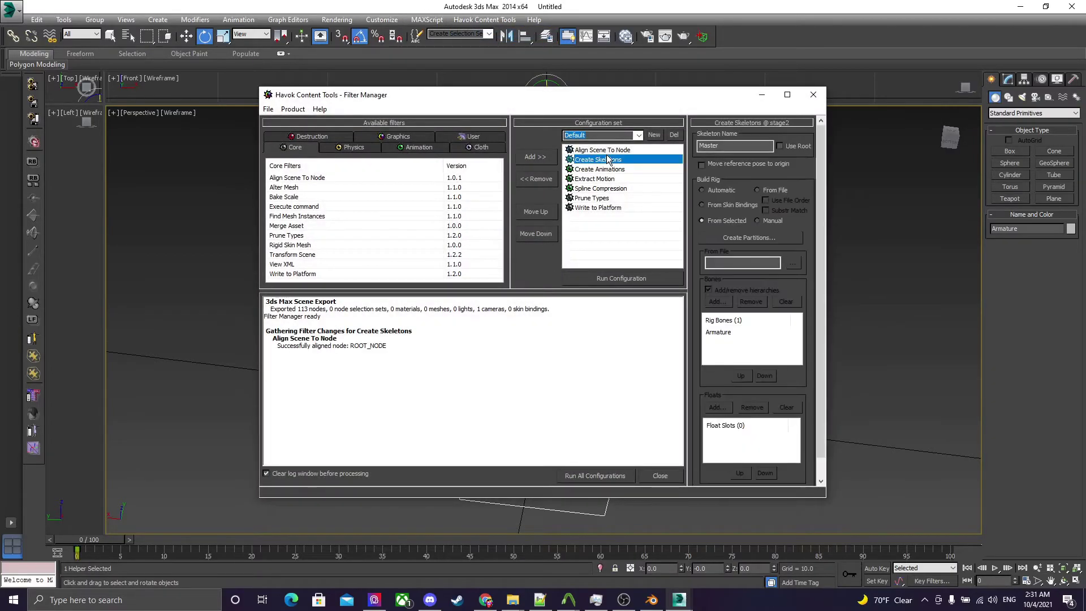
left_click(613, 159)
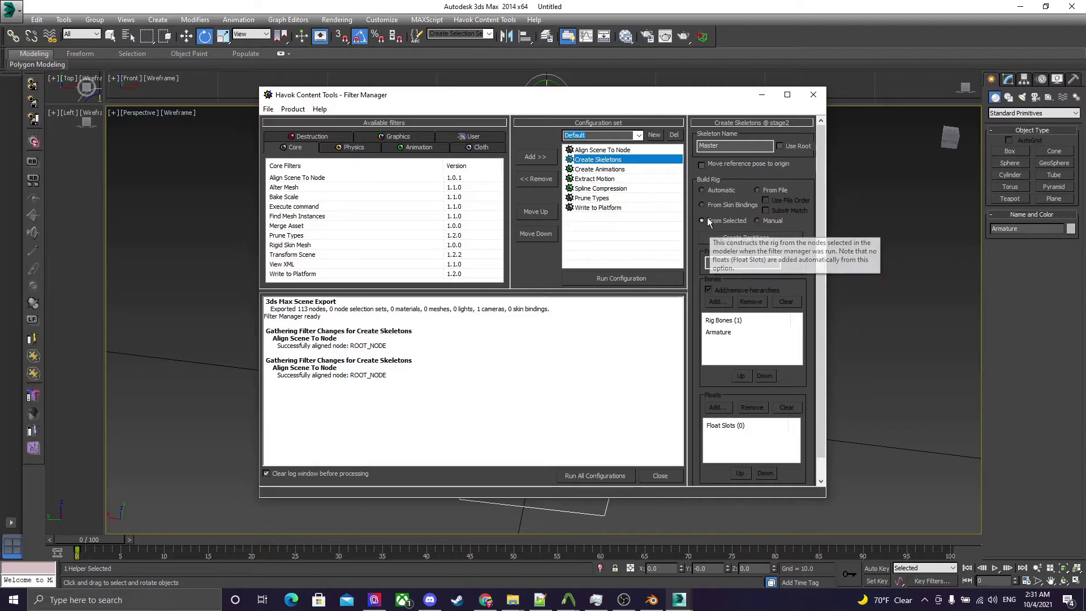
left_click(813, 94)
Hide the Armature helper box and select all the remaining skeleton bones.
left_click(566, 332)
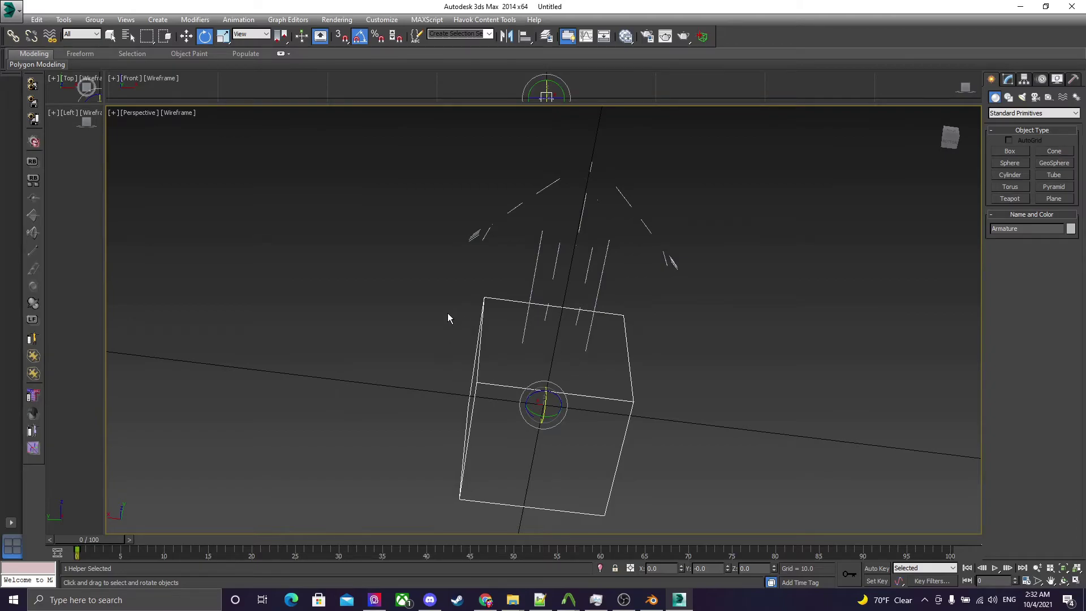
right_click(464, 331)
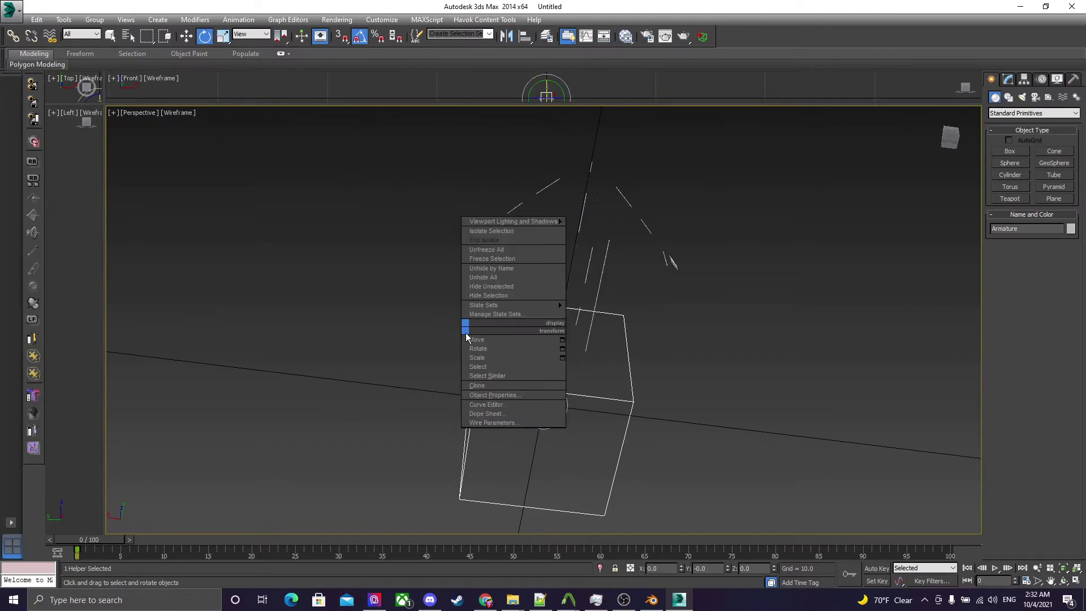
left_click(561, 295)
scroll(412, 220, "down", 2)
left_click_drag(773, 463, 773, 463)
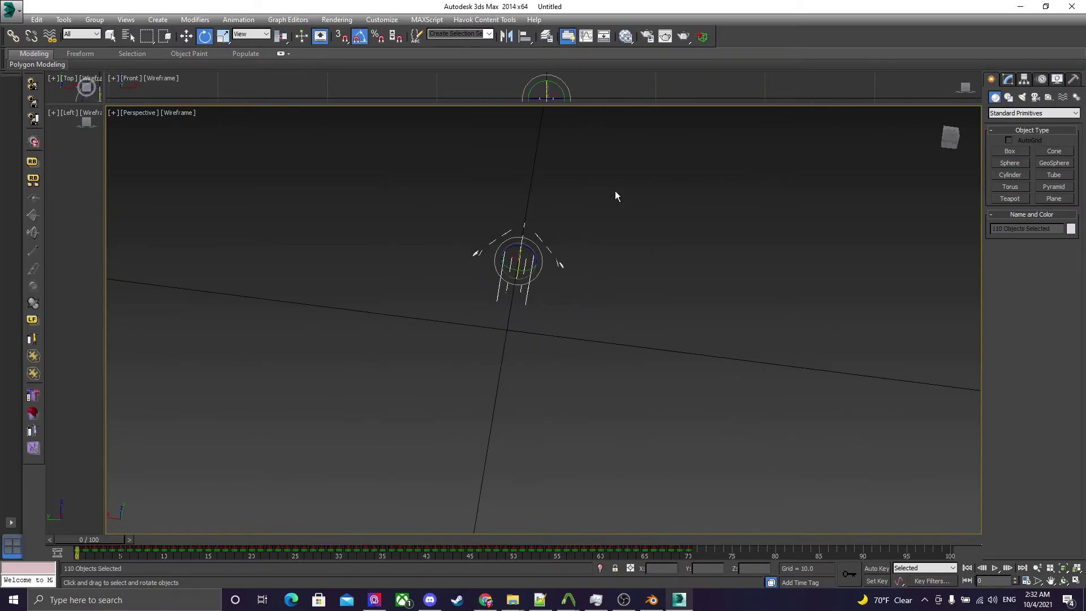
Open a Havok export for the selected bones and review the Create Skeletons rig and the Create Animations frame range.
left_click(492, 23)
left_click(490, 46)
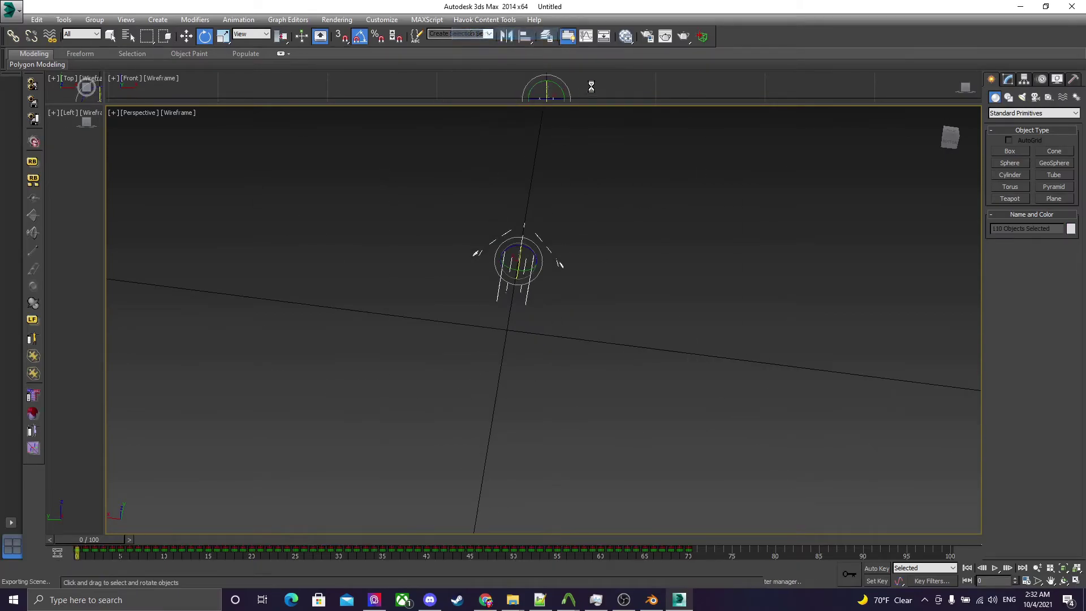
left_click(629, 159)
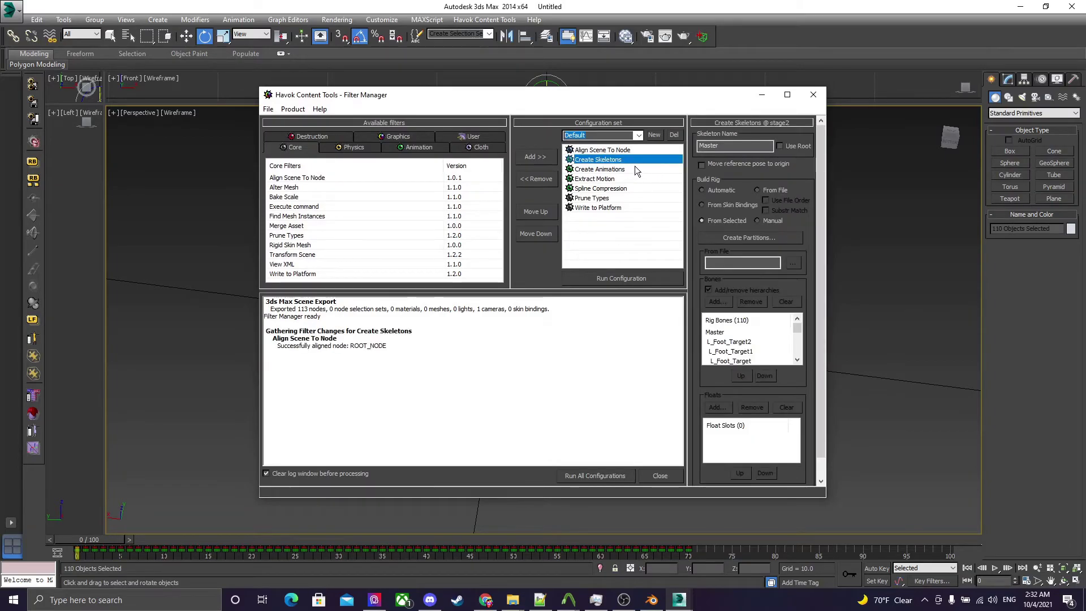
left_click(636, 169)
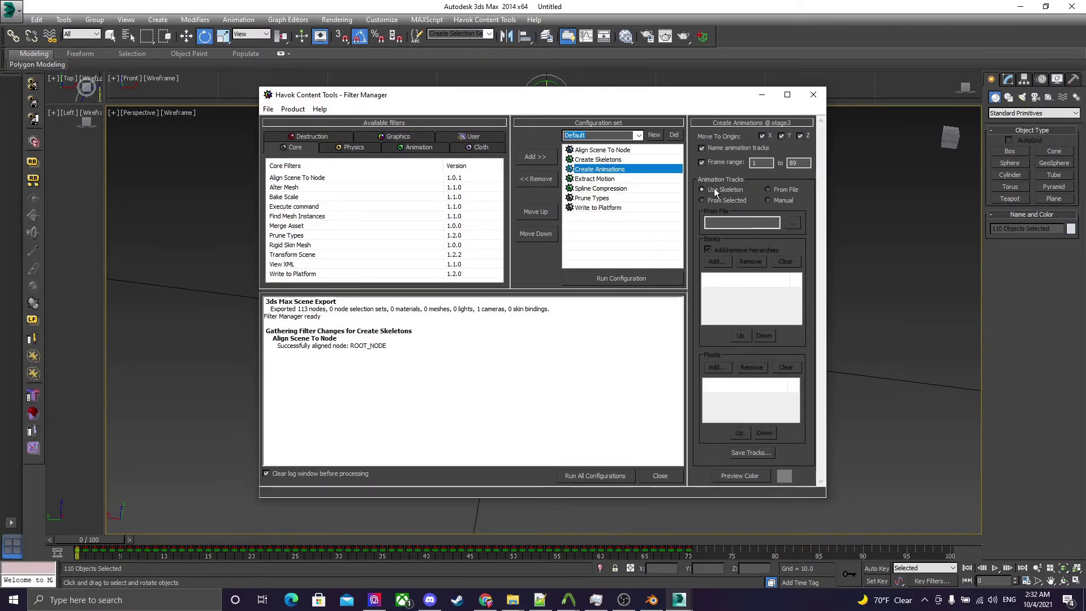
left_click_drag(768, 163, 643, 163)
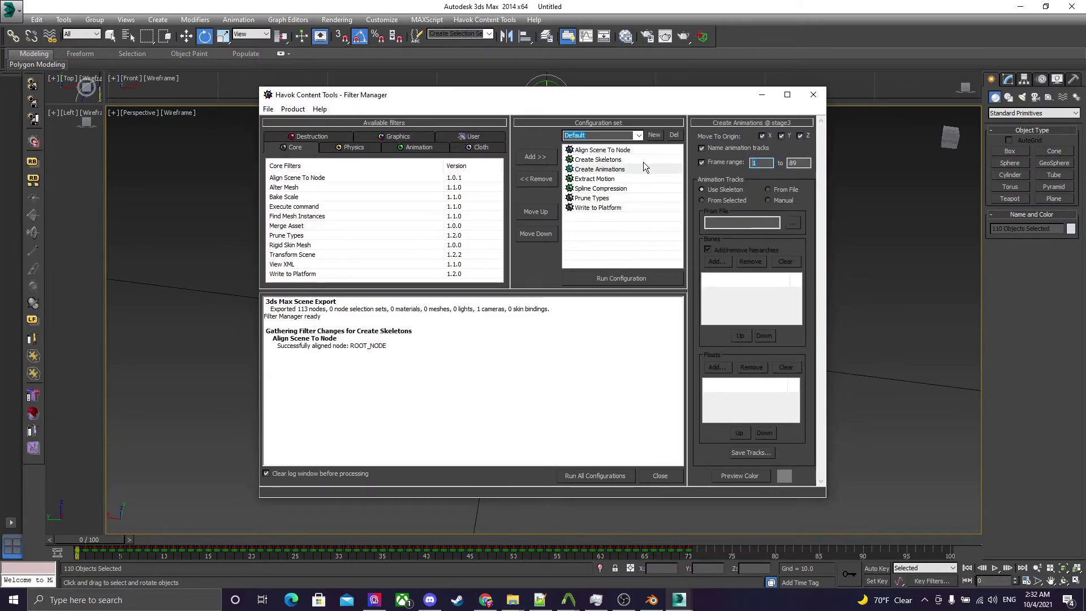
left_click(804, 163)
Turn off Right / Left Motion in the Extract Motion filter and review the Spline Compression and Prune Types filters.
left_click(628, 180)
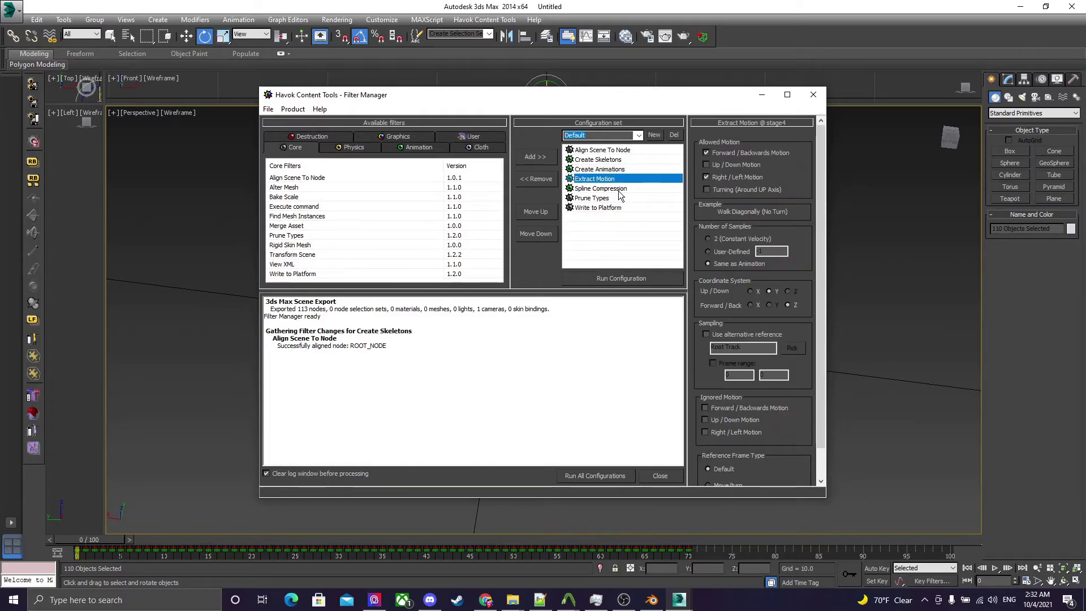
left_click(716, 179)
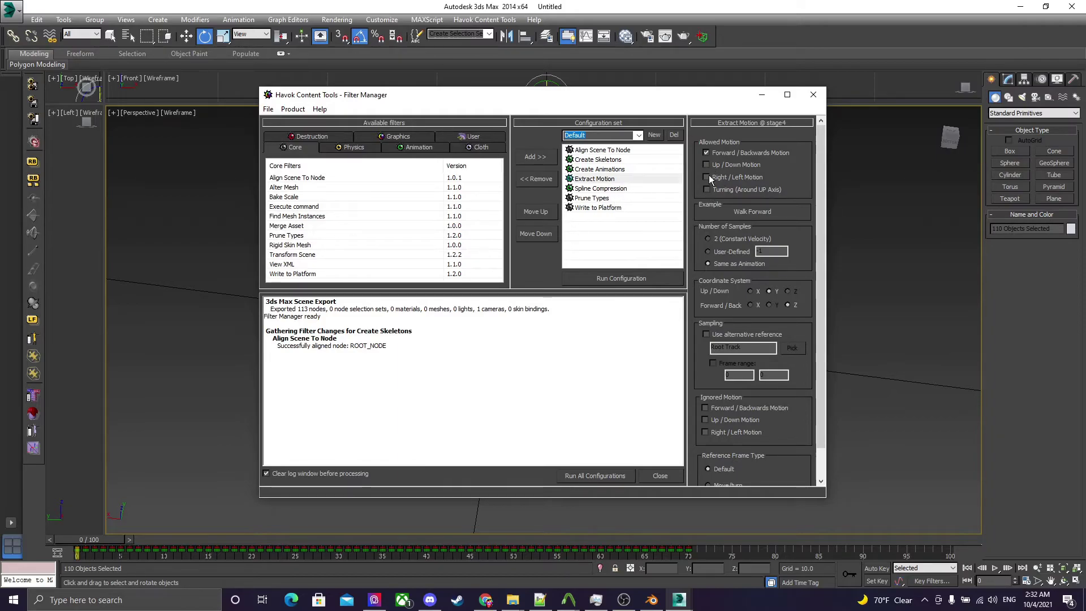
left_click(601, 189)
left_click(627, 198)
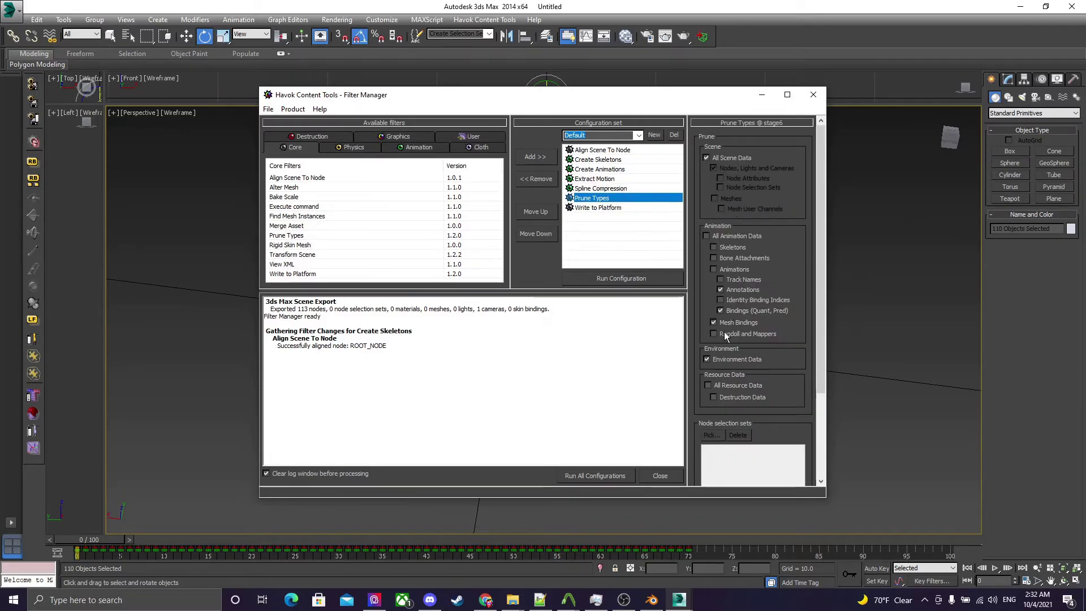
Review the Havok filter settings for Write to Platform, Spline Compression, Extract Motion, Create Animations, Create Skeletons and Align Scene To Node.
left_click(628, 207)
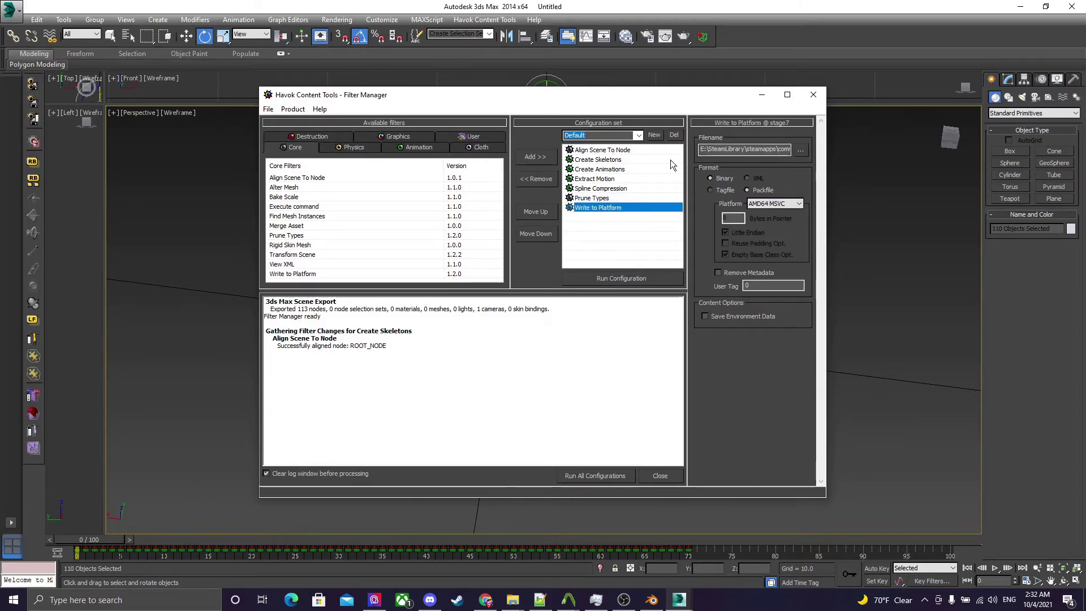
left_click(633, 189)
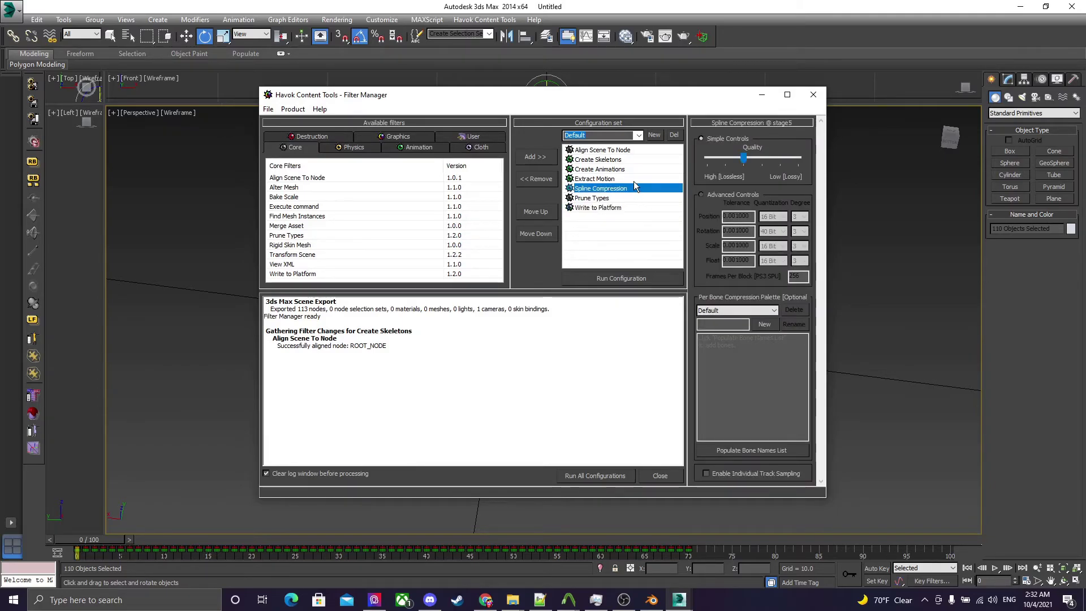
left_click(633, 179)
left_click(622, 170)
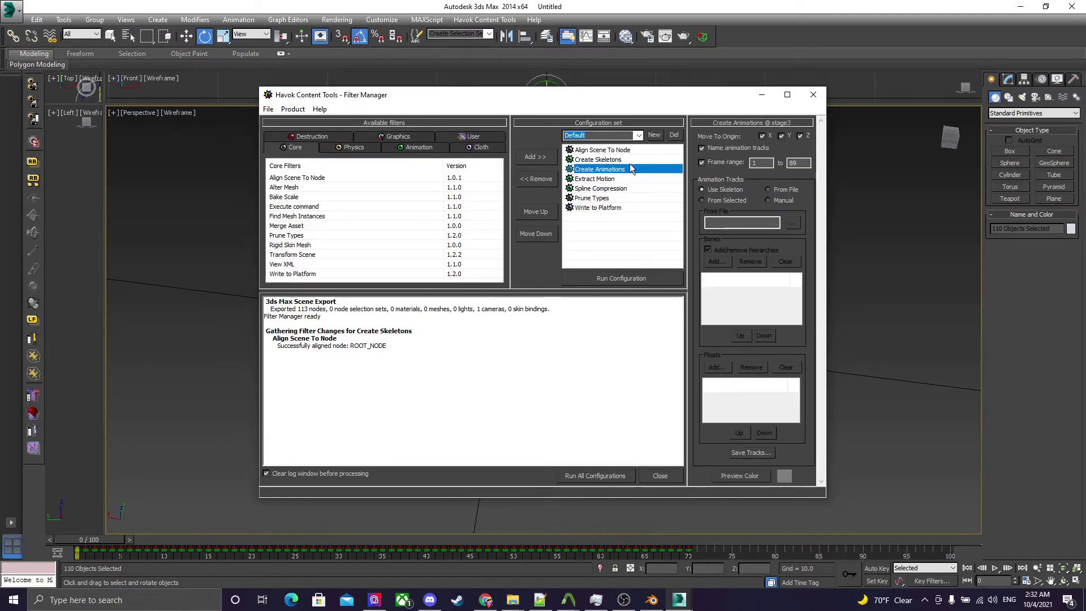
left_click(603, 160)
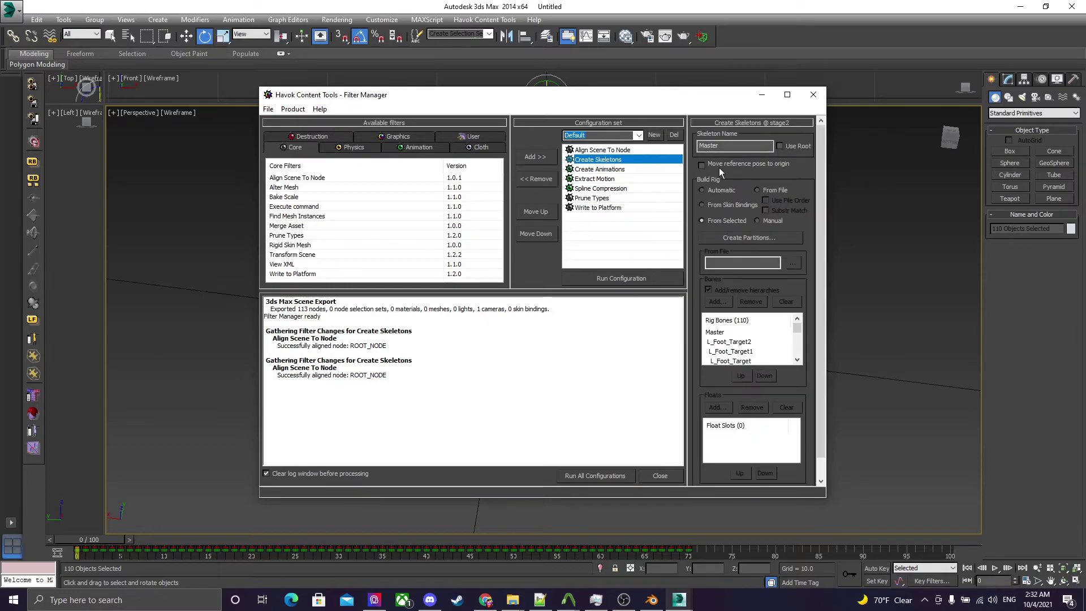
left_click(604, 150)
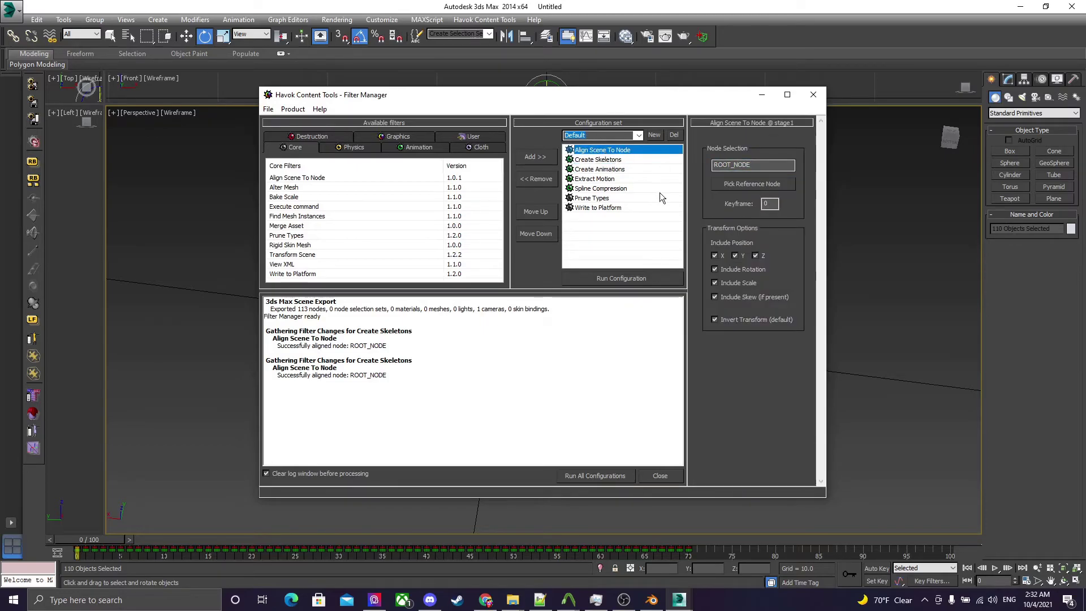
Check the Write to Platform settings, close the Filter Manager and save the configuration changes.
left_click(603, 207)
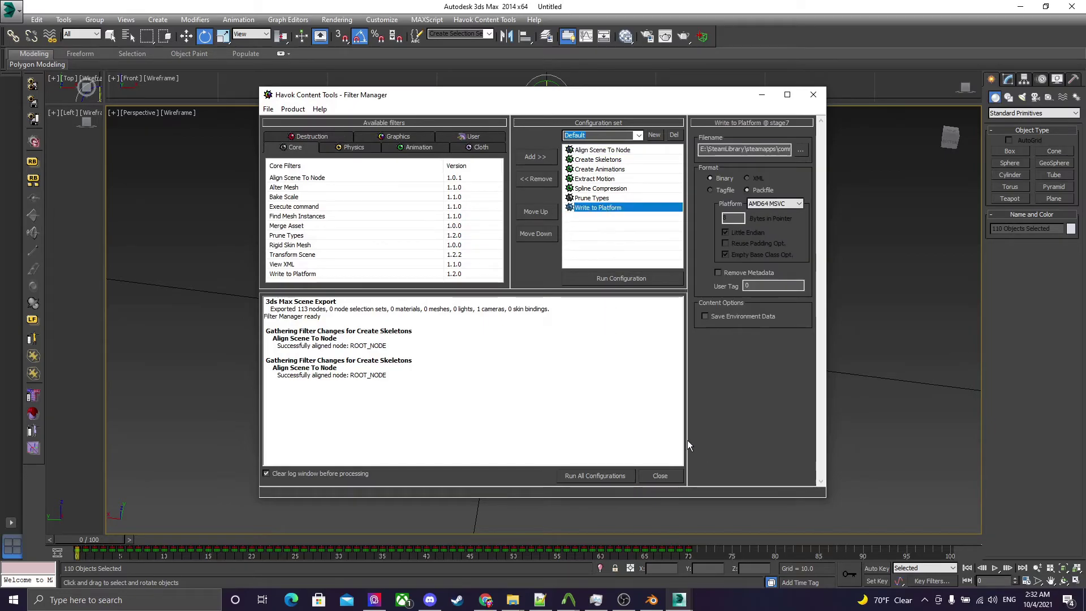
left_click(679, 478)
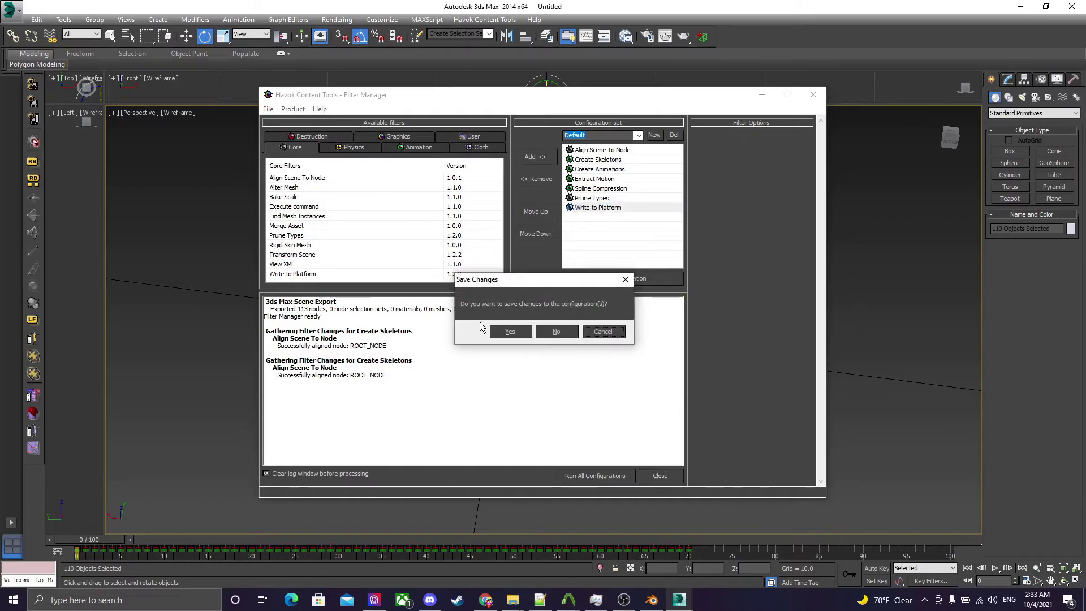
left_click(518, 329)
Select the R_Foot_Target2 bone in the perspective viewport.
scroll(565, 183, "up", 4)
scroll(547, 293, "up", 2)
left_click_drag(946, 146, 976, 190)
middle_click_drag(911, 220, 847, 218, "alt")
left_click(375, 370)
left_click(368, 410)
left_click(386, 378)
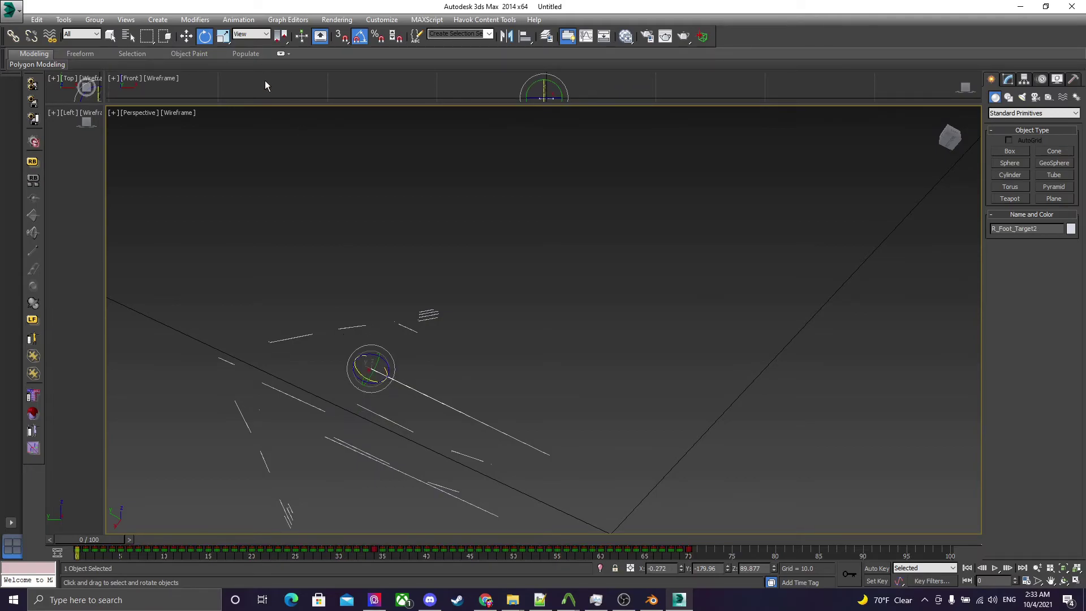
left_click(240, 20)
mouse_move(334, 113)
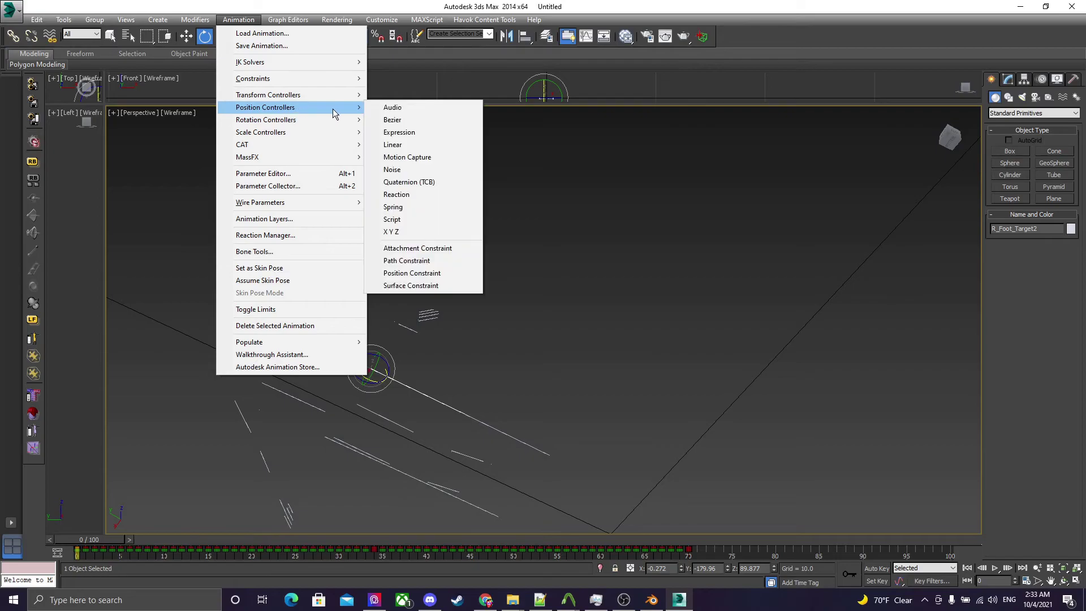
left_click(412, 272)
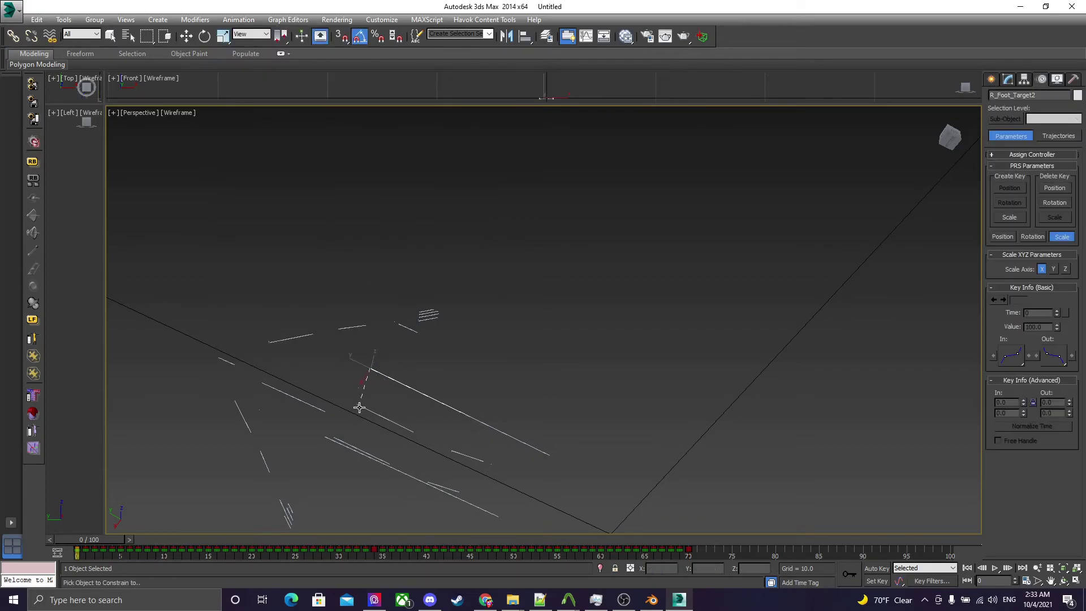
right_click(401, 140)
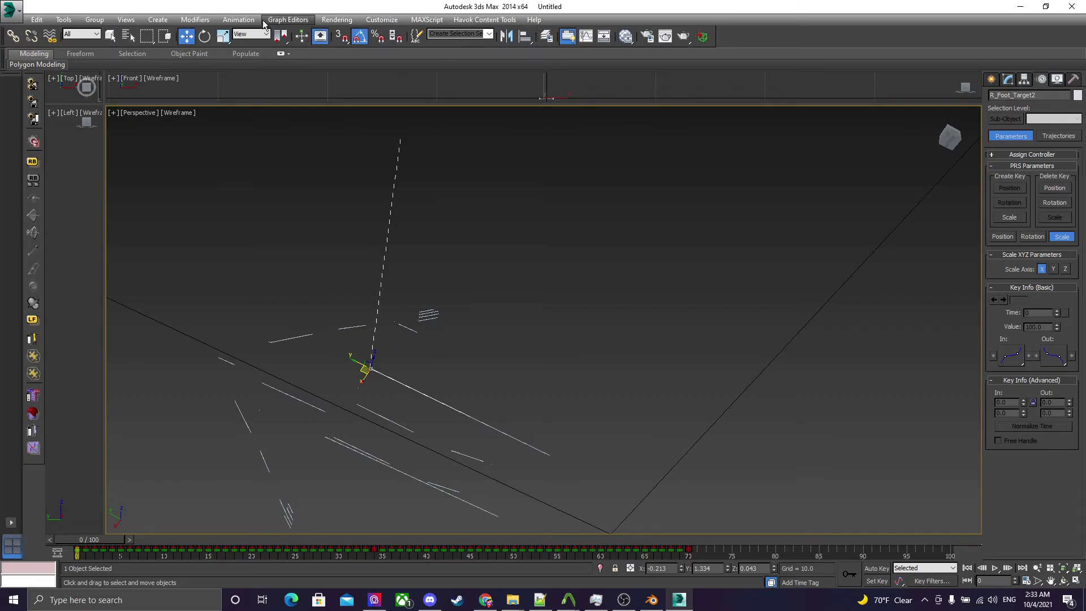
left_click(238, 20)
mouse_move(286, 119)
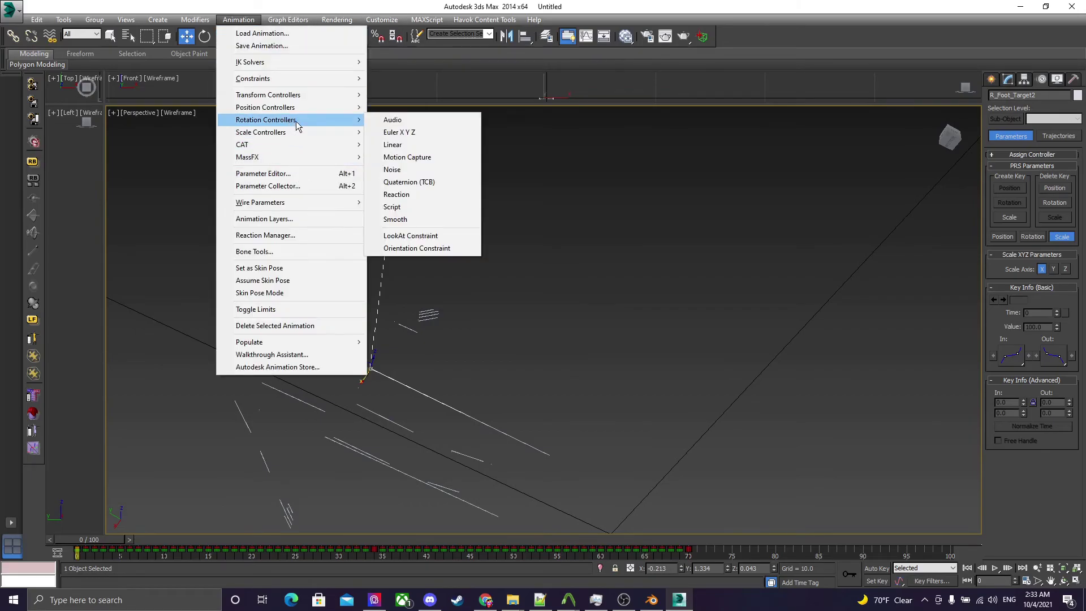
left_click(425, 235)
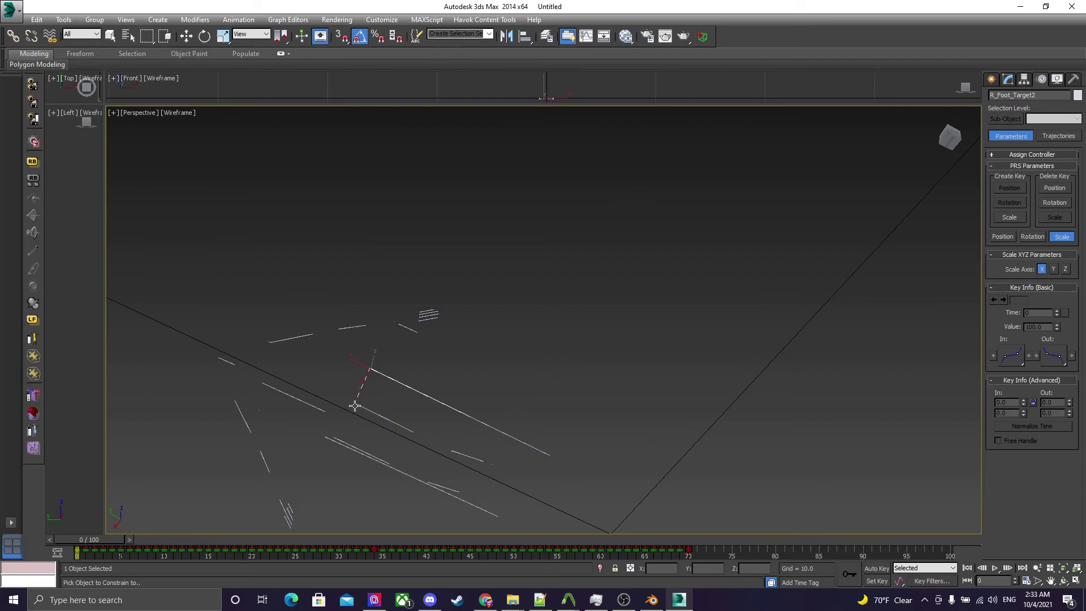
right_click(611, 169)
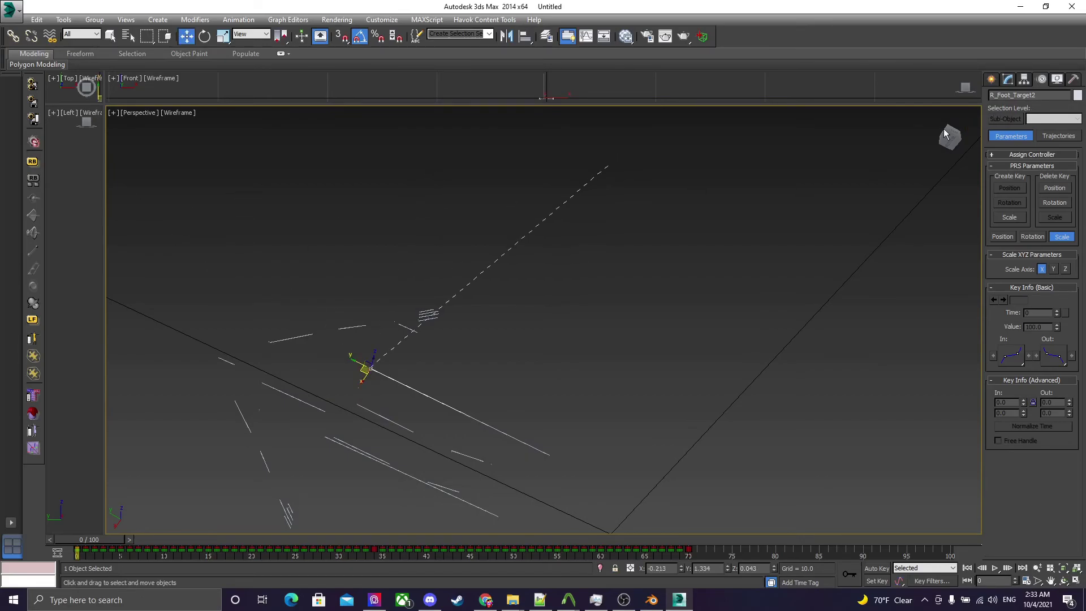
Switch to Blender and set the current frame to 1 to compare the armature's pose with the 3ds Max skeleton.
mouse_move(940, 137)
left_mouse_down()
mouse_move(922, 143)
mouse_move(950, 141)
left_mouse_up()
middle_click_drag(668, 317, 464, 181, "alt")
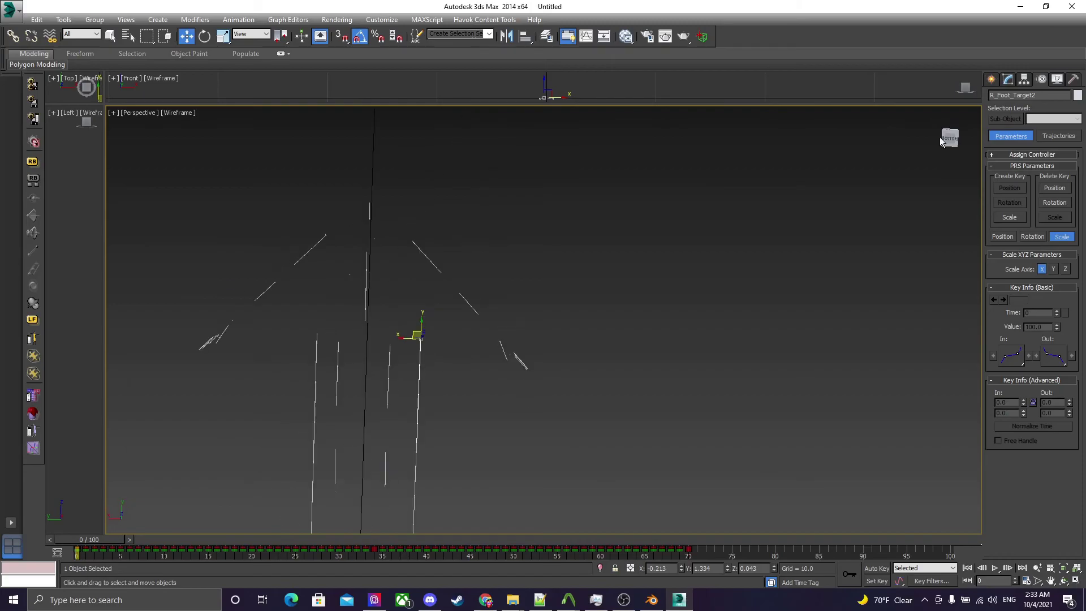
left_click(662, 602)
left_click_drag(735, 94, 761, 90)
scroll(736, 97, "up", 2)
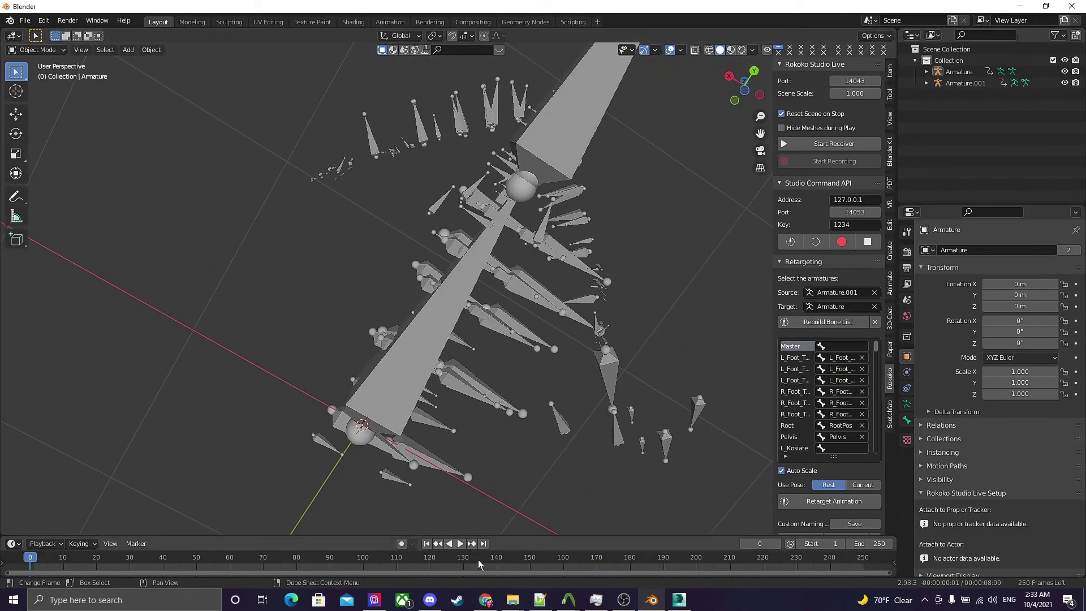
mouse_move(33, 561)
left_mouse_down()
mouse_move(107, 560)
mouse_move(32, 560)
left_mouse_up()
Switch back to 3ds Max, scrub through the skeleton's animation and return the time slider to frame 0.
left_click(680, 599)
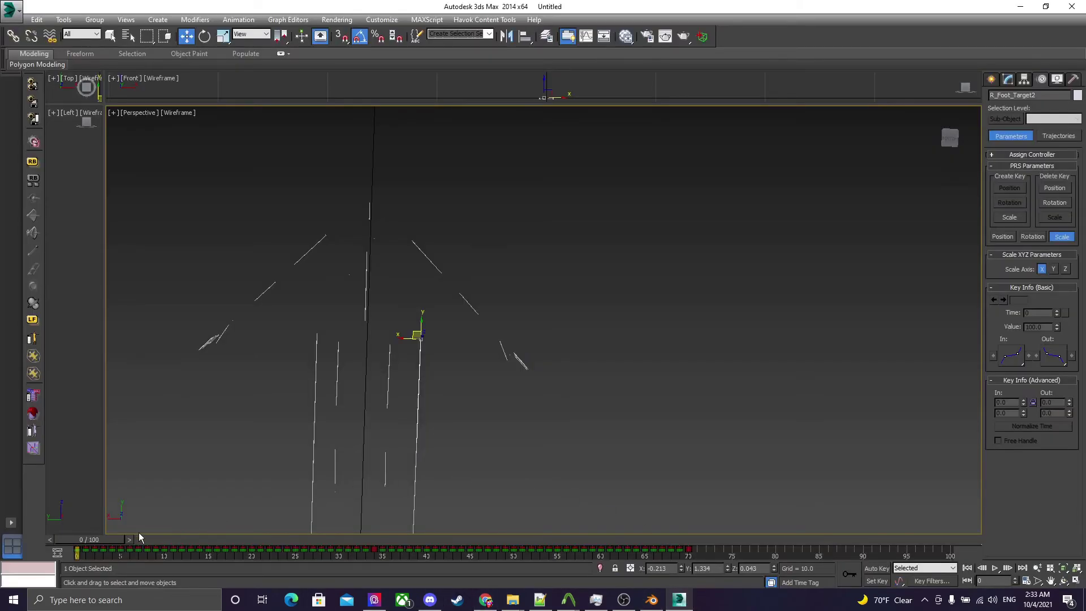
left_click_drag(115, 541, 209, 533)
scroll(288, 510, "down", 2)
scroll(288, 511, "up", 1)
left_click_drag(950, 143, 568, 450)
left_click_drag(175, 538, 47, 543)
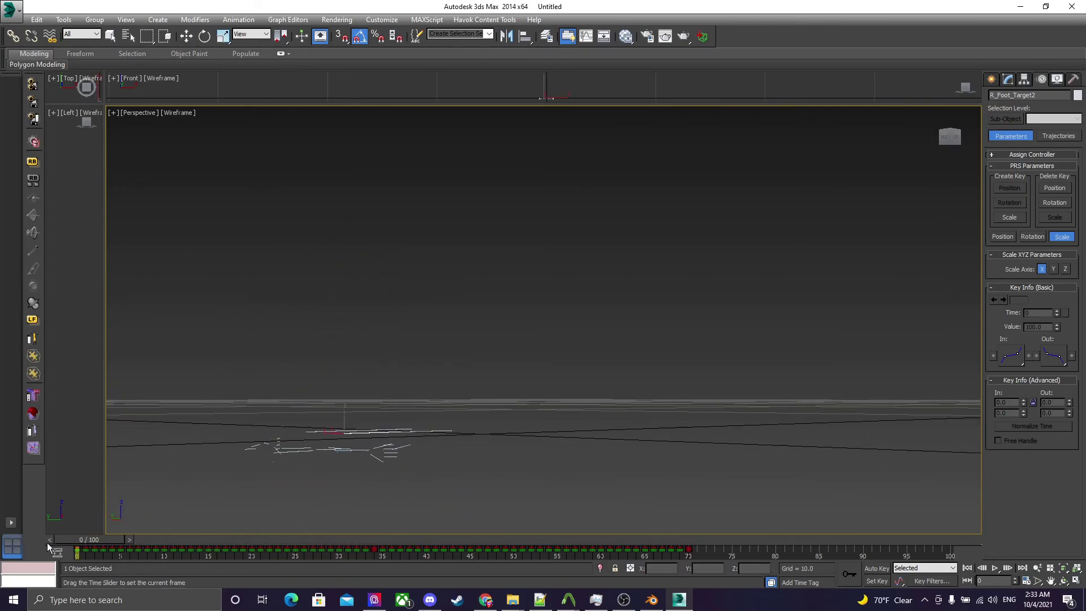
middle_click_drag(116, 192, 139, 113, "alt")
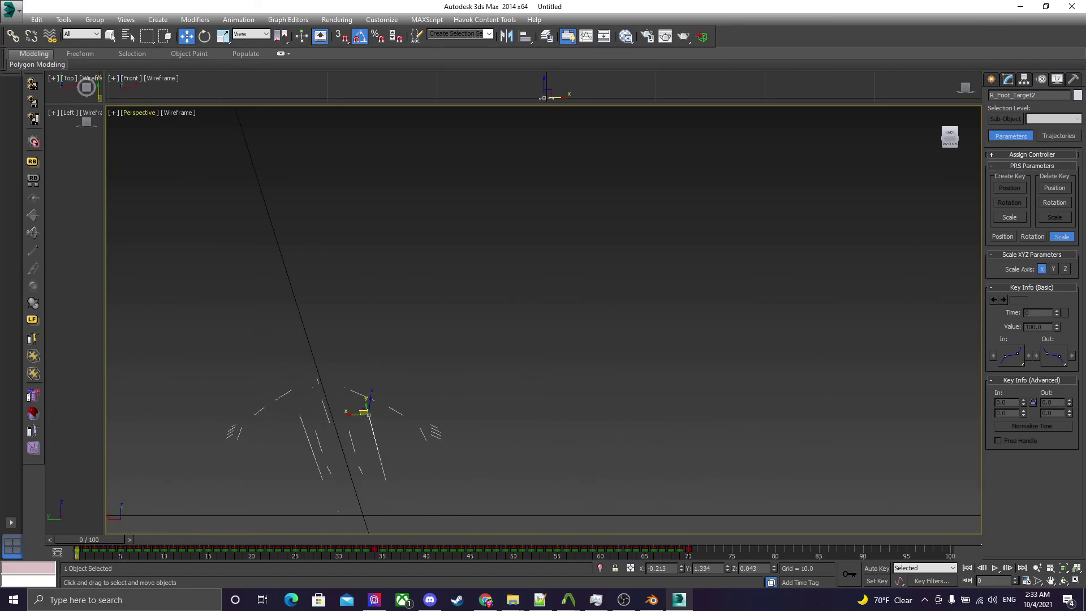
Switch to Blender and inspect the retargeted armature's frame 1 pose from different angles.
mouse_move(652, 601)
left_click(664, 521)
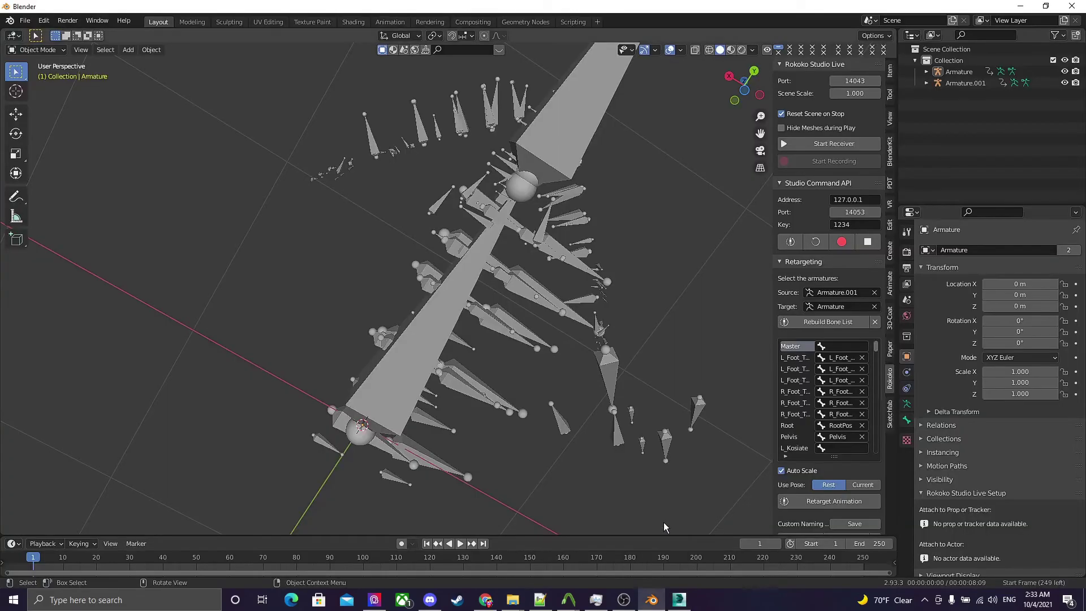
left_click_drag(745, 80, 577, 244)
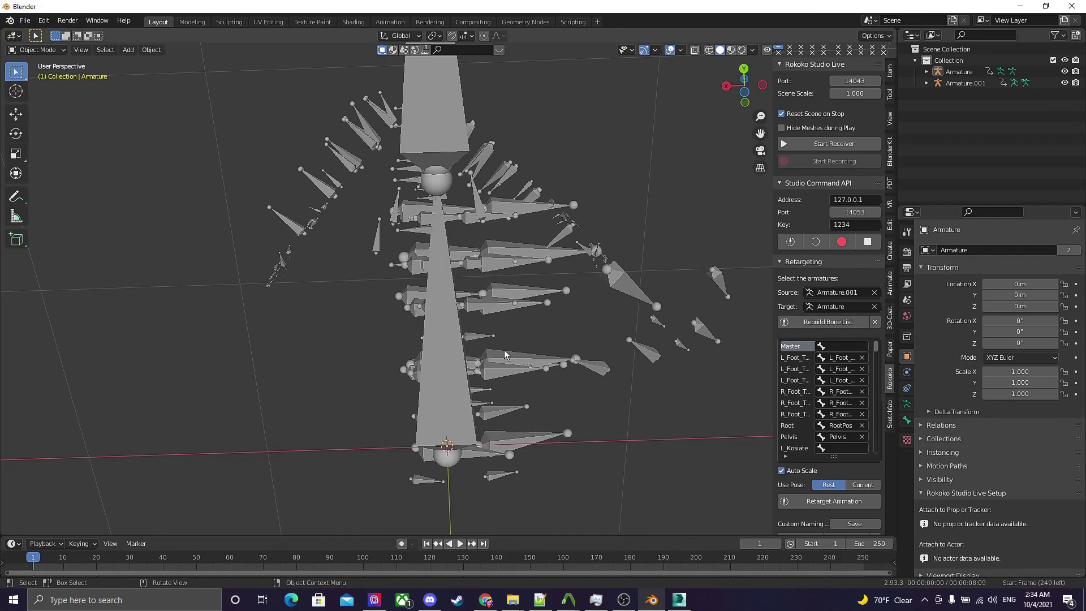
left_click_drag(745, 90, 740, 118)
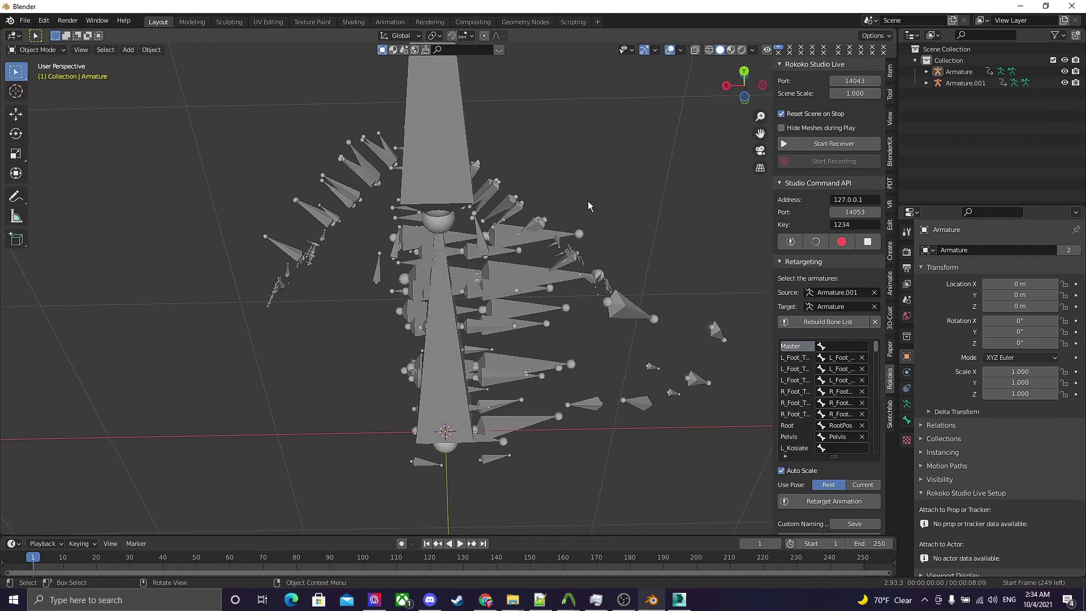